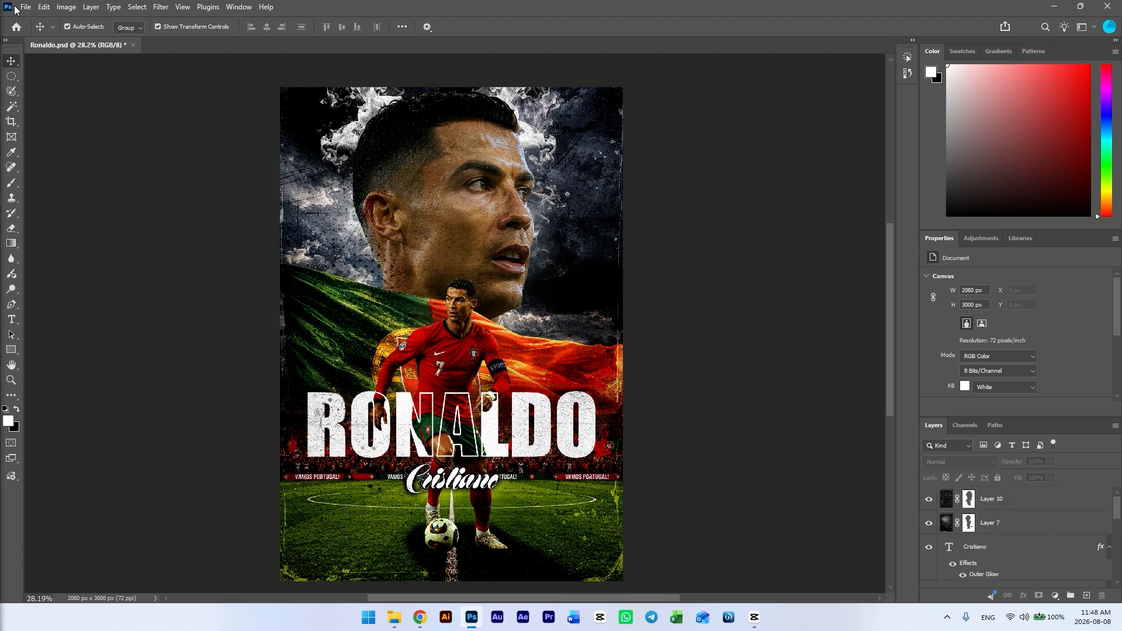
Create a new 2080 x 3000 px RGB document at 72 pixels/inch with a white background.
key("ctrl+n")
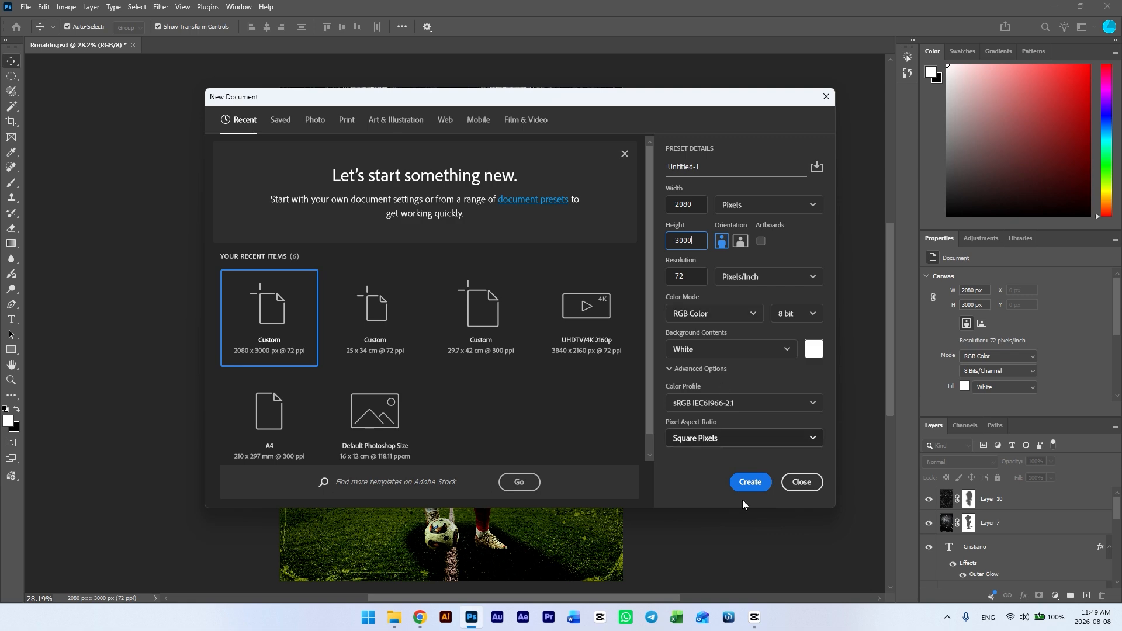
left_click(750, 483)
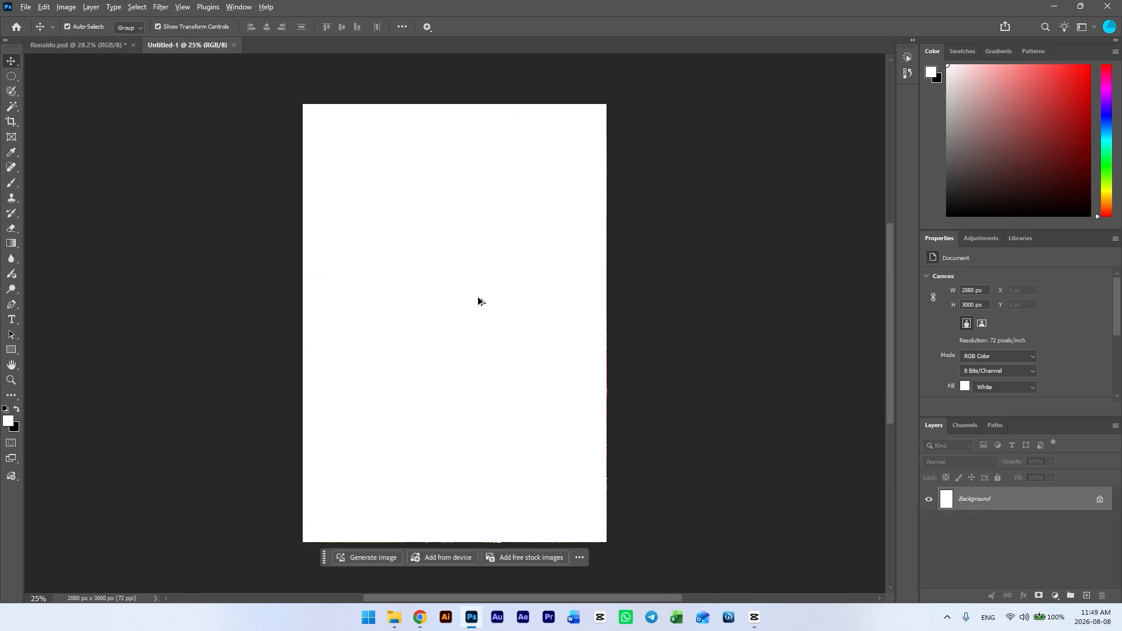
left_click(57, 45)
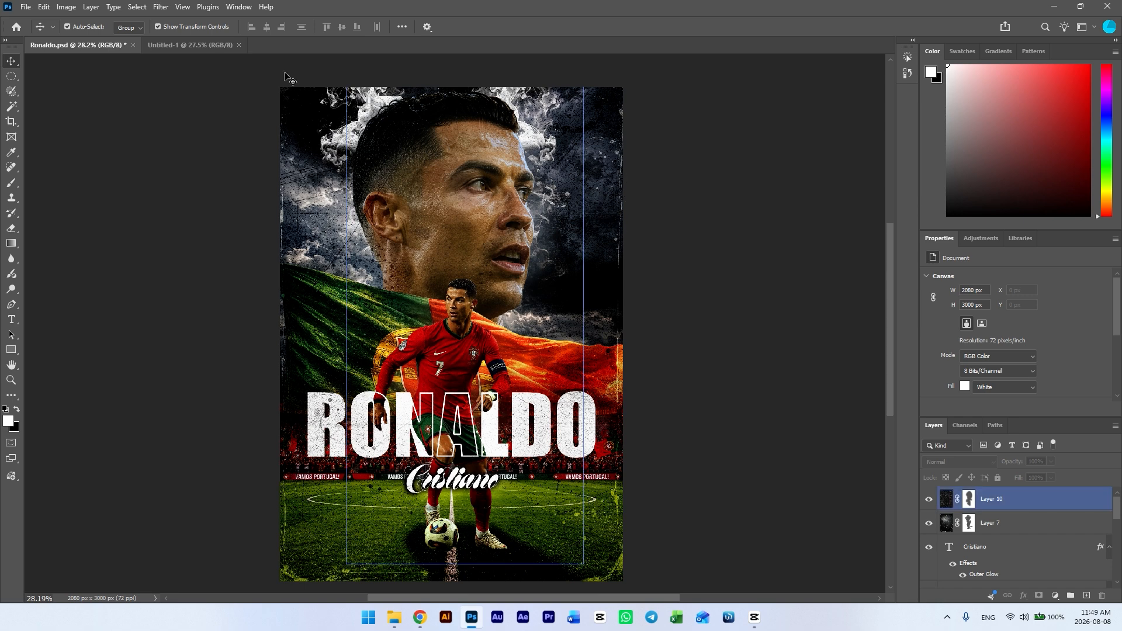
left_click(196, 49)
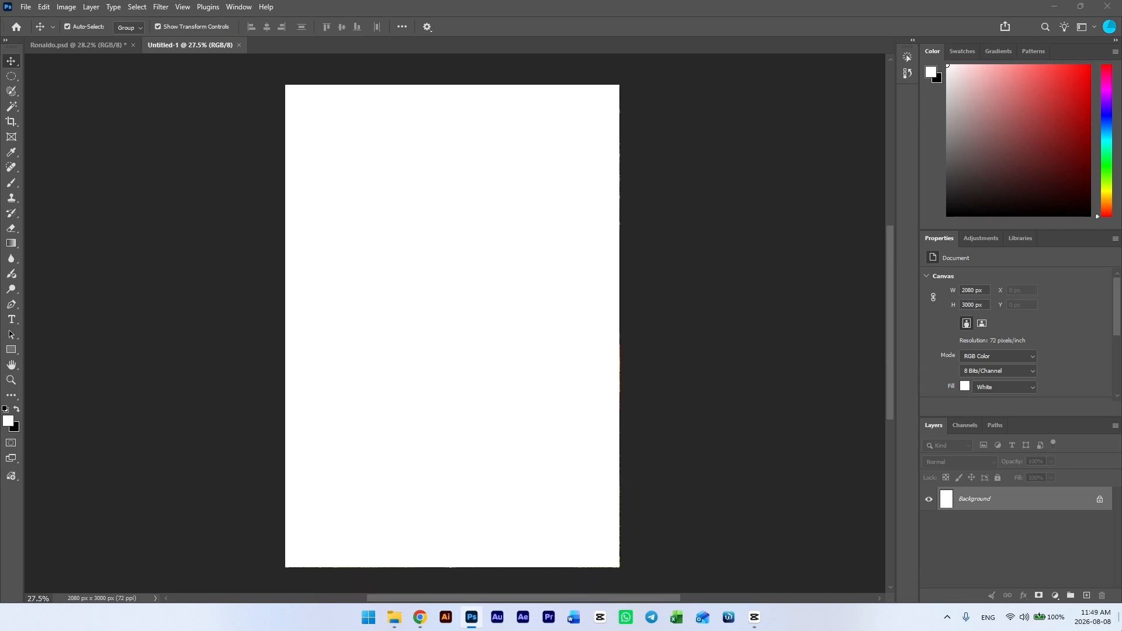
Open all eight images from the desktop folder Stock Images_PC79726 as separate documents in Photoshop.
left_click(472, 616)
double_click(433, 331)
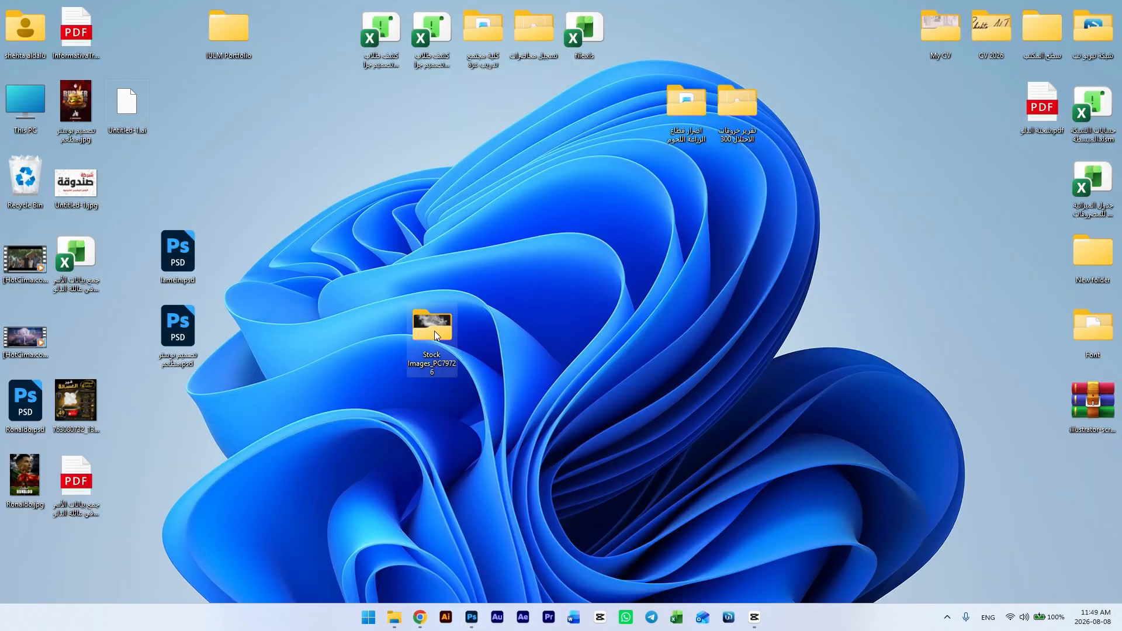
double_click(534, 207)
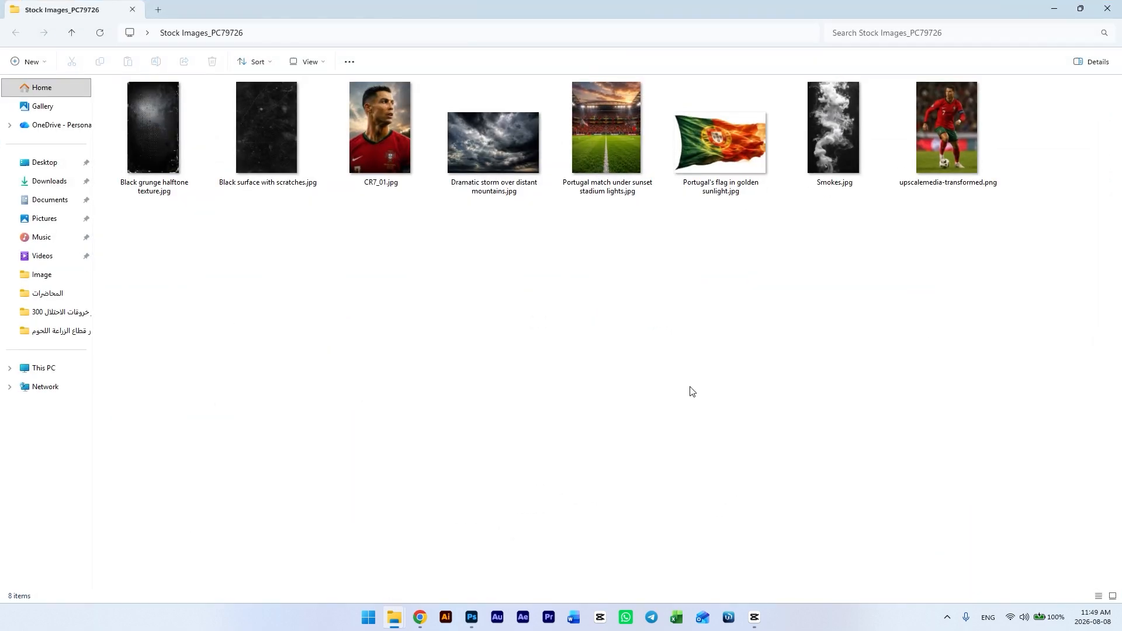
left_click_drag(143, 124, 314, 43)
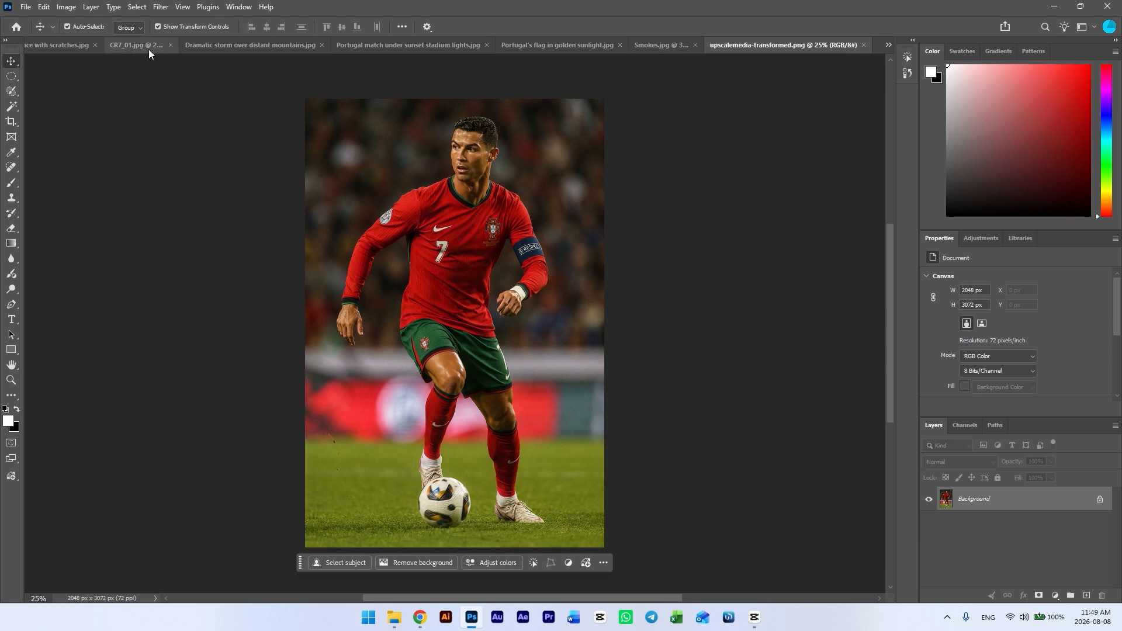
Look through the opened smoke, Portugal flag, stadium and storm sky images.
left_click(660, 45)
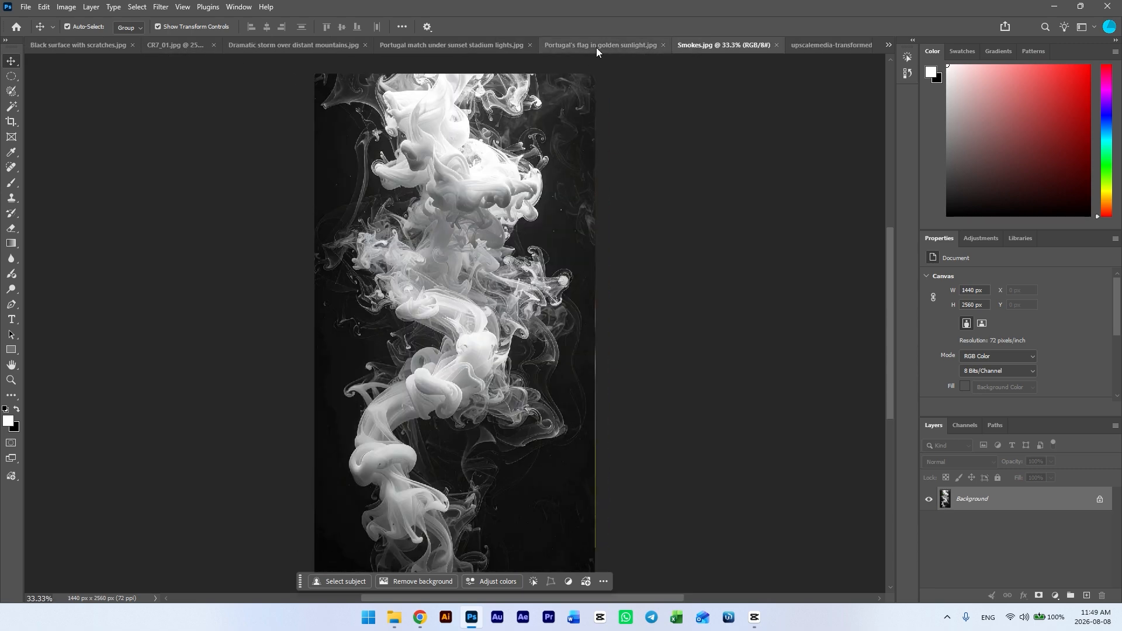
left_click(556, 47)
left_click(424, 45)
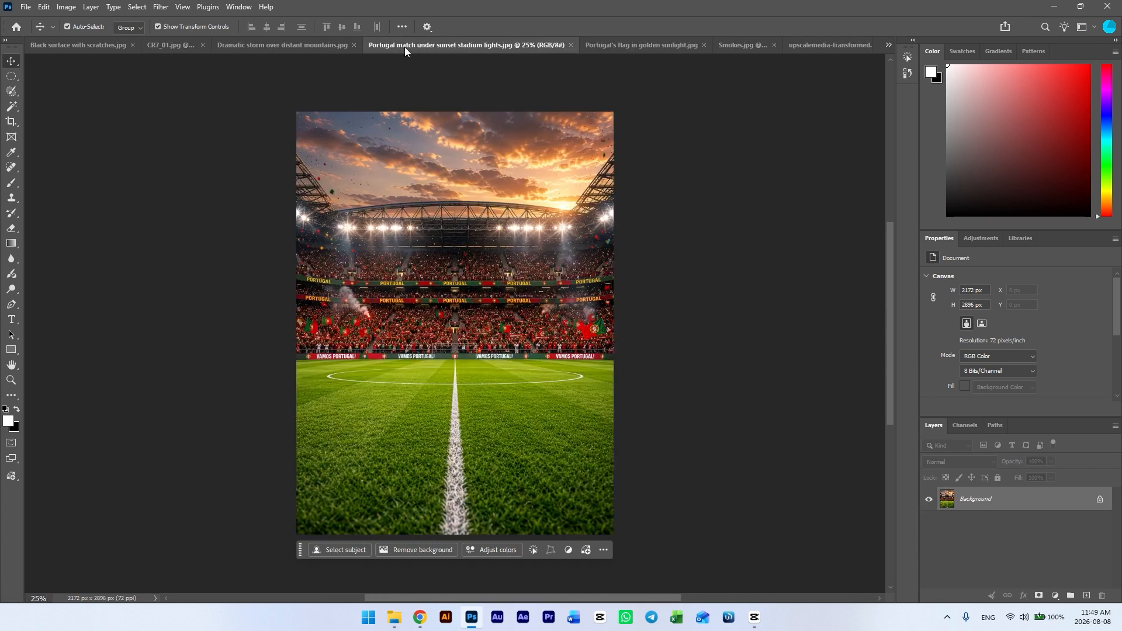
left_click(275, 45)
mouse_move(447, 279)
left_mouse_down()
mouse_move(59, 92)
mouse_move(25, 44)
mouse_move(440, 283)
mouse_move(468, 279)
left_mouse_up()
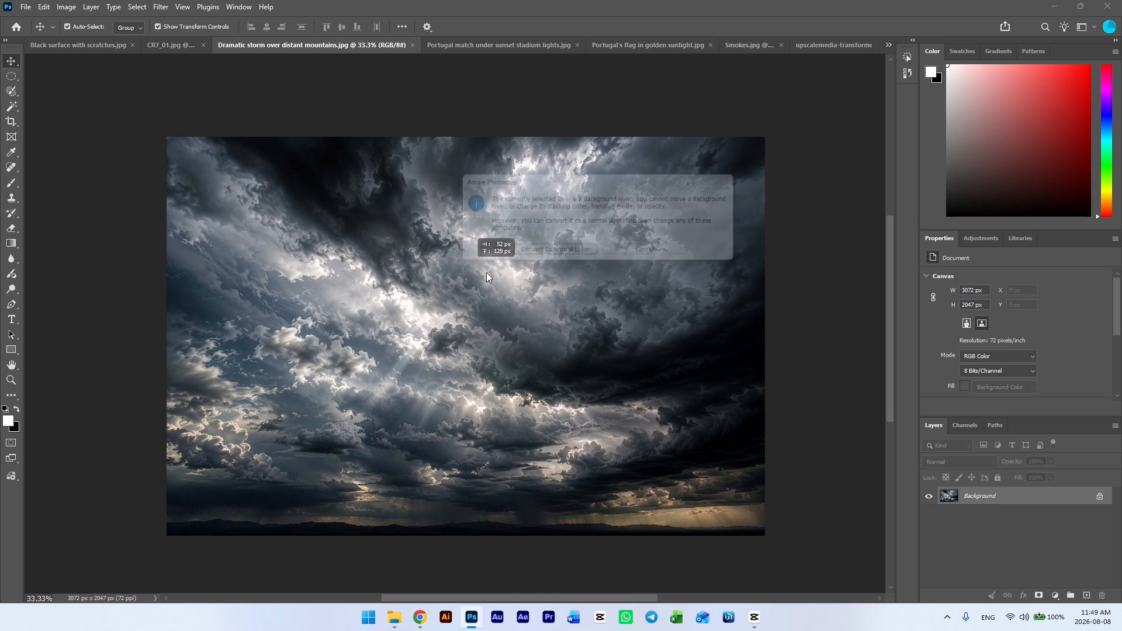
left_click(655, 256)
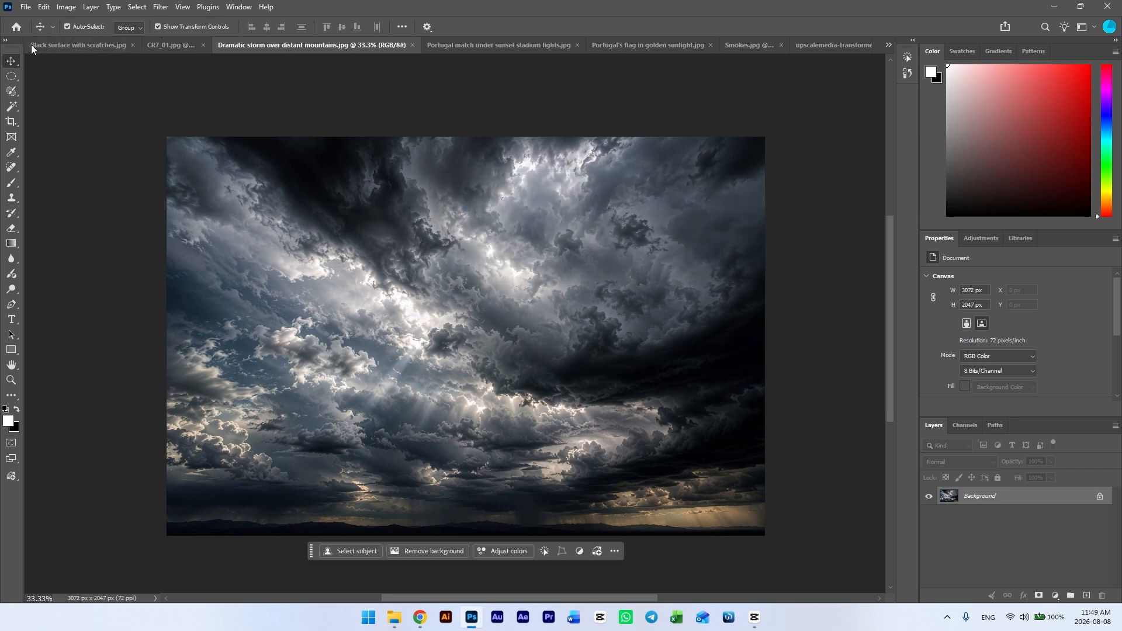
Copy the storm sky image into Untitled-1, scale it to about 2132 px wide and place it against the canvas's upper edge.
left_click(889, 44)
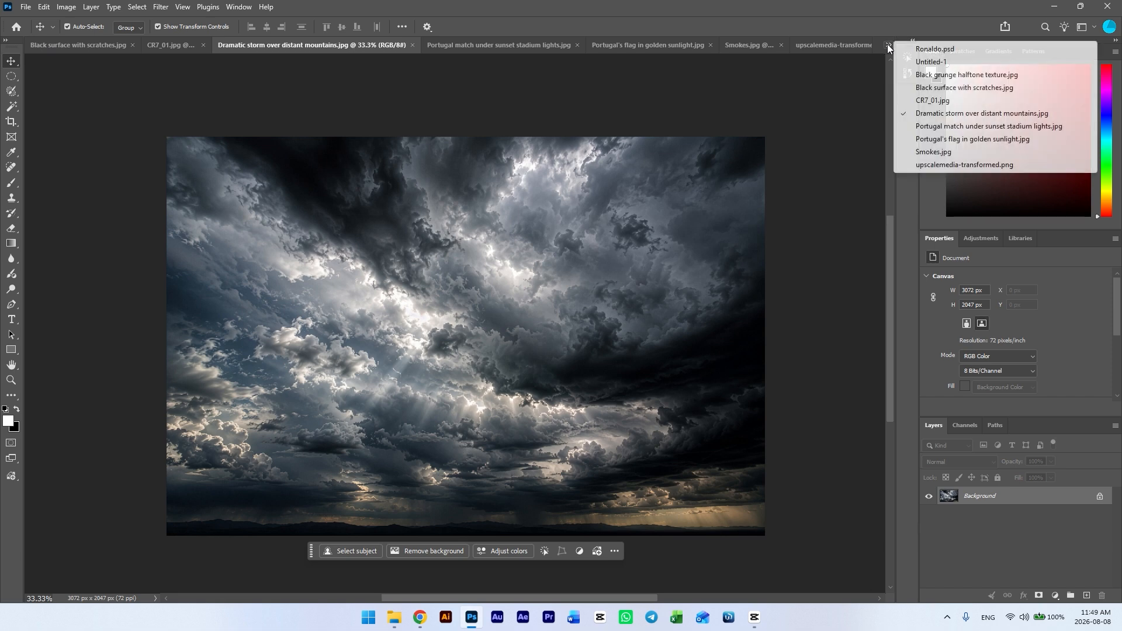
left_click(937, 59)
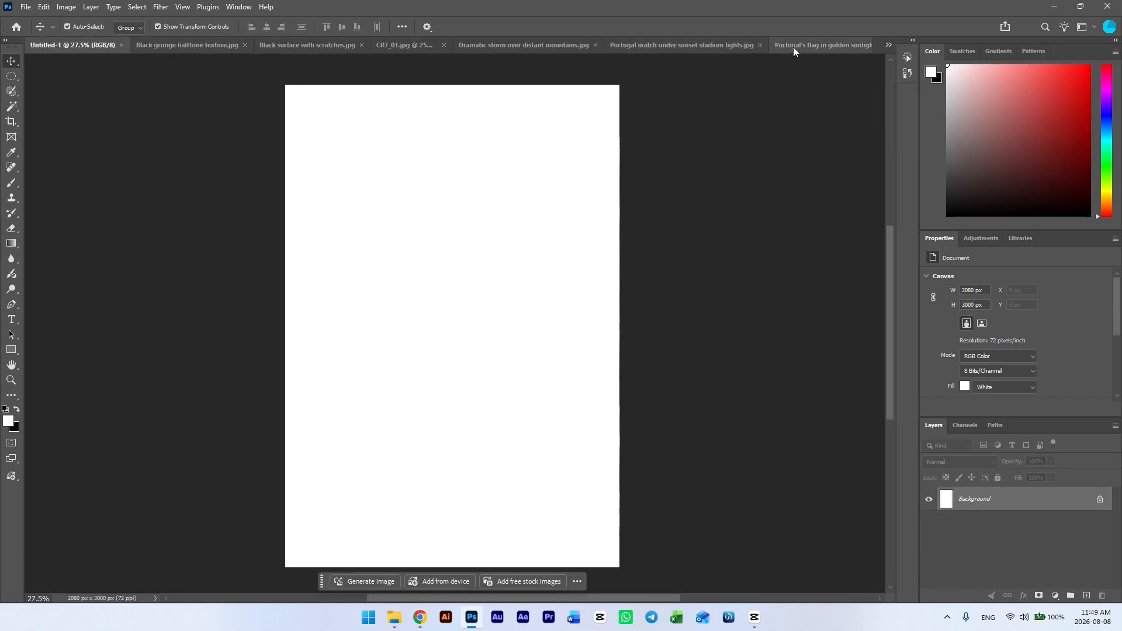
left_click(495, 44)
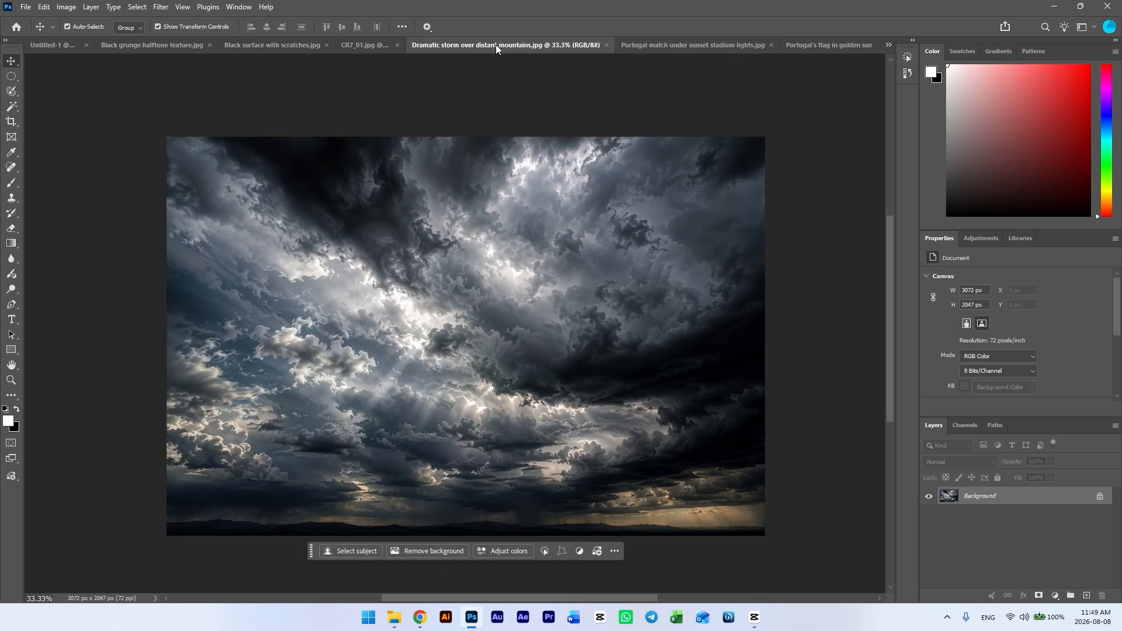
left_click(58, 41)
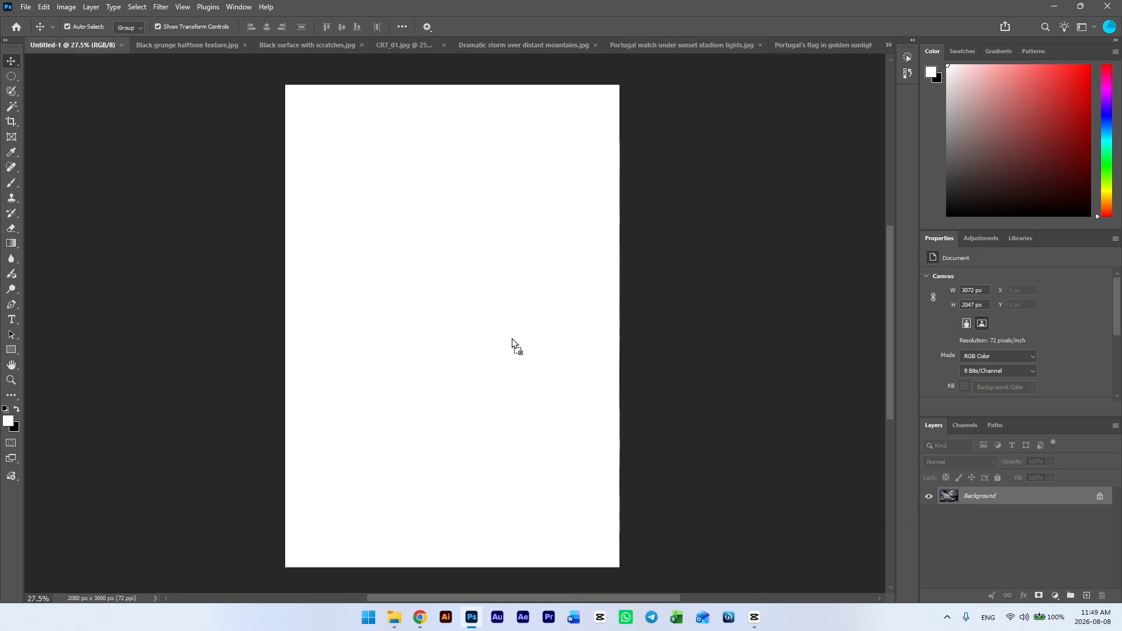
left_click_drag(512, 339, 505, 337)
left_click_drag(567, 290, 529, 205)
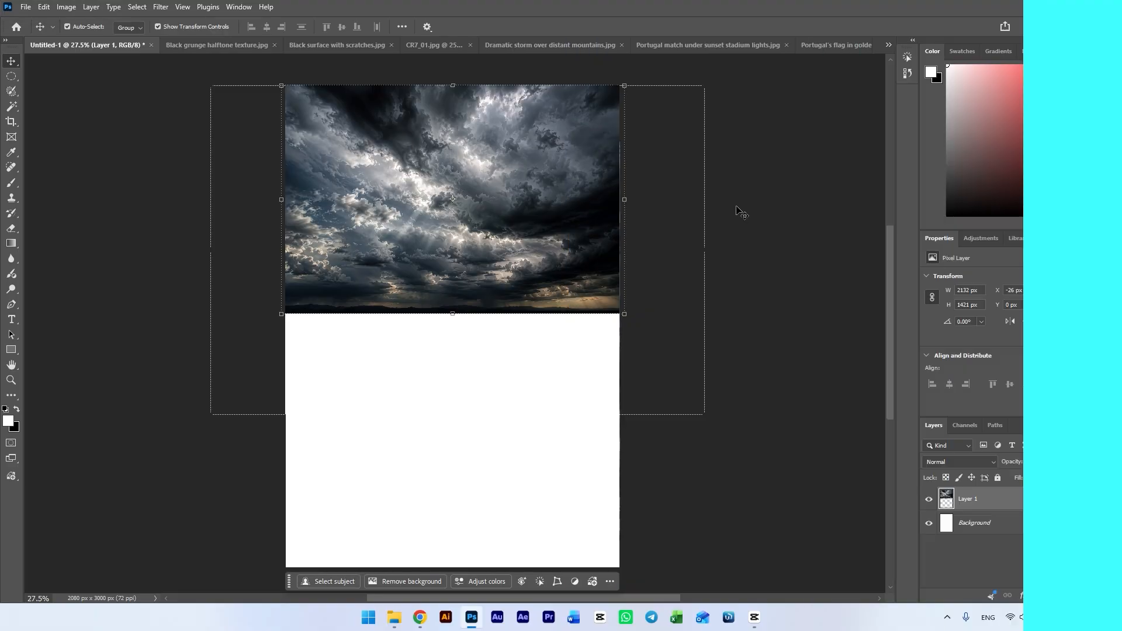
left_click(735, 208)
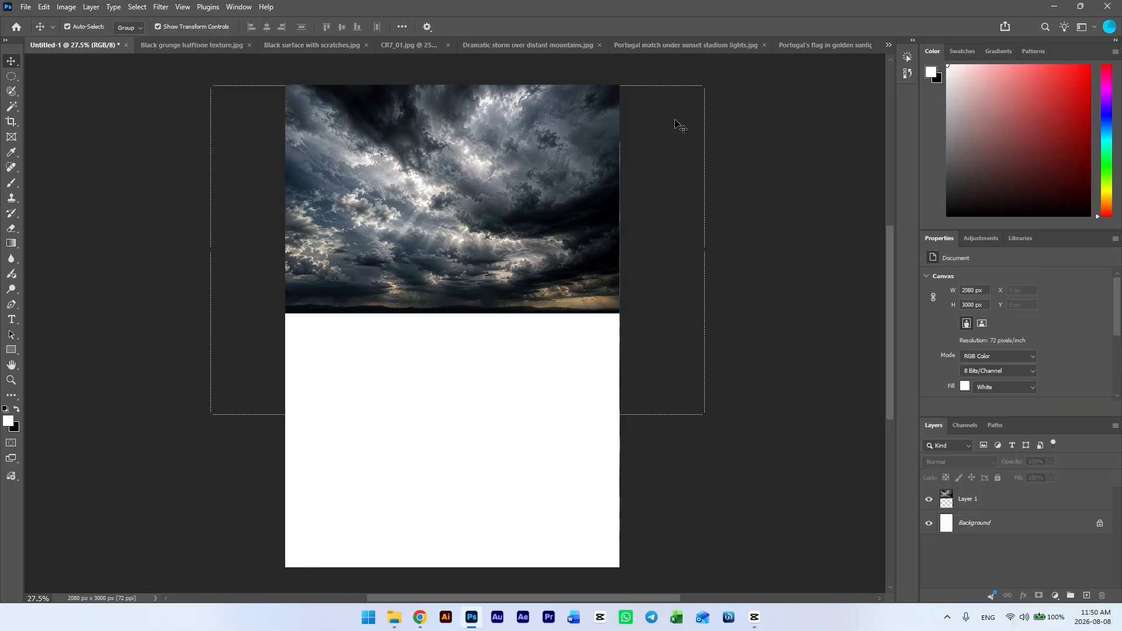
Close the storm sky document and remove the background from the portrait in CR7_01.jpg.
left_click(513, 46)
left_click(606, 45)
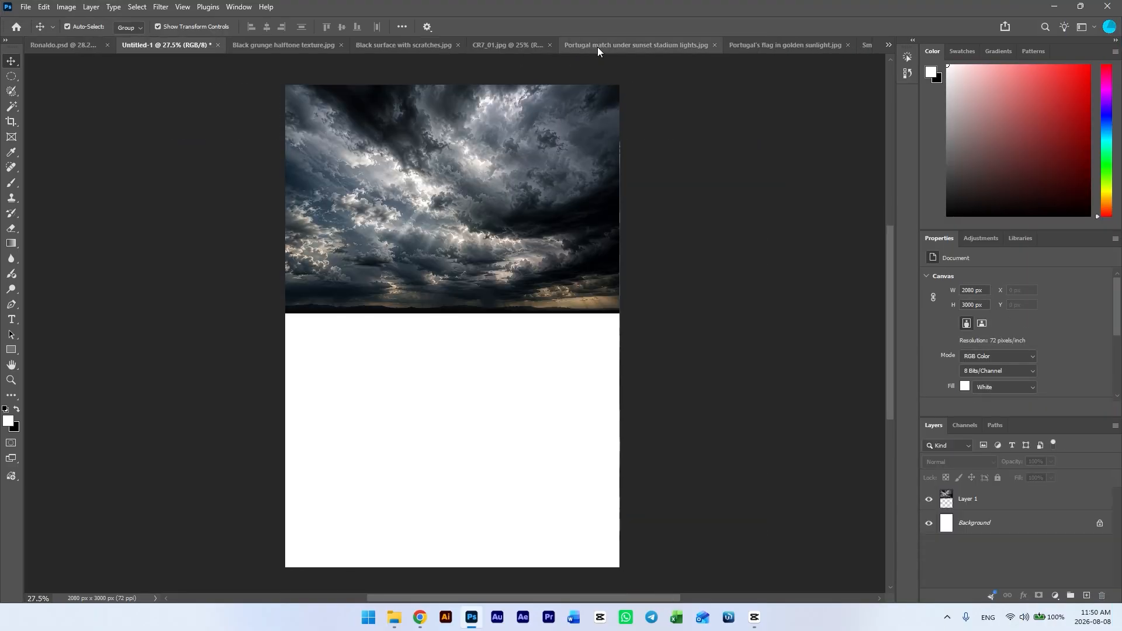
left_click(598, 47)
left_click(454, 47)
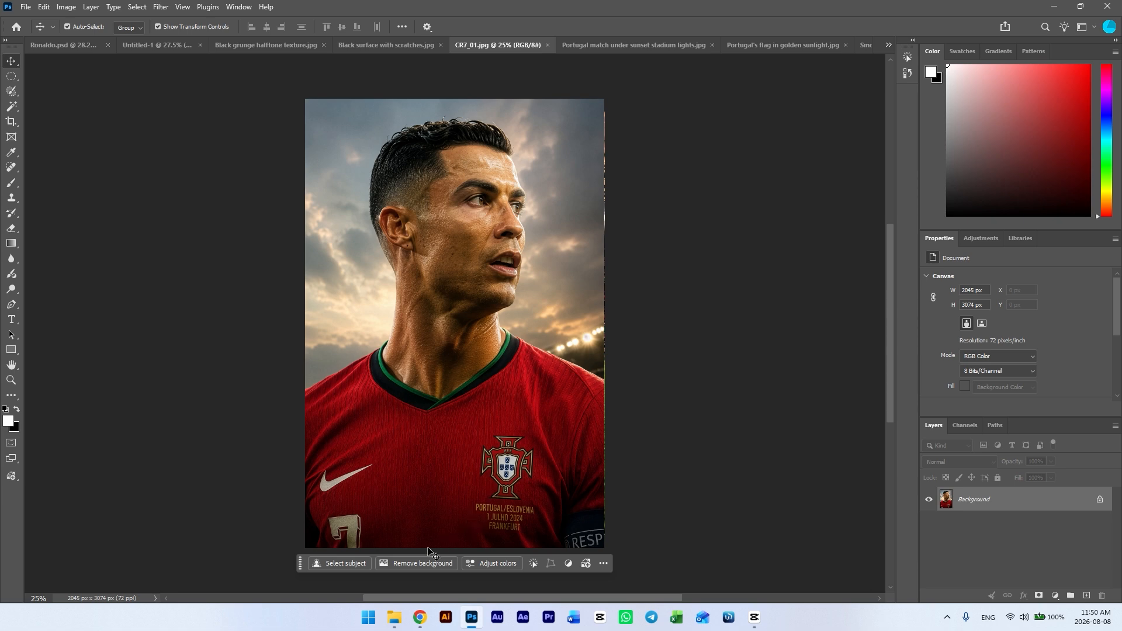
left_click(418, 570)
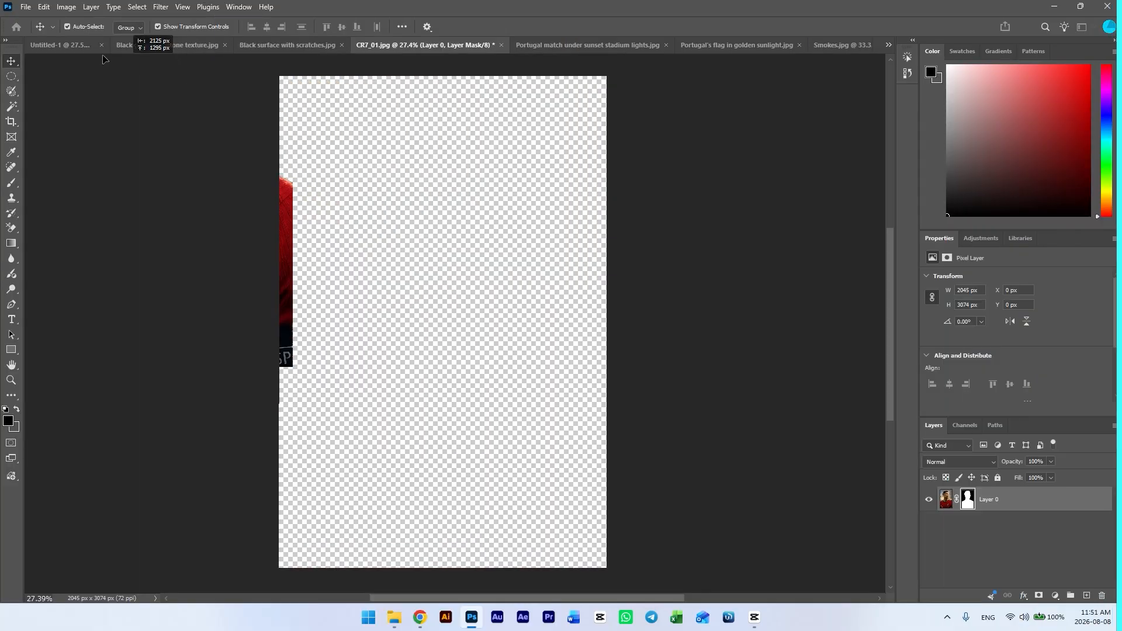
Copy the cut-out portrait into Untitled-1, centre it on the canvas and enlarge it to about 104.16%.
left_click_drag(61, 47, 451, 309)
scroll(452, 309, "down", 3)
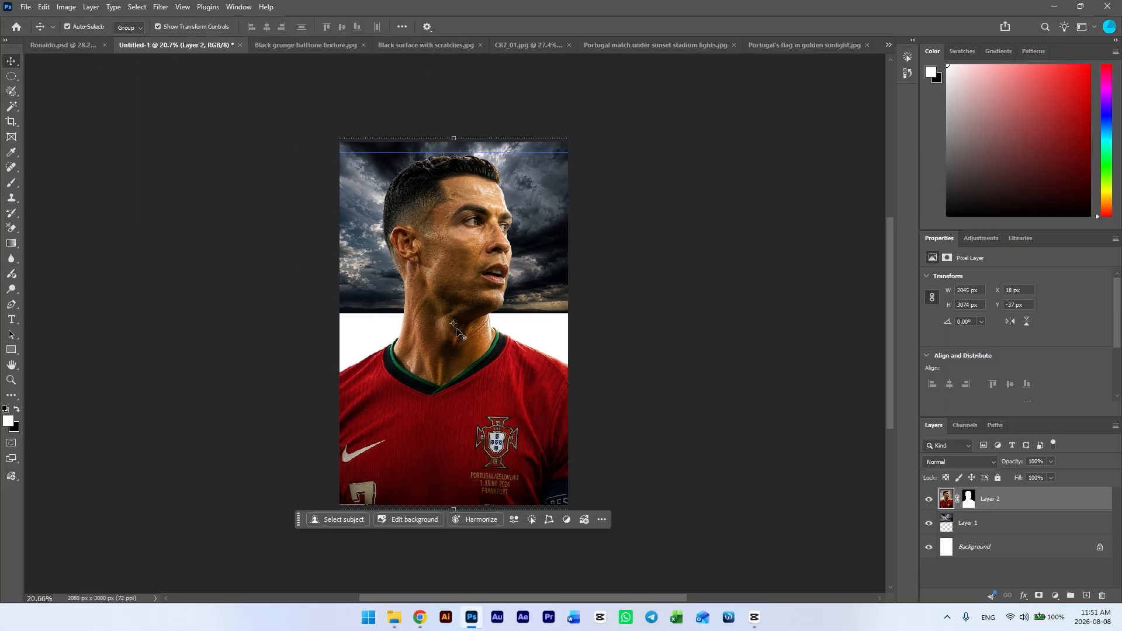
left_click_drag(566, 158, 570, 150)
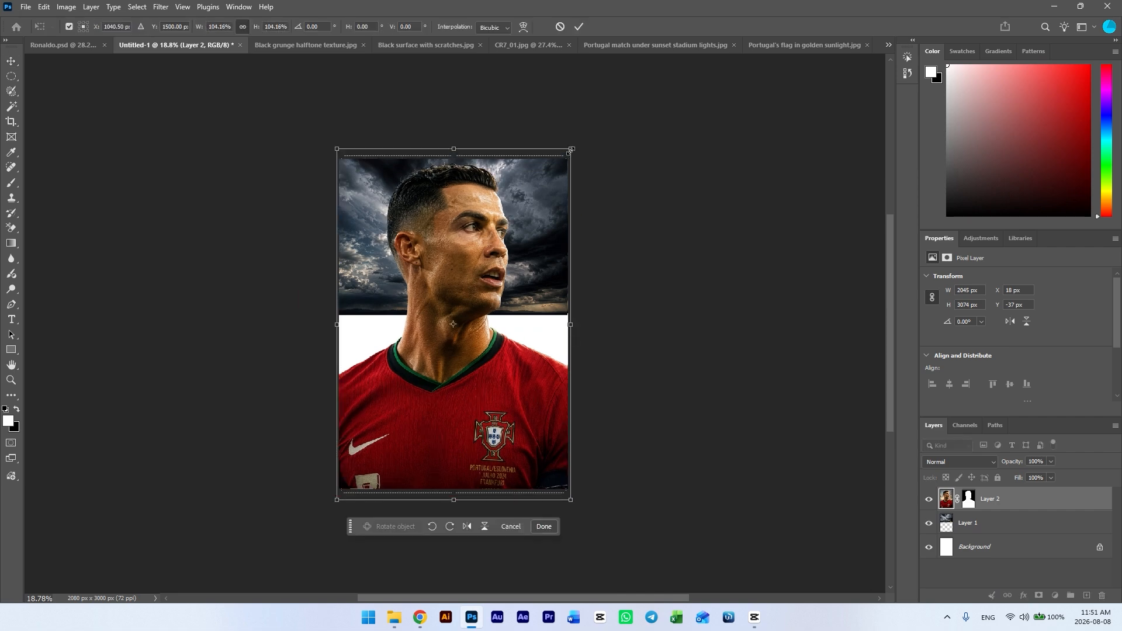
key("Return")
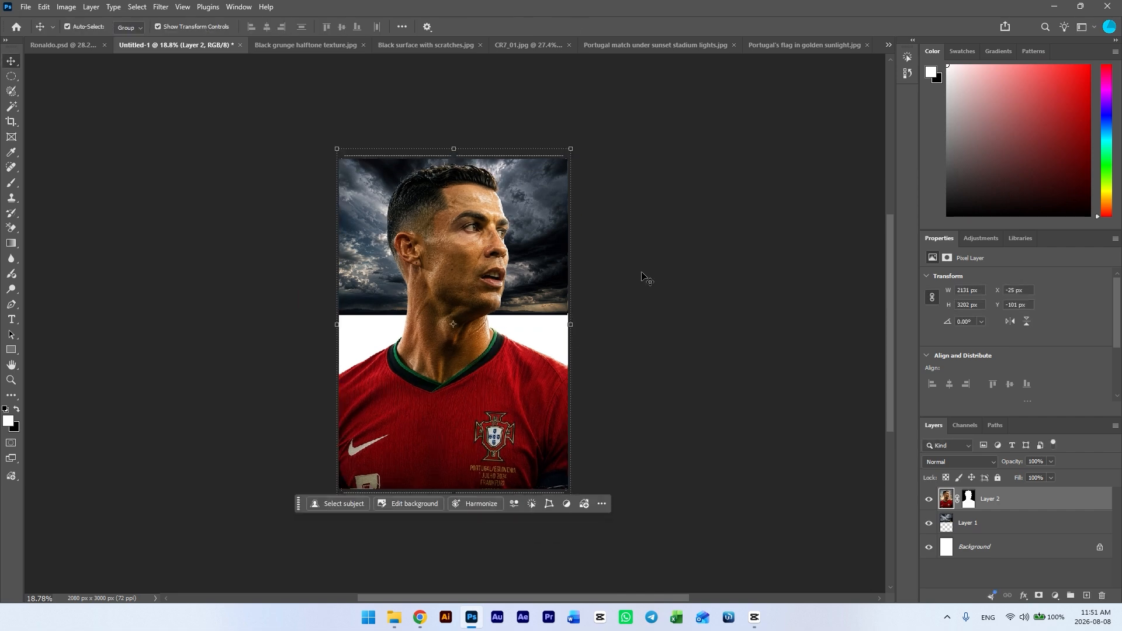
Enlarge the storm sky layer to about 146.09%, keeping it aligned with the canvas's upper edge behind the portrait.
left_click(549, 275)
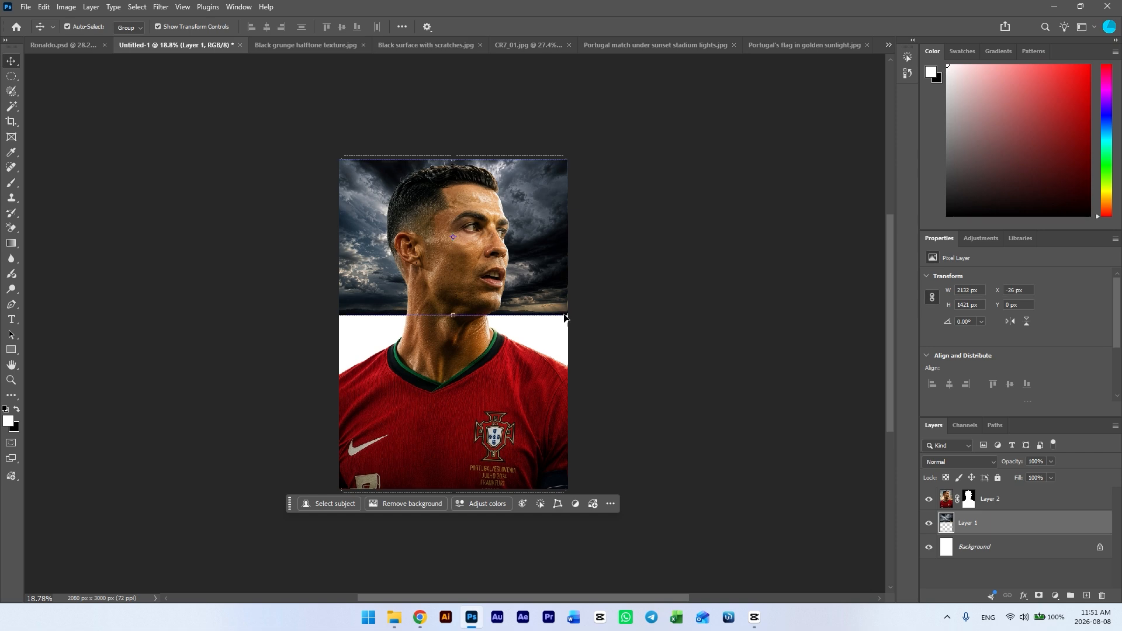
left_click_drag(567, 316, 606, 353)
left_click_drag(533, 280, 534, 302)
left_click_drag(604, 362, 625, 373)
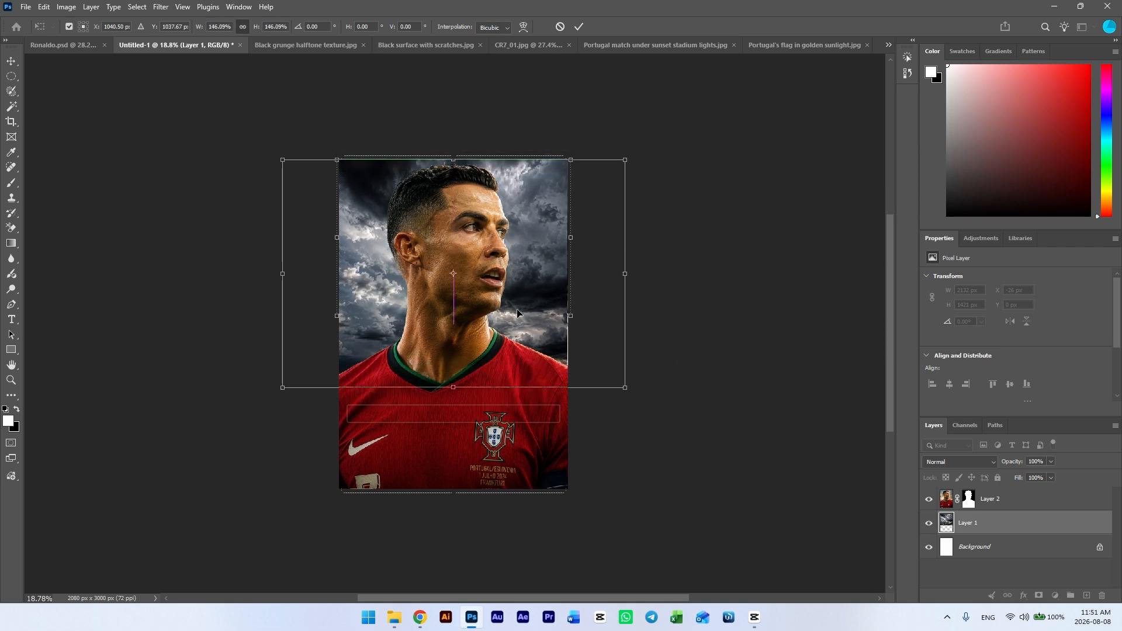
key("Return")
left_click(706, 155)
scroll(531, 224, "up", 3)
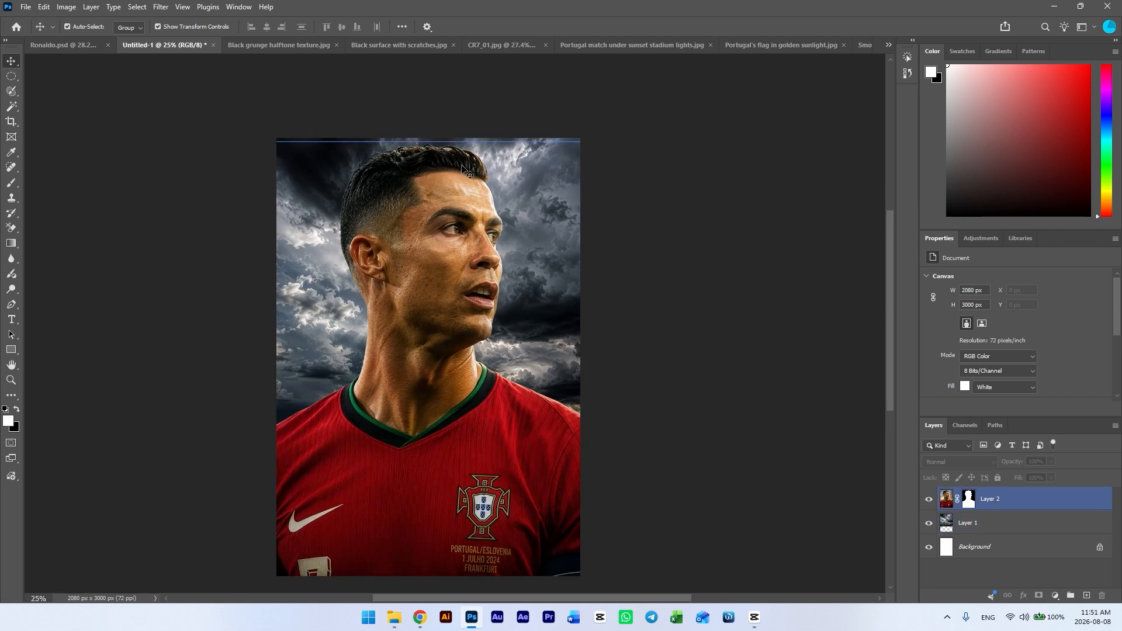
left_click_drag(541, 172, 533, 182)
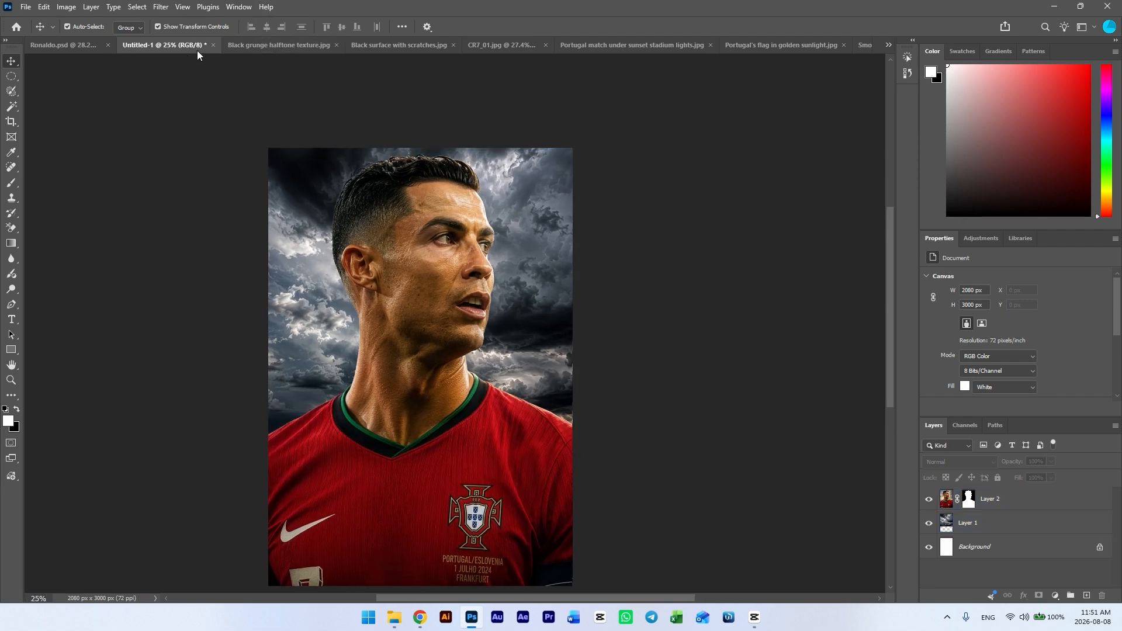
Close the CR7_01.jpg document without saving its changes.
left_click(265, 44)
left_click(437, 43)
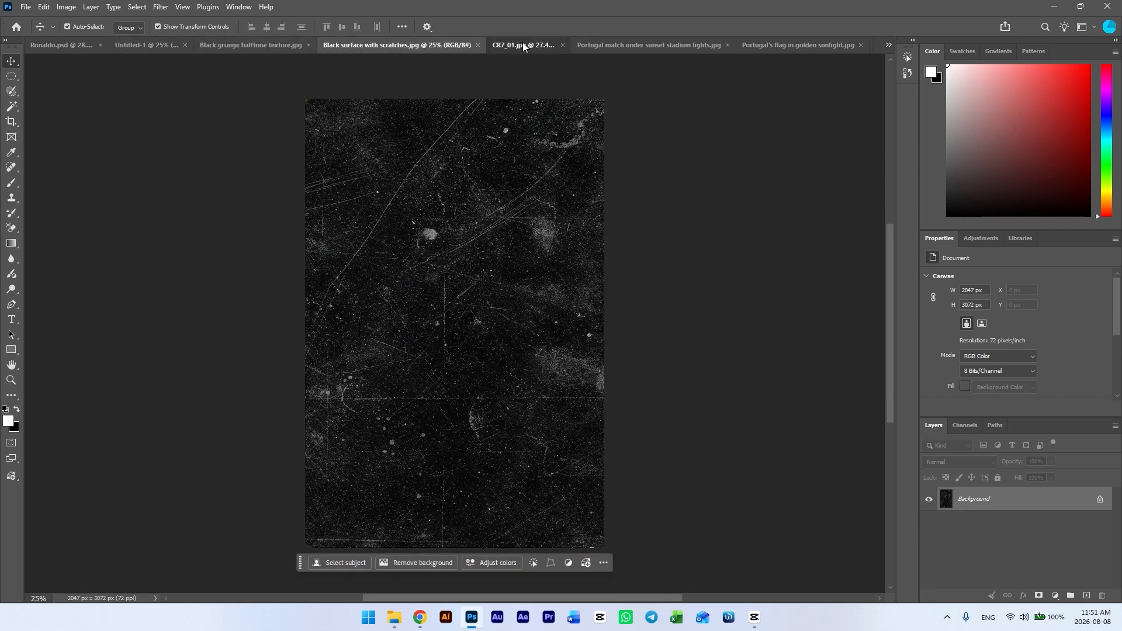
left_click(523, 47)
left_click(501, 45)
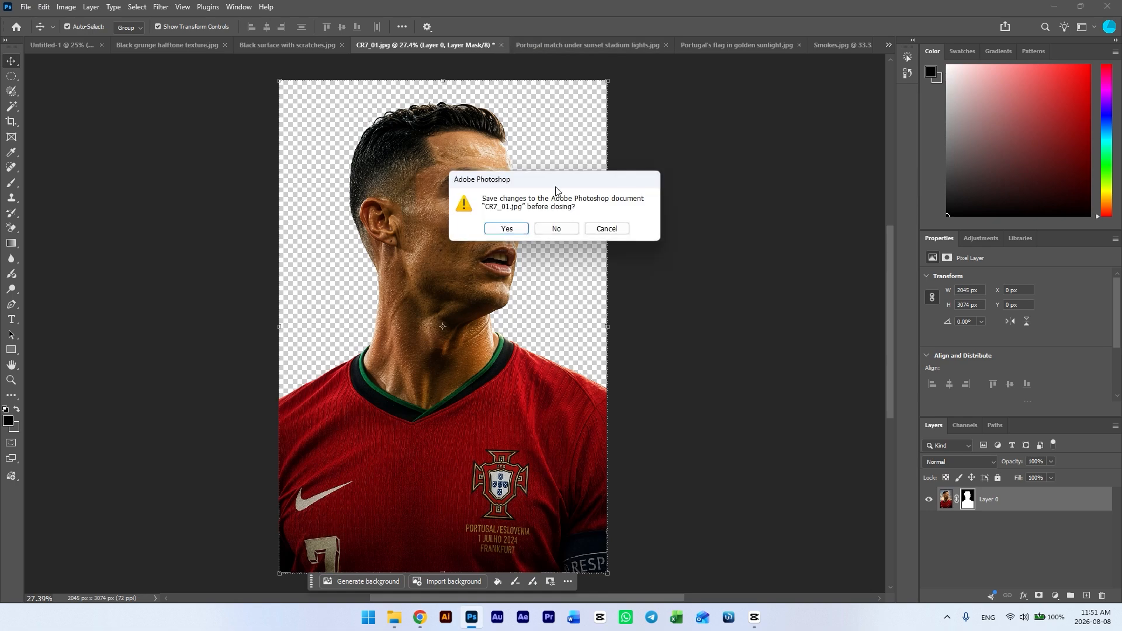
left_click(555, 229)
Copy the stadium image into Untitled-1 and position it over the poster's lower part at about X -25 px, Y 873 px.
left_click(495, 46)
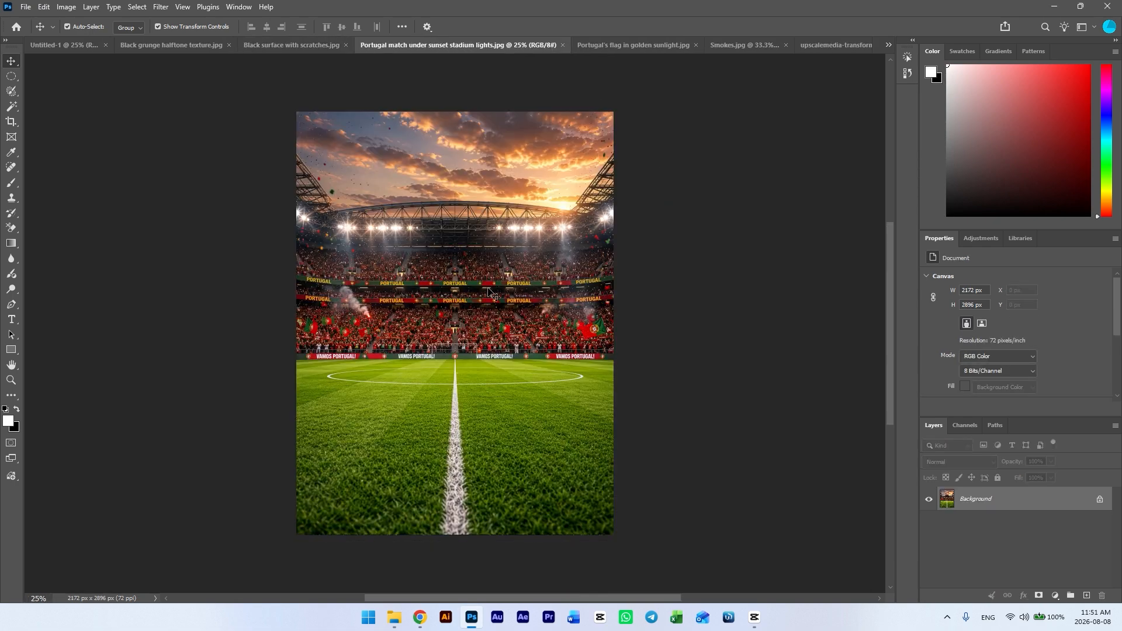
mouse_move(492, 295)
left_mouse_down()
mouse_move(205, 91)
mouse_move(58, 37)
mouse_move(486, 430)
mouse_move(460, 314)
mouse_move(554, 290)
mouse_move(564, 300)
mouse_move(468, 278)
mouse_move(472, 294)
left_mouse_up()
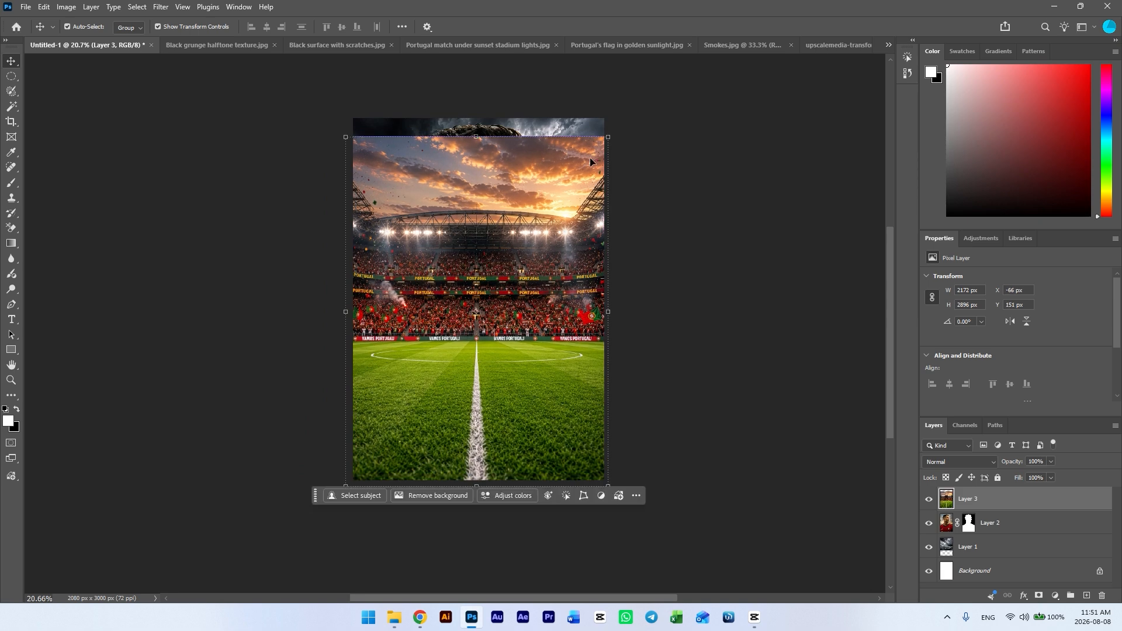
left_click_drag(607, 136, 606, 143)
left_click_drag(556, 208, 550, 289)
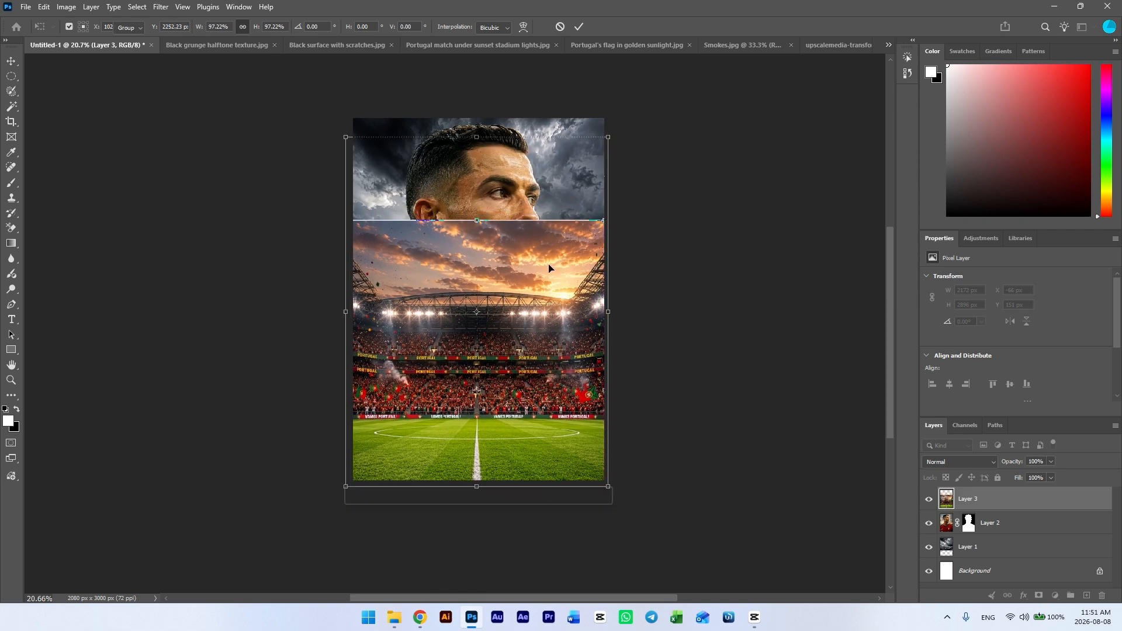
key("Return")
scroll(561, 267, "up", 1)
scroll(561, 267, "right", 2)
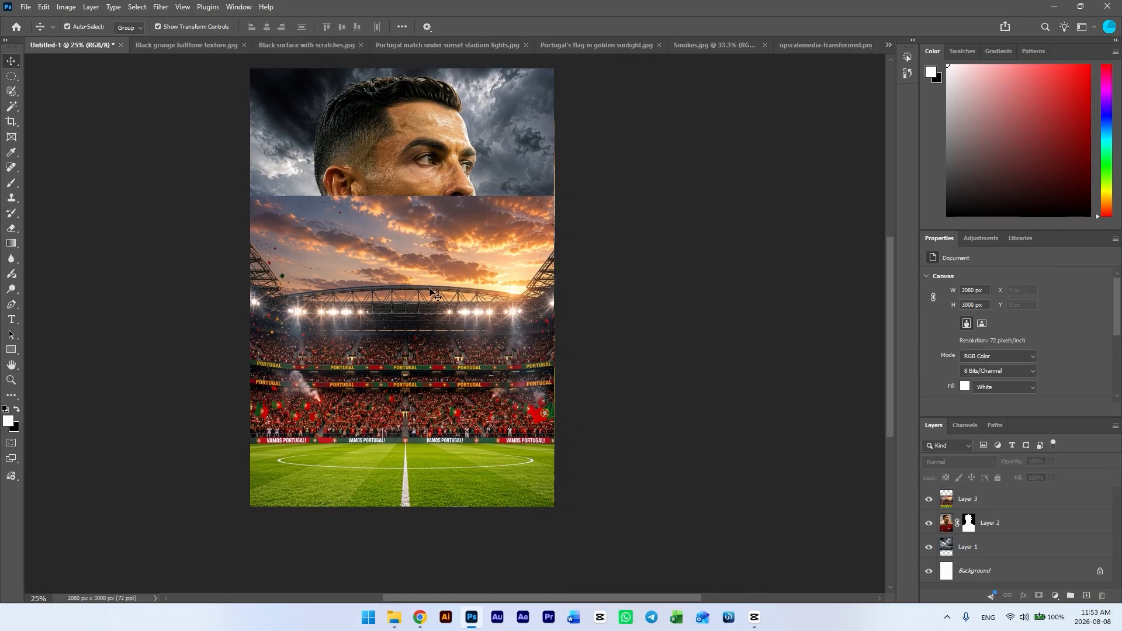
Add a layer mask to the stadium layer and fade its upper part with a vertical black-to-transparent linear gradient ending near the canvas's lower edge.
left_click(436, 296)
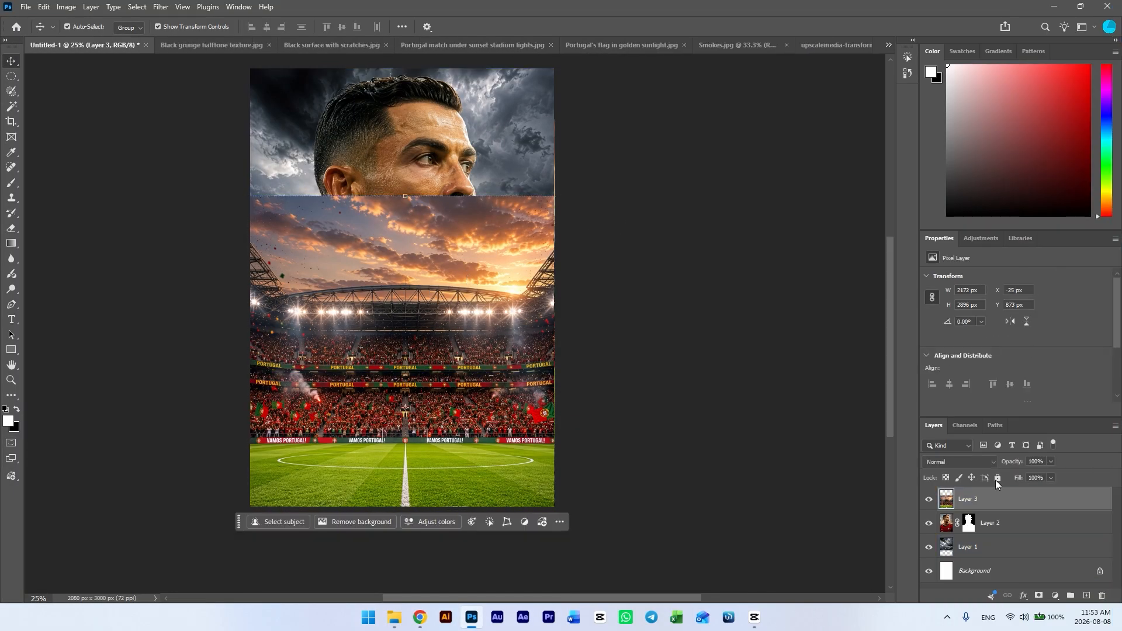
left_click(1038, 598)
left_click(11, 244)
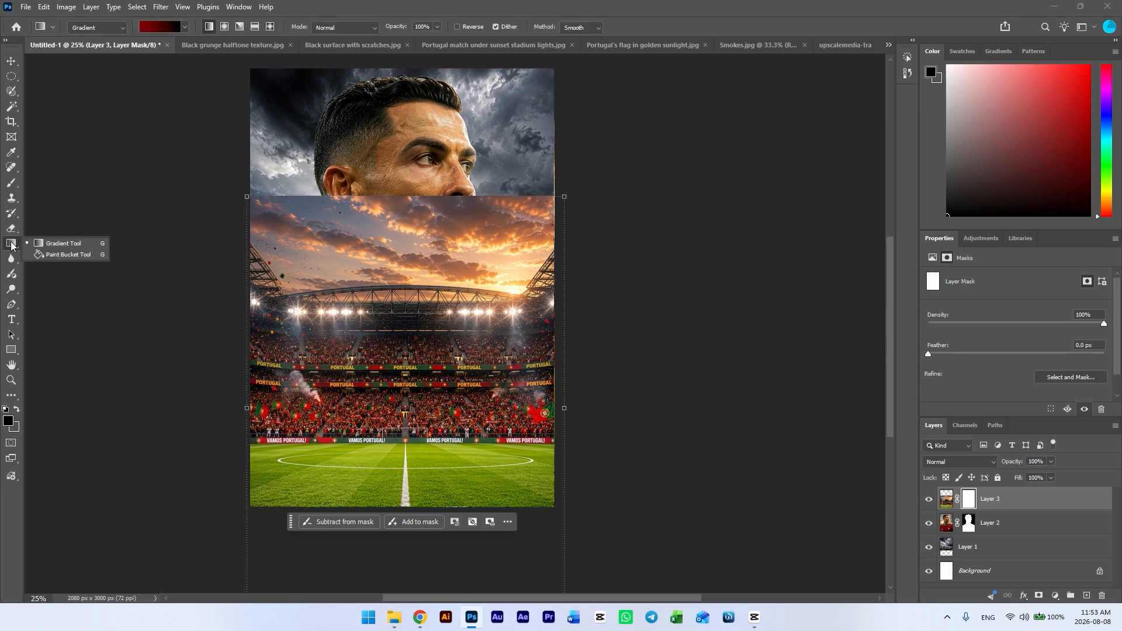
left_click(185, 27)
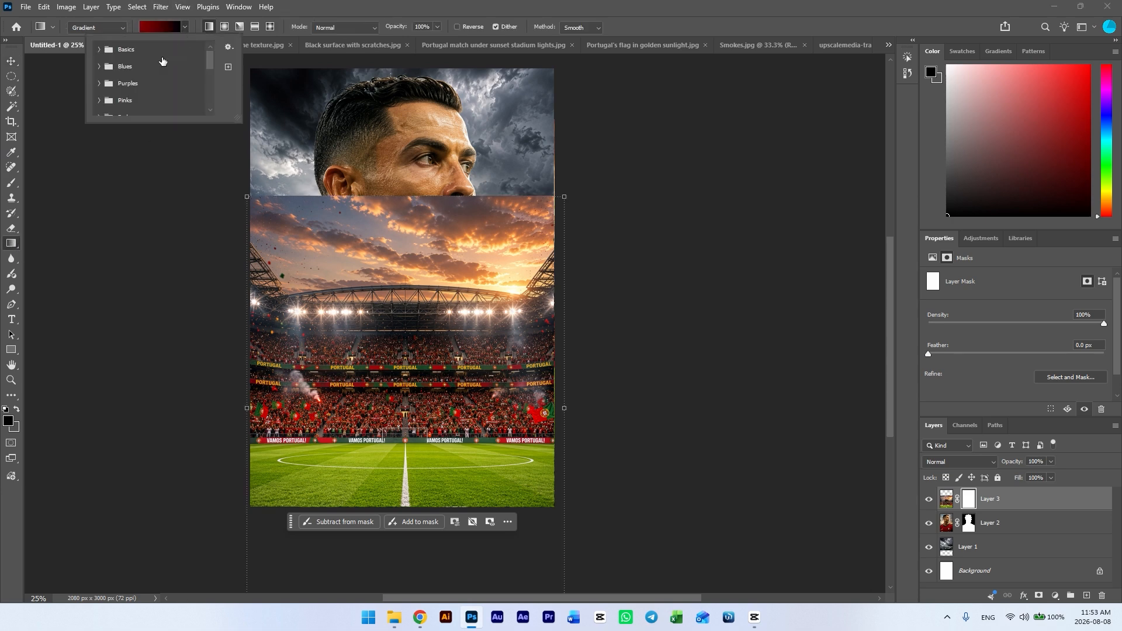
left_click(100, 49)
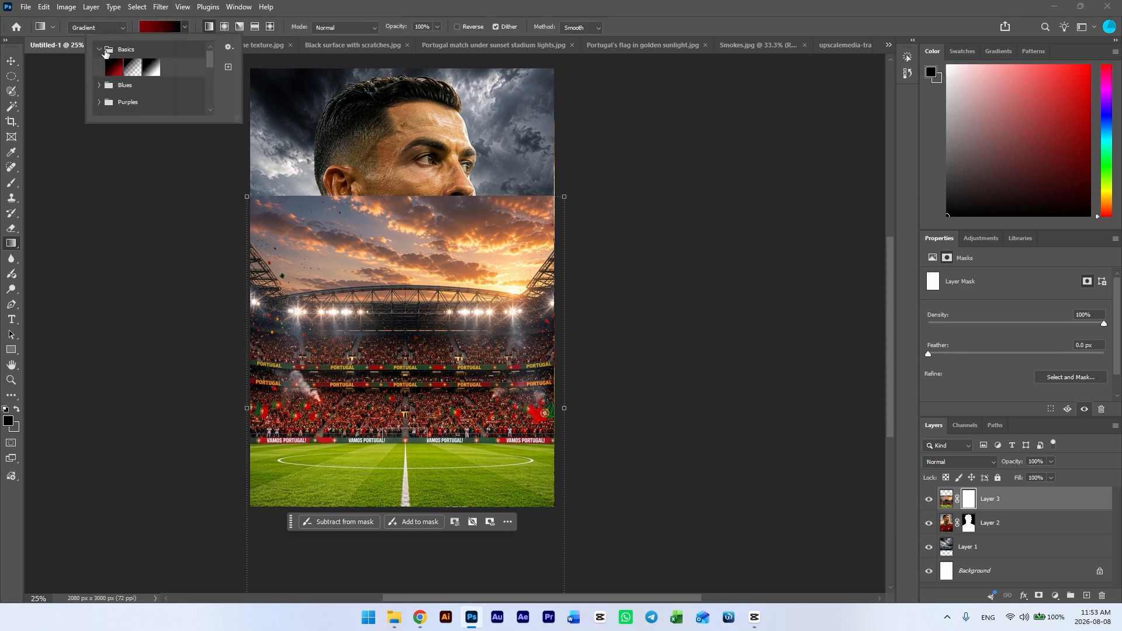
left_click(402, 198)
left_click_drag(403, 199, 408, 482)
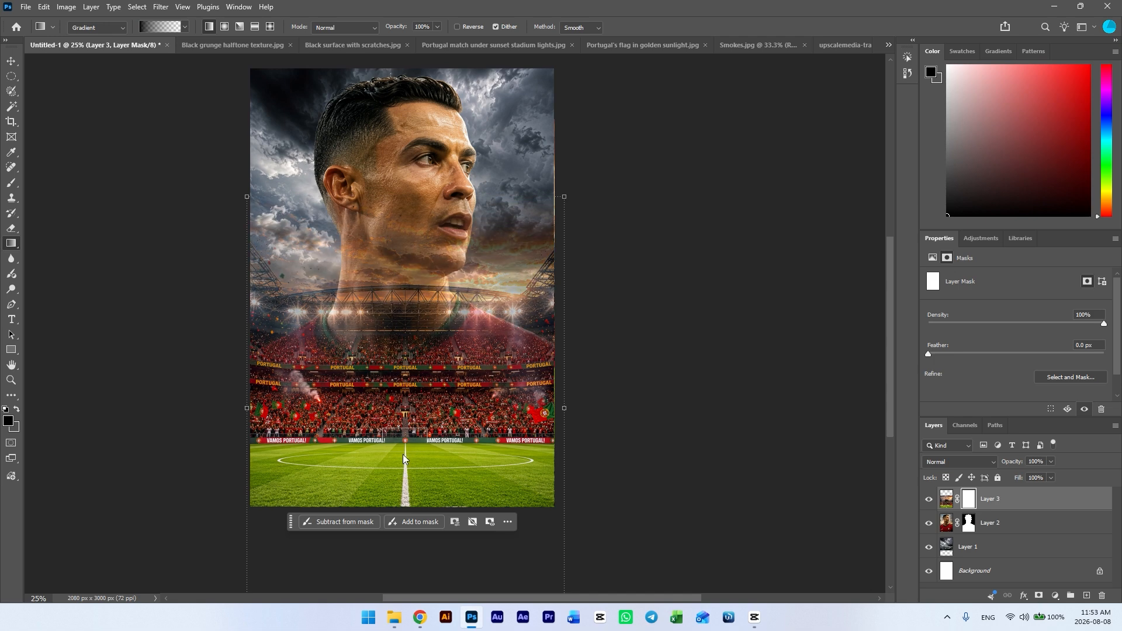
scroll(406, 511, "down", 2)
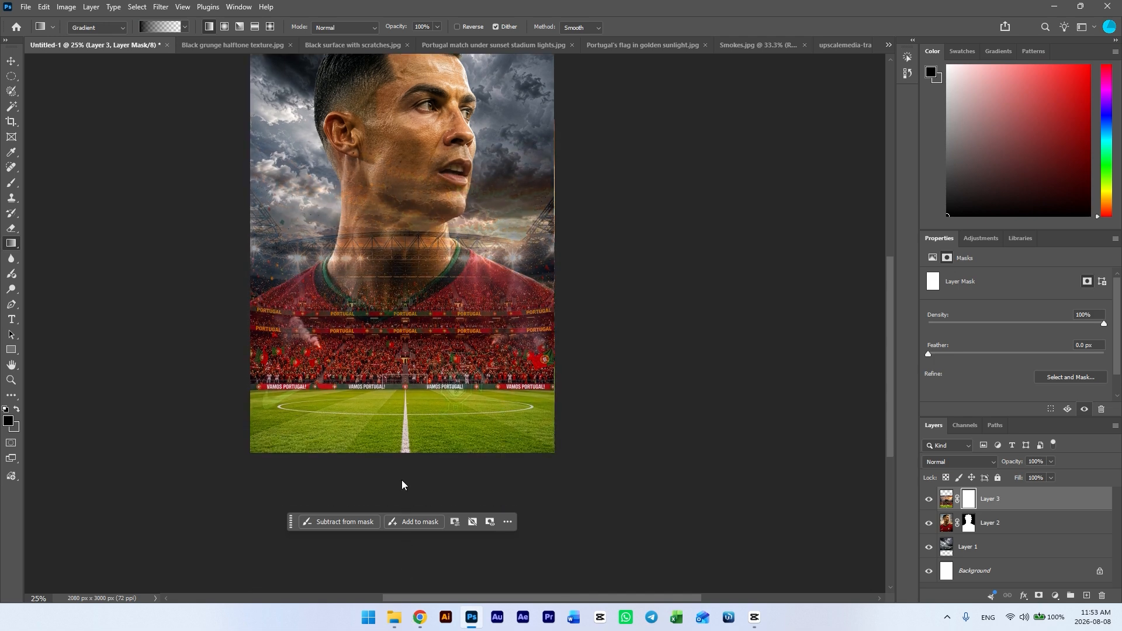
left_click_drag(405, 455, 404, 454)
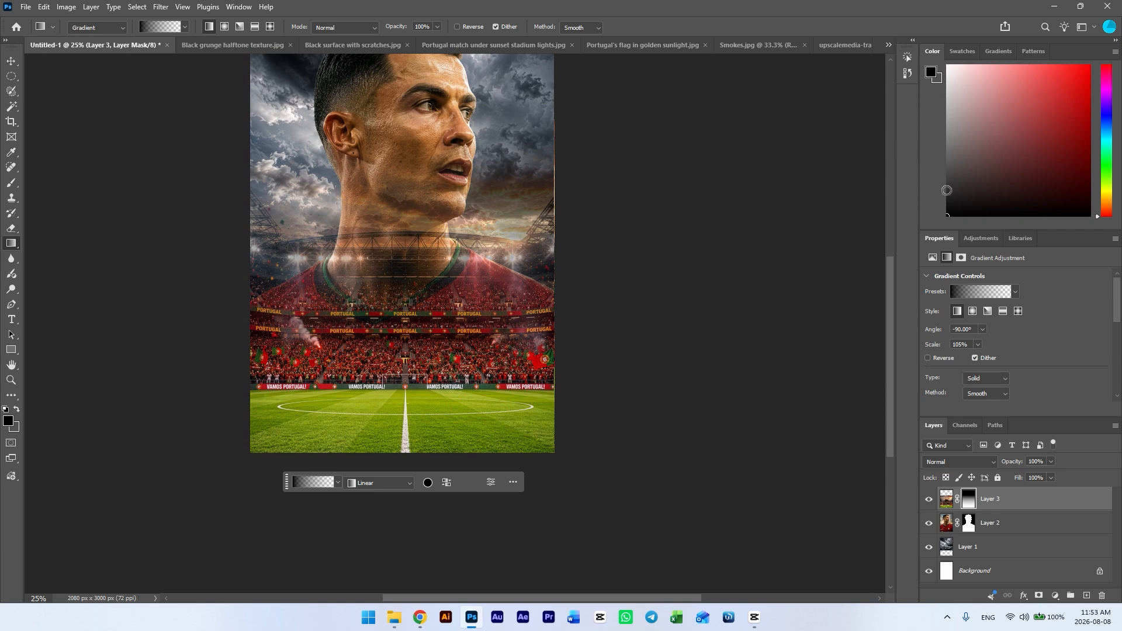
Shorten the stadium mask's fade by adding transparent opacity stops near the middle of the gradient.
scroll(1064, 321, "down", 3)
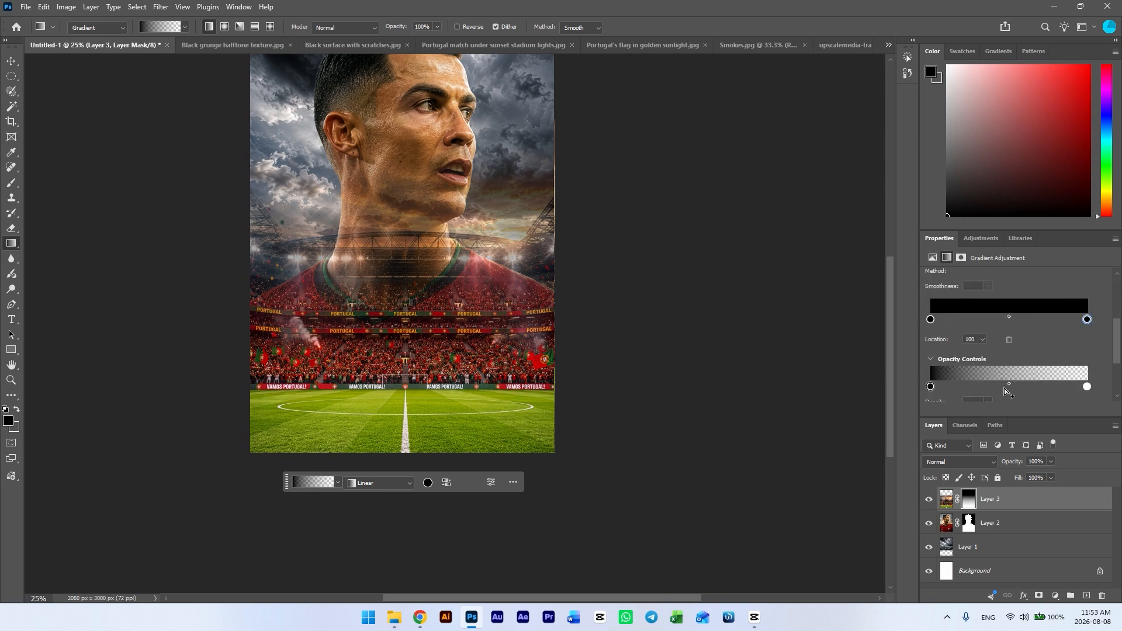
mouse_move(1008, 384)
left_mouse_down()
mouse_move(1043, 380)
mouse_move(995, 375)
left_mouse_up()
left_click_drag(994, 375, 1016, 385)
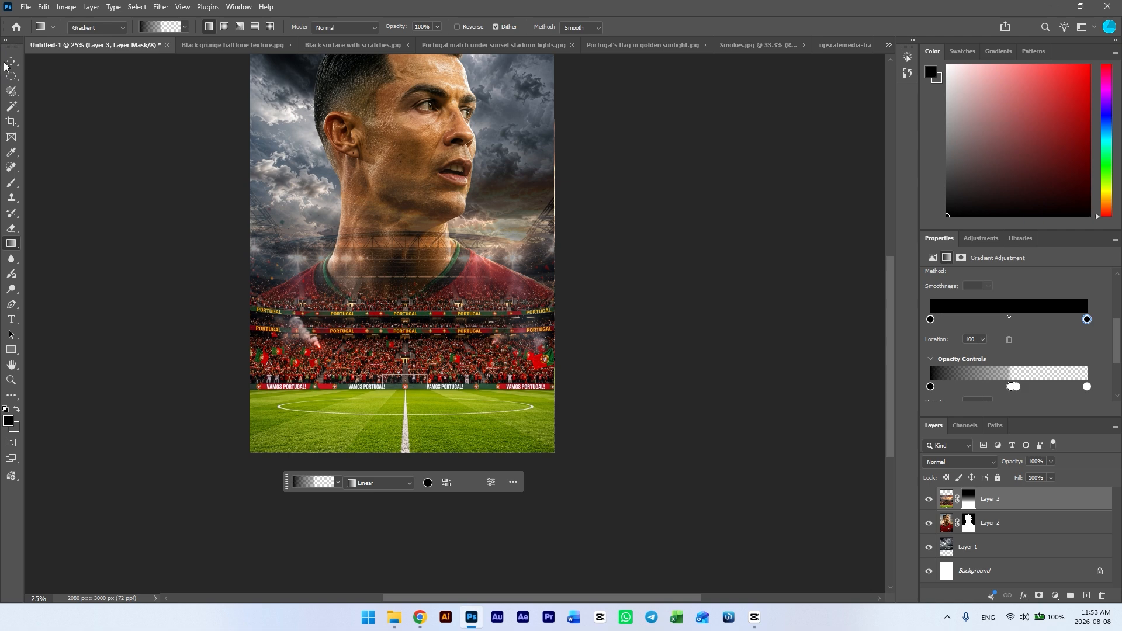
left_click(8, 63)
Compare the poster so far with the finished design in Ronaldo.psd.
scroll(728, 266, "down", 2)
left_click_drag(397, 199, 424, 231)
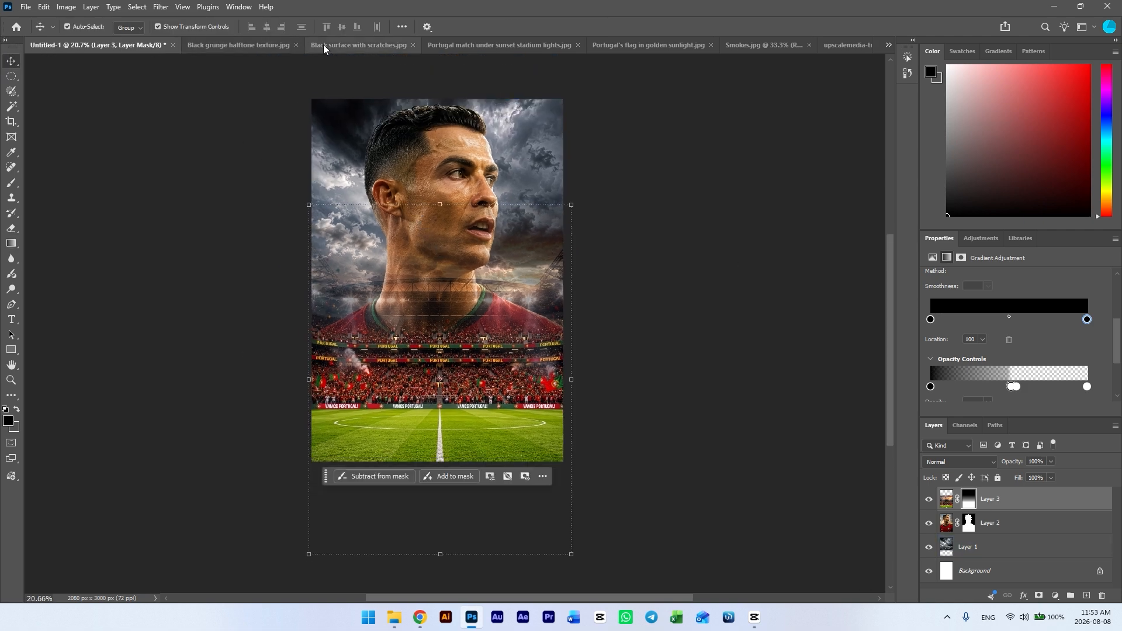
left_click(888, 44)
left_click(917, 50)
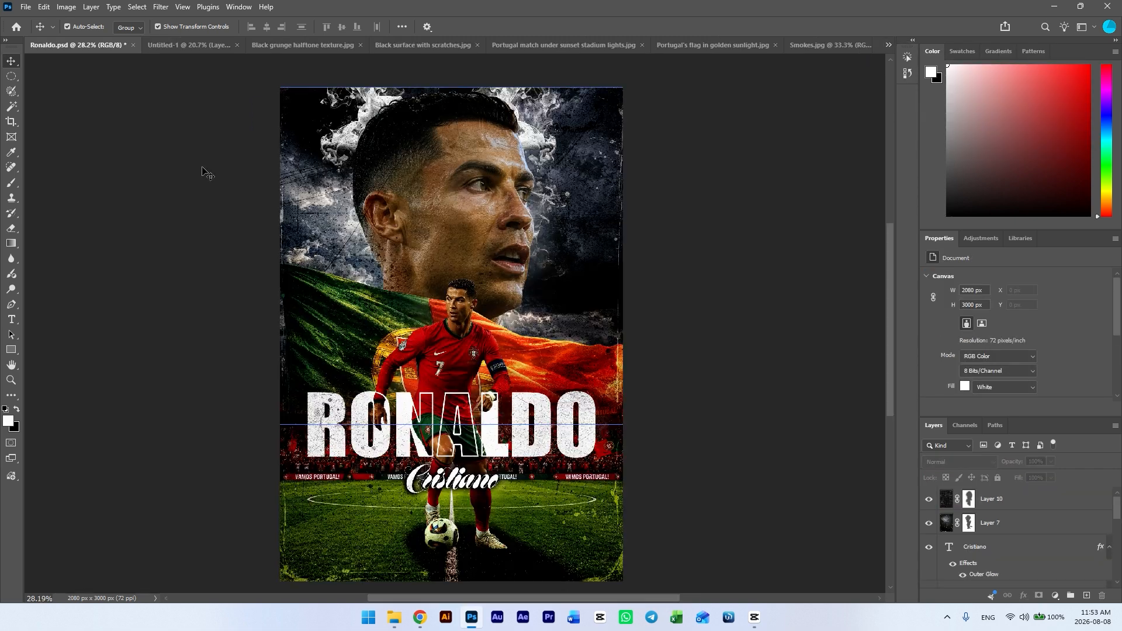
left_click_drag(463, 382, 440, 340)
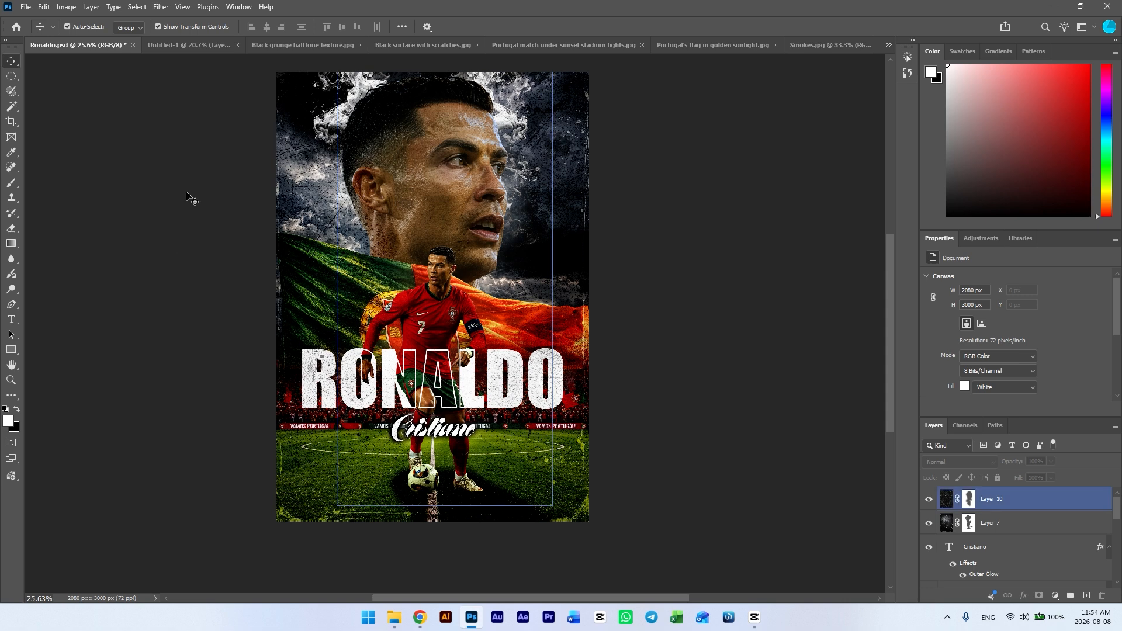
Close the Portugal stadium image and remove the background from the Portugal's flag in golden sunlight image.
left_click(549, 46)
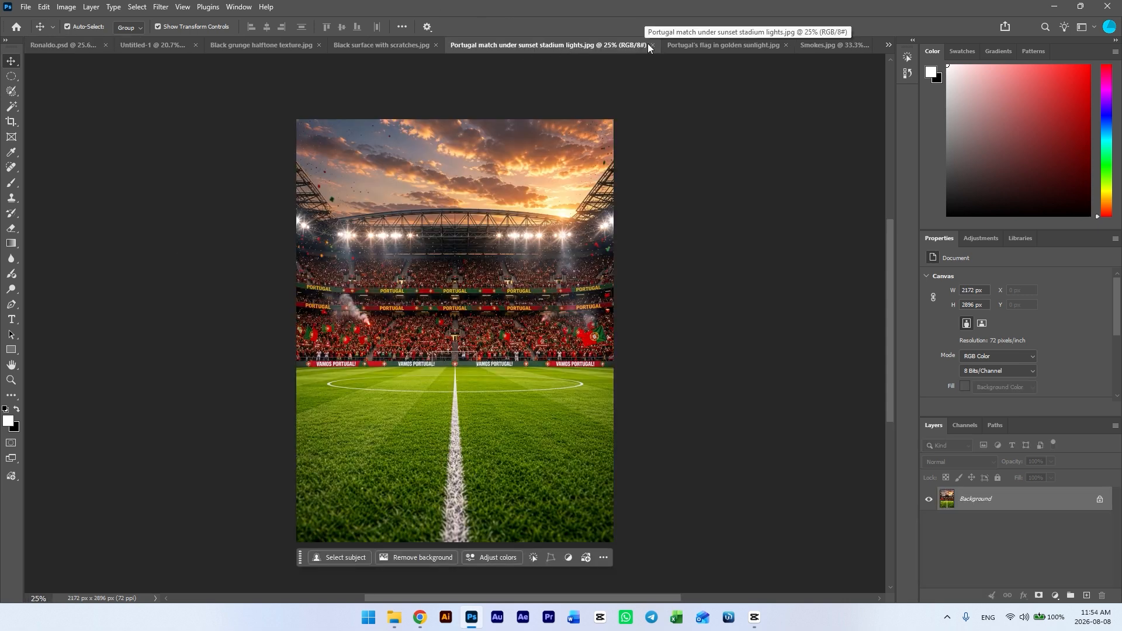
left_click(652, 45)
left_click(610, 46)
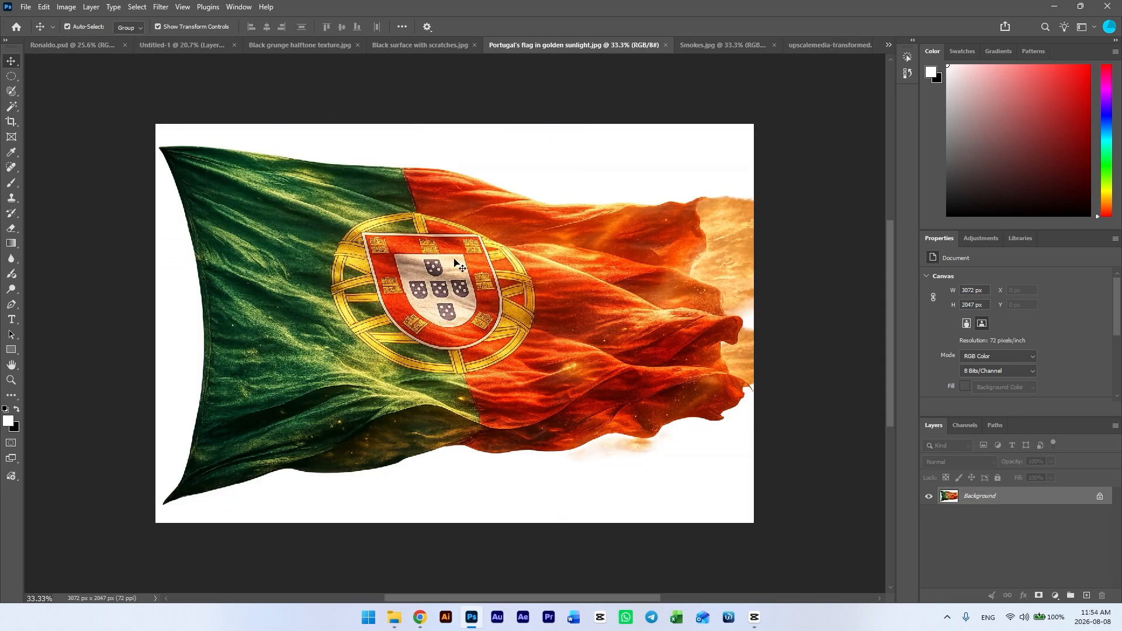
left_click(409, 539)
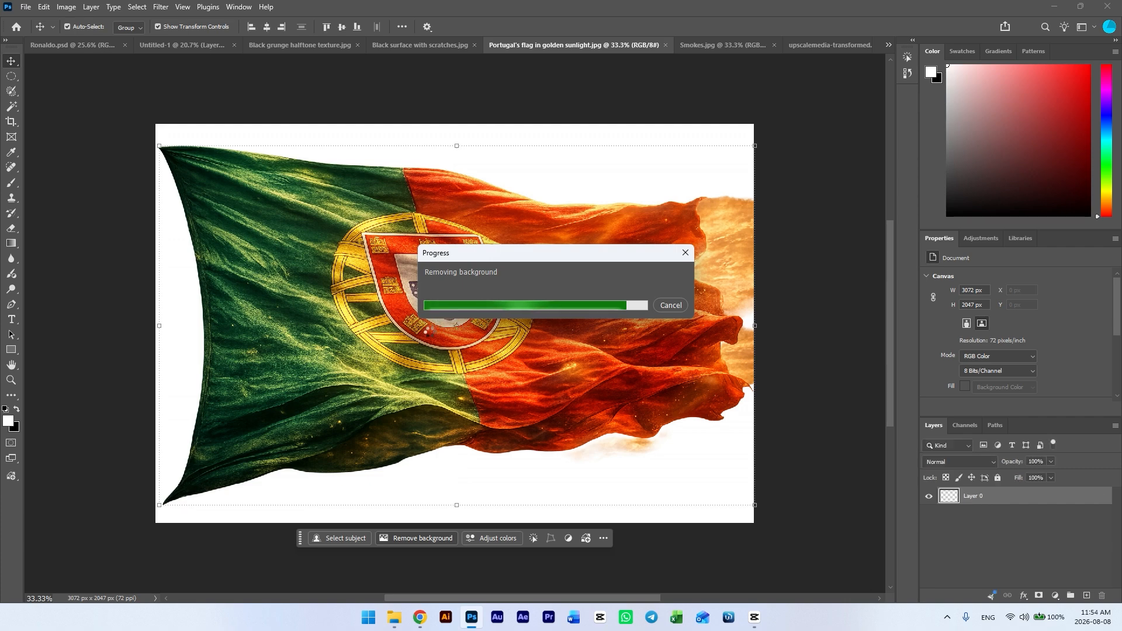
Copy the cut-out flag into Untitled-1, scale it to about 2462 x 1778 px and place it at about X -219 px, Y 957 px.
left_click_drag(461, 314, 430, 315)
left_click_drag(617, 188, 631, 217)
left_click_drag(419, 298, 435, 305)
left_click_drag(605, 240, 560, 251)
left_click_drag(426, 324, 439, 325)
left_click_drag(571, 253, 586, 245)
left_click_drag(489, 307, 482, 310)
left_click_drag(559, 429, 562, 431)
key("Return")
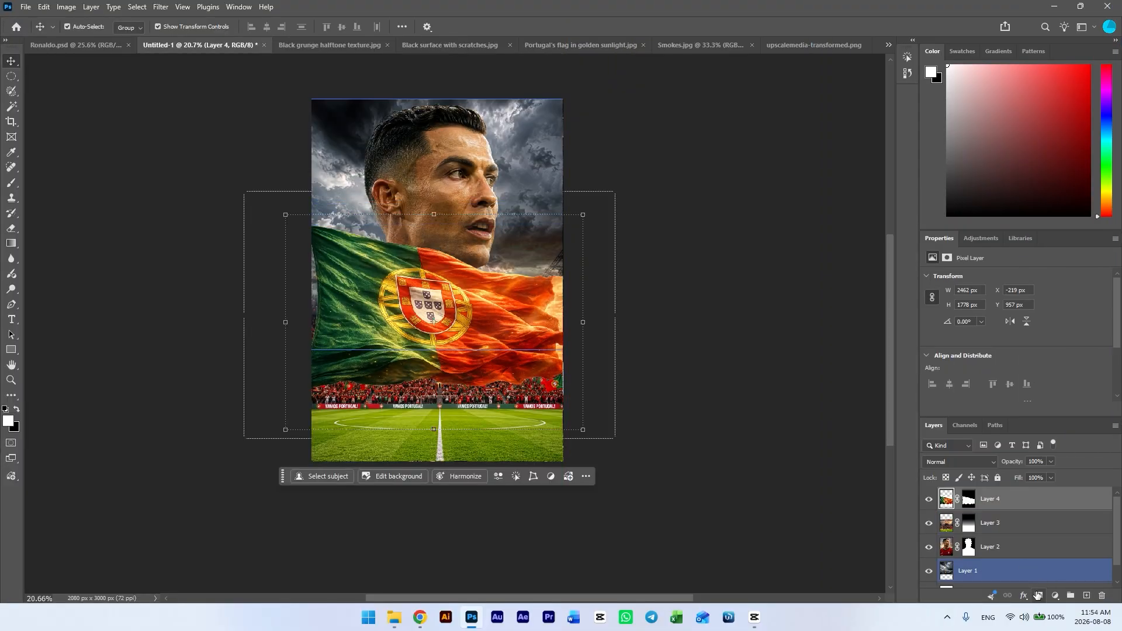
Erase the flag's lower edge with a soft 417 px Eraser so the stadium crowd shows beneath it.
left_click(11, 231)
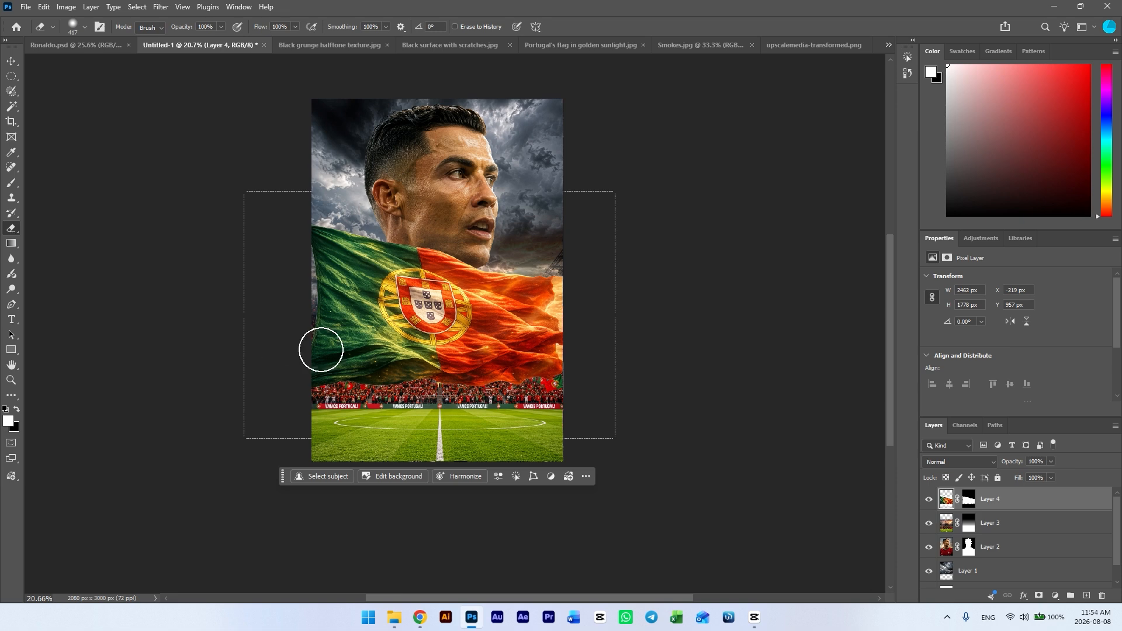
mouse_move(559, 383)
left_mouse_down()
mouse_move(260, 375)
mouse_move(522, 374)
mouse_move(346, 383)
left_mouse_up()
left_click_drag(527, 378, 483, 367)
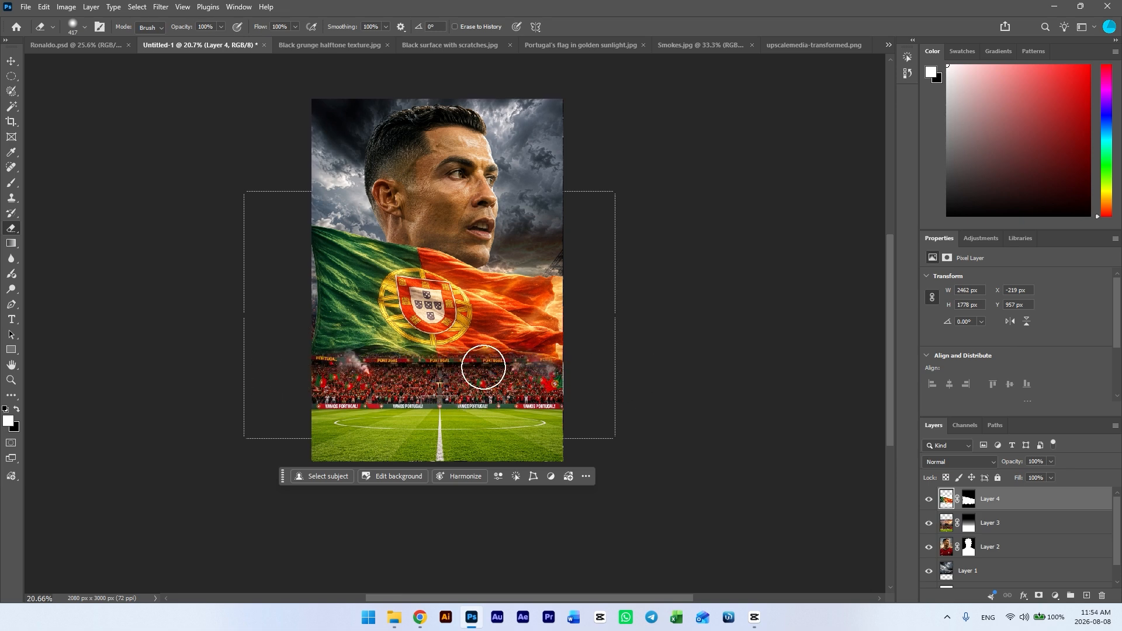
left_click(11, 60)
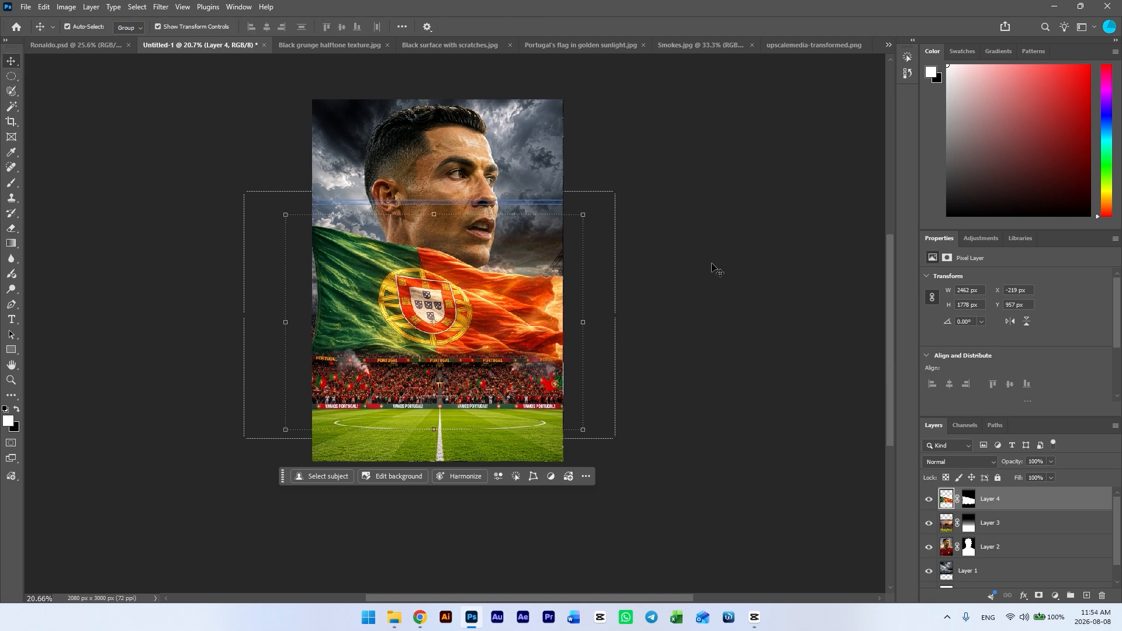
Check the poster's flag and portrait arrangement against the reference design in Ronaldo.psd.
left_click(768, 272)
left_click(612, 276)
left_click_drag(433, 311, 438, 299)
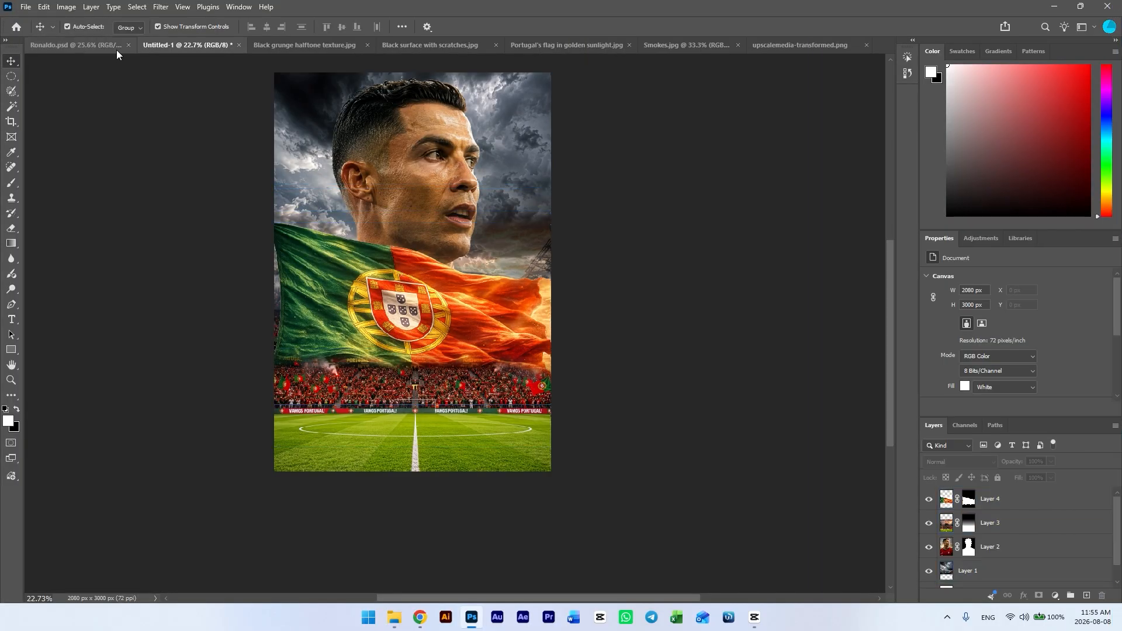
left_click(105, 47)
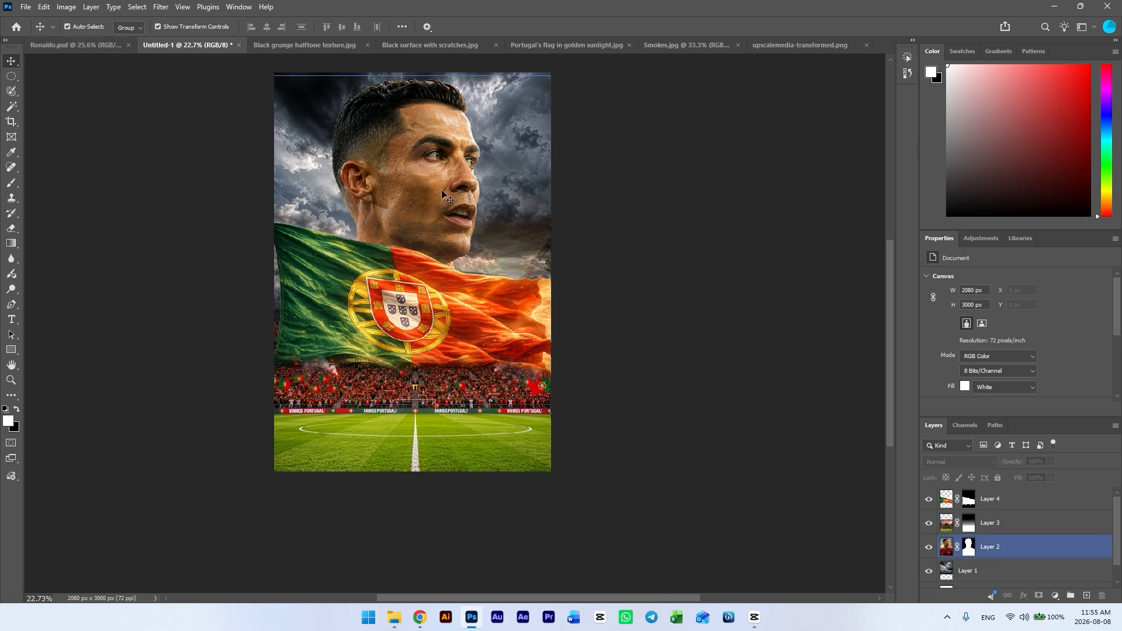
left_click(466, 369)
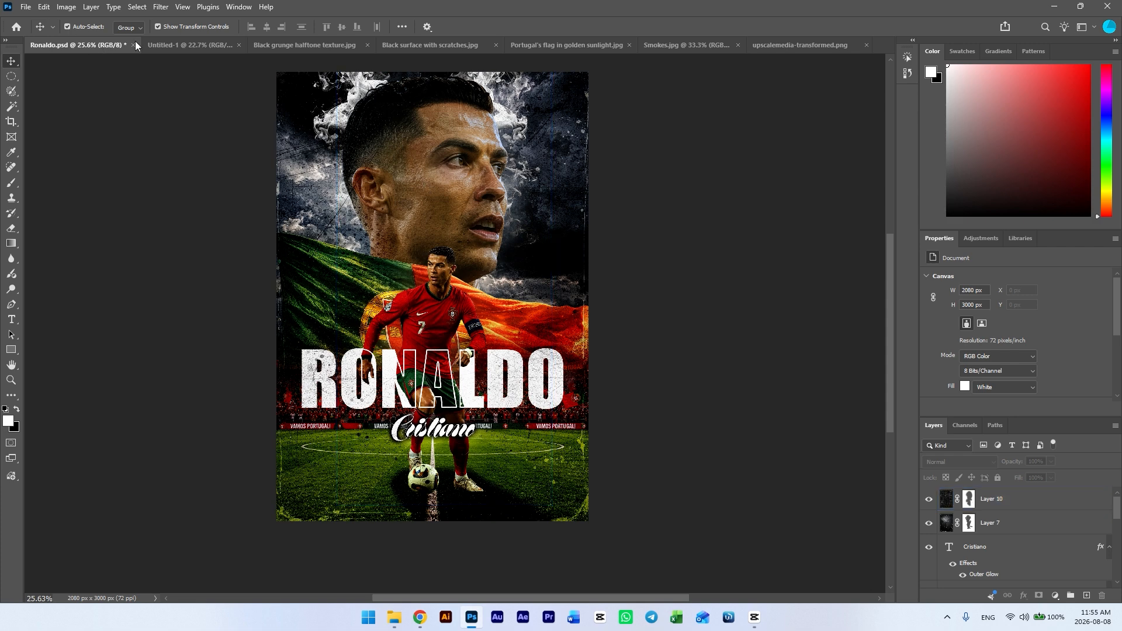
Close the Portugal's flag in golden sunlight document without saving its changes.
left_click(328, 46)
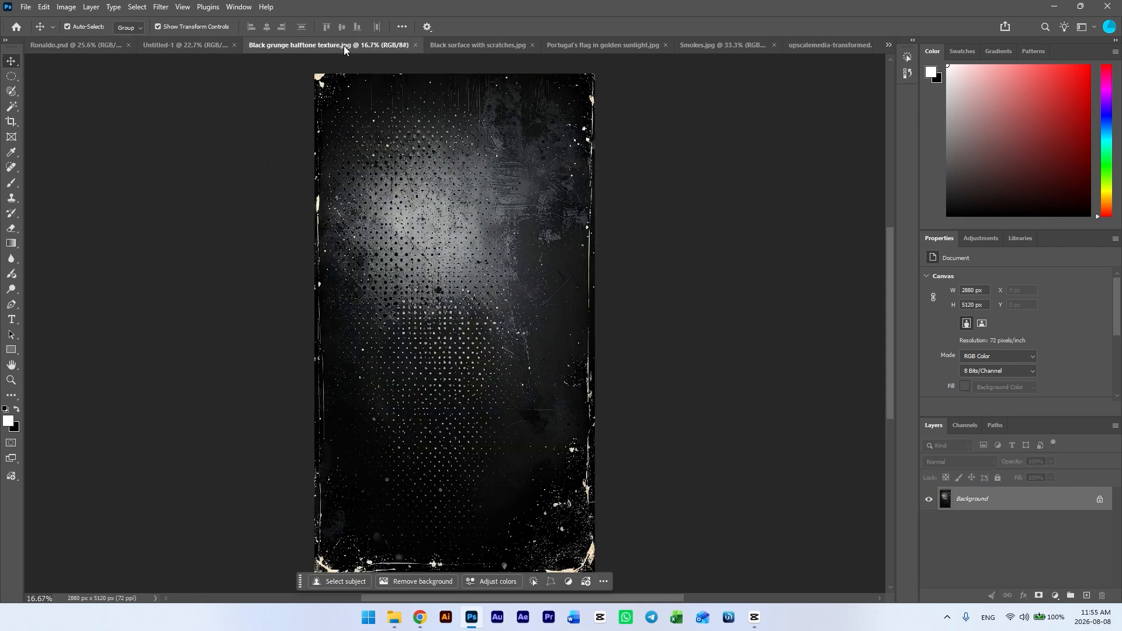
left_click(486, 44)
left_click(607, 43)
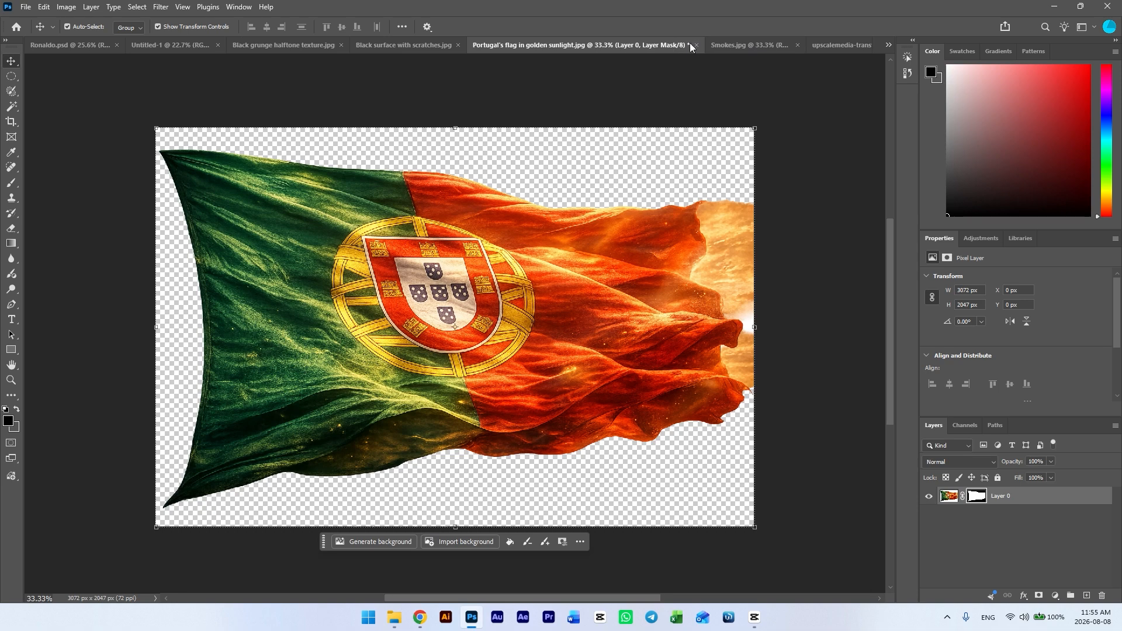
left_click(697, 45)
left_click(552, 228)
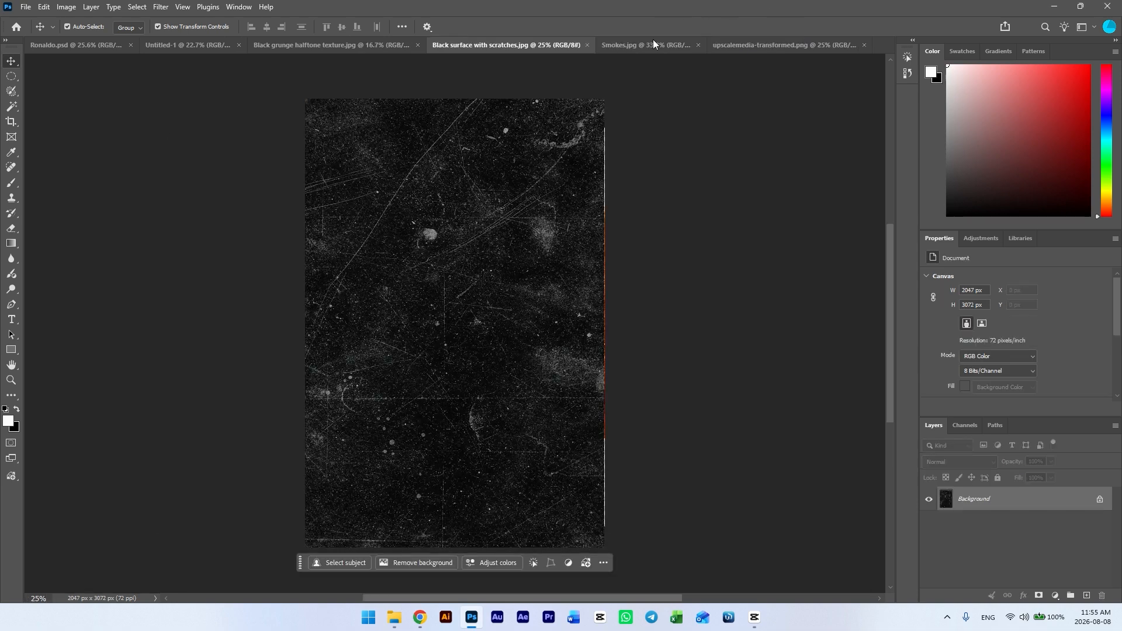
Remove the background from the full-body player image and copy the cut-out into Untitled-1.
left_click(651, 45)
left_click(756, 45)
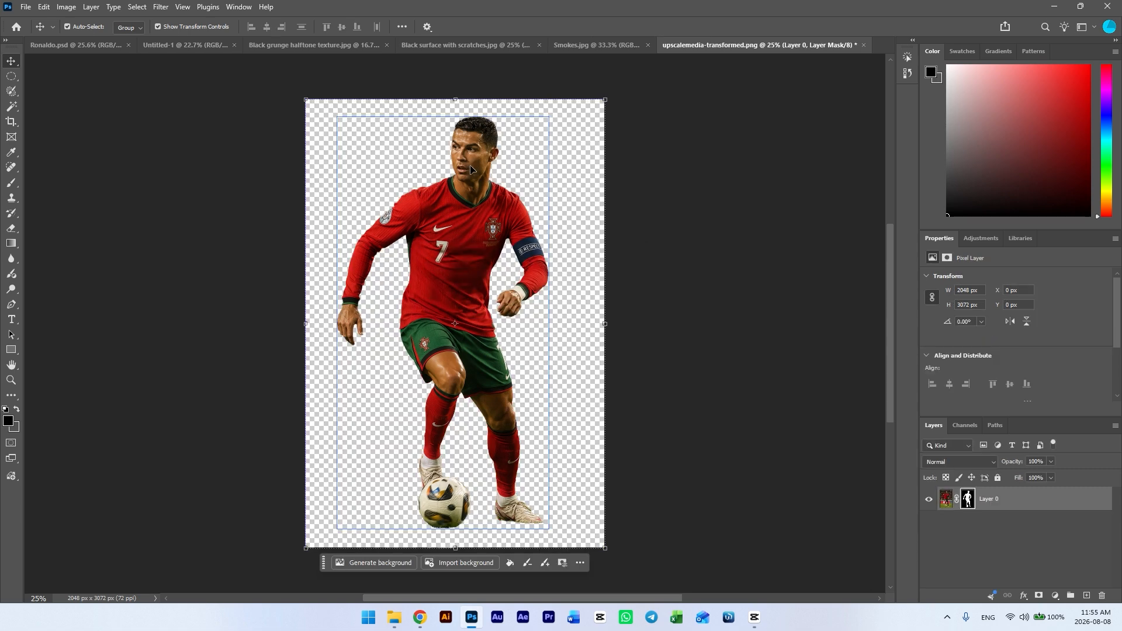
left_click_drag(465, 236, 417, 374)
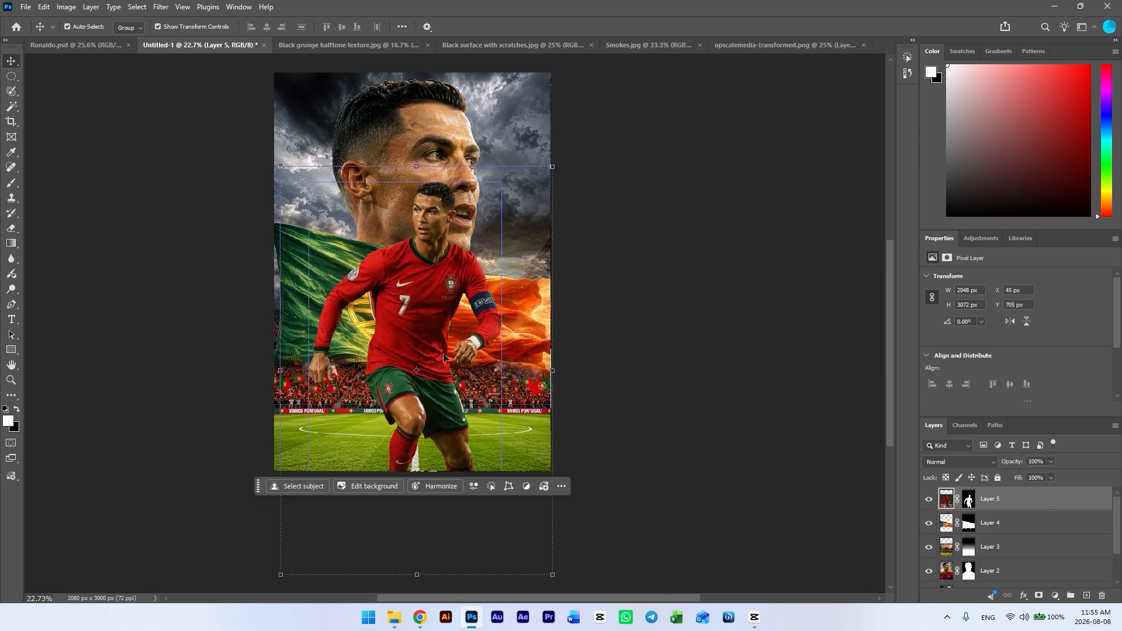
Scale the full-body player to about 50.18% and centre him on the pitch at about X 1040 px, Y 2170 px.
left_click_drag(553, 167, 483, 253)
scroll(435, 361, "up", 3)
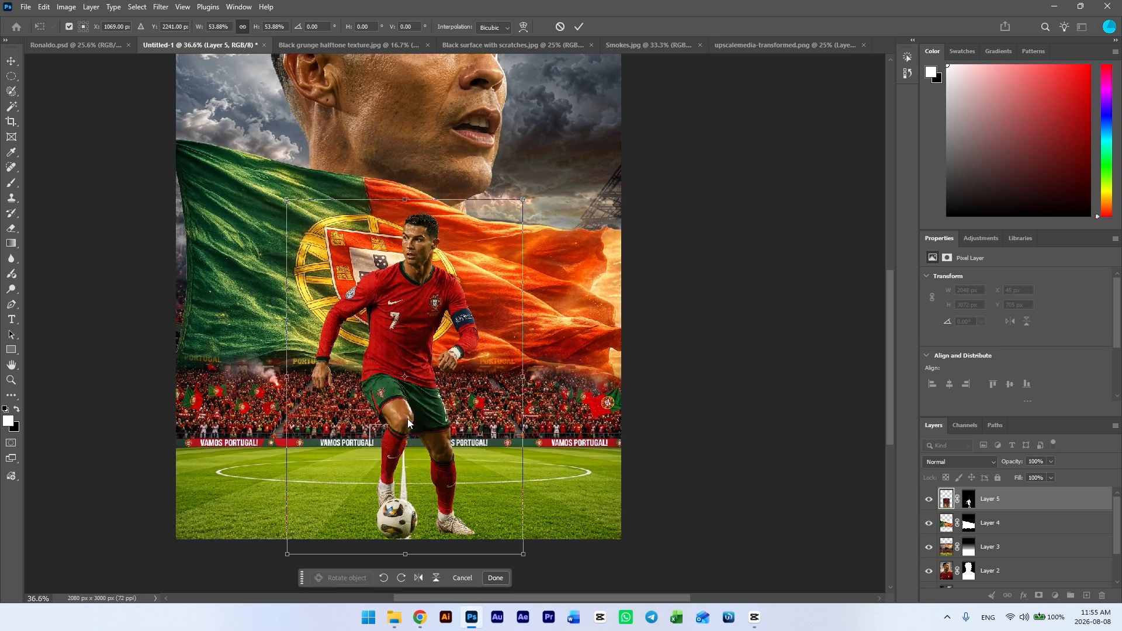
left_click_drag(406, 346, 396, 321)
left_click_drag(516, 175, 516, 198)
left_click_drag(418, 304, 417, 310)
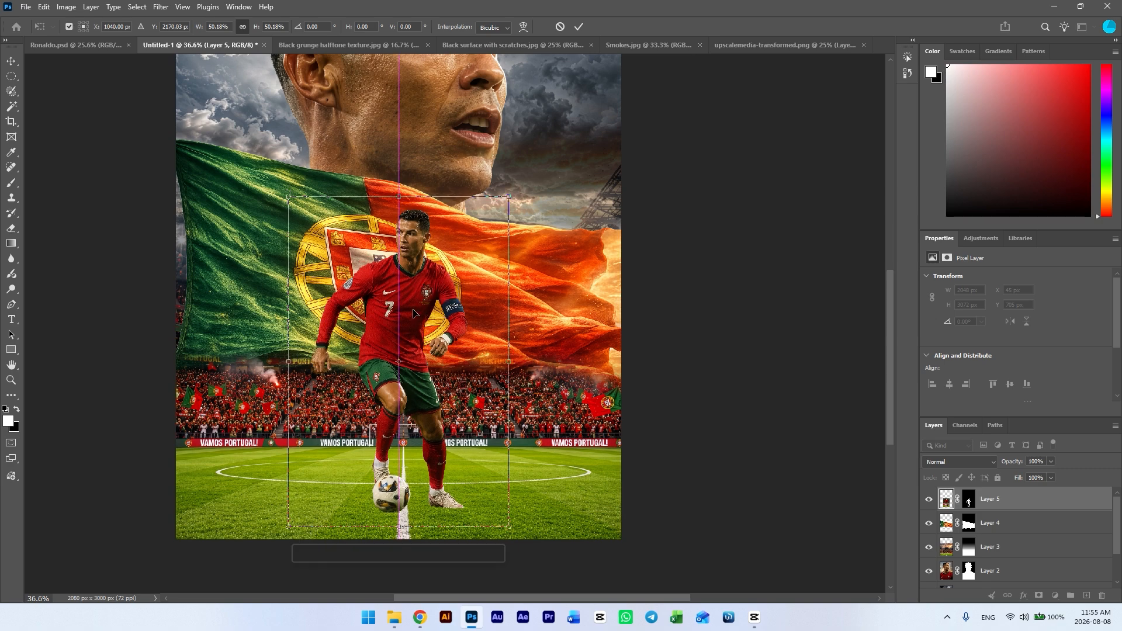
key("Return")
Examine the whole composition and how the player's feet and ball sit on the pitch.
scroll(434, 321, "down", 1)
scroll(439, 332, "down", 3)
scroll(503, 280, "up", 1)
left_click(621, 260)
scroll(447, 280, "down", 1)
scroll(413, 378, "up", 1)
left_click_drag(403, 277, 398, 296)
scroll(413, 229, "down", 1)
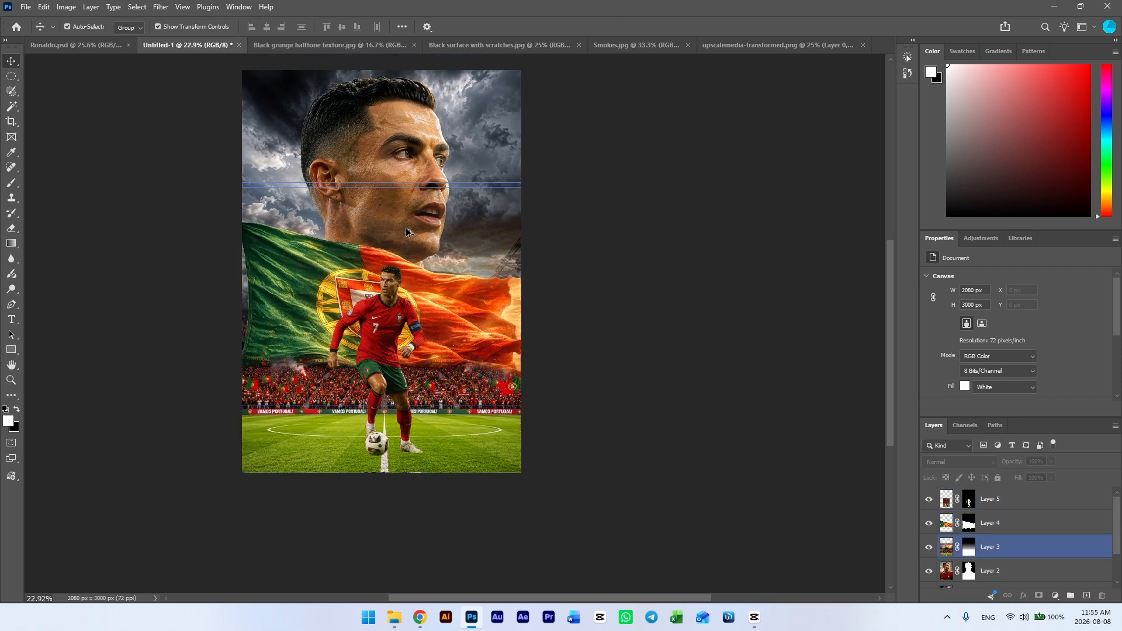
scroll(410, 168, "up", 2)
left_click_drag(404, 153, 412, 193)
scroll(411, 196, "down", 2)
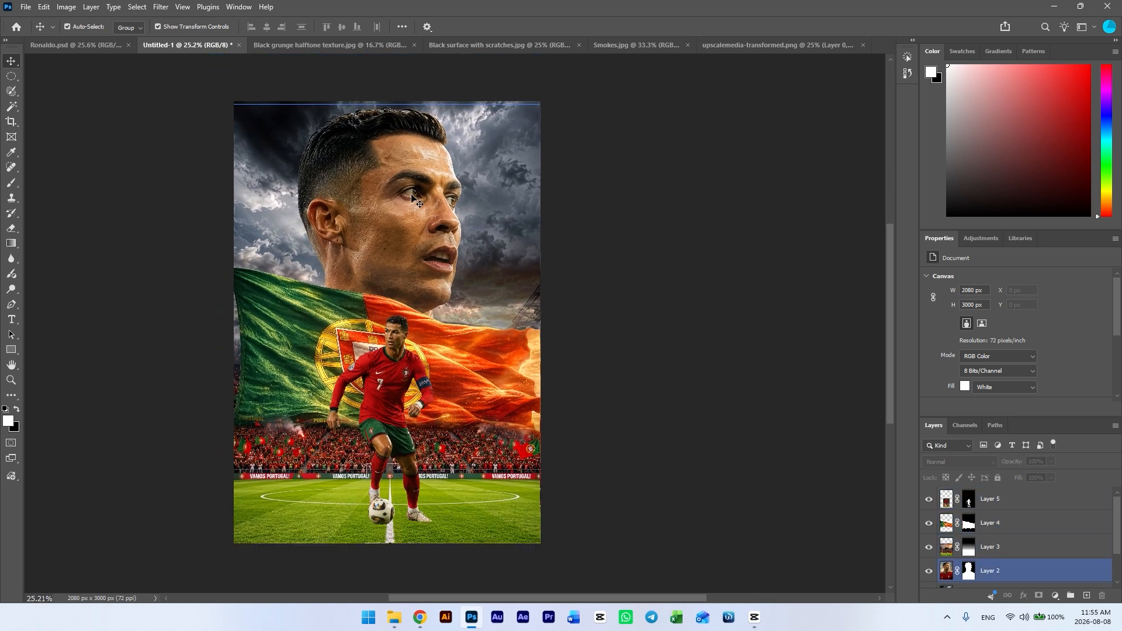
left_click_drag(395, 302, 395, 222)
scroll(410, 426, "up", 3)
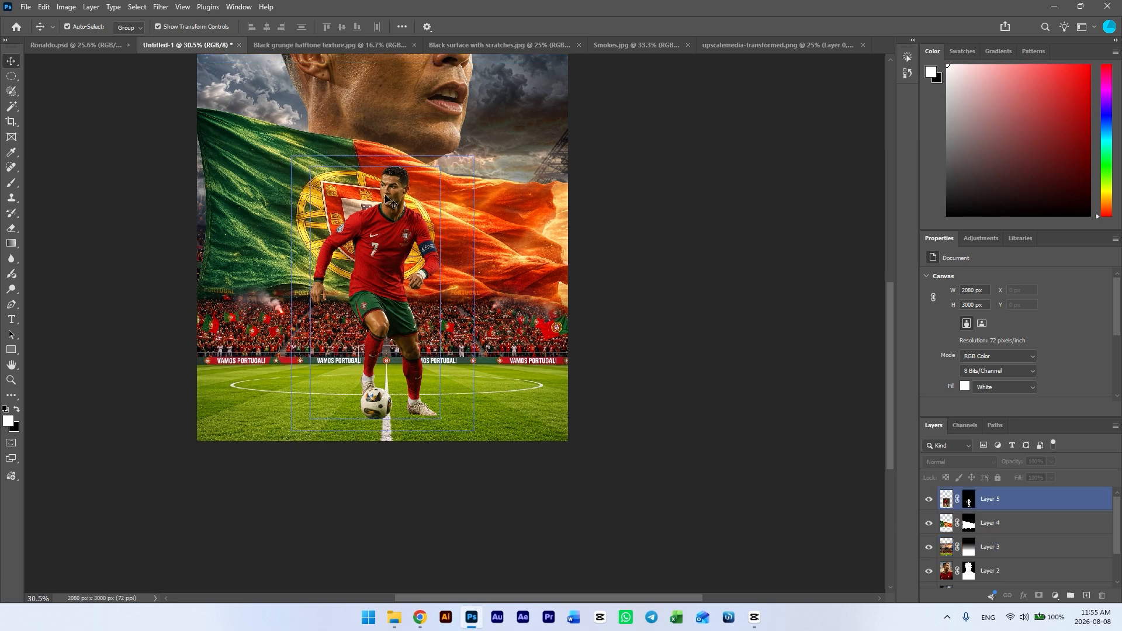
scroll(400, 423, "up", 1)
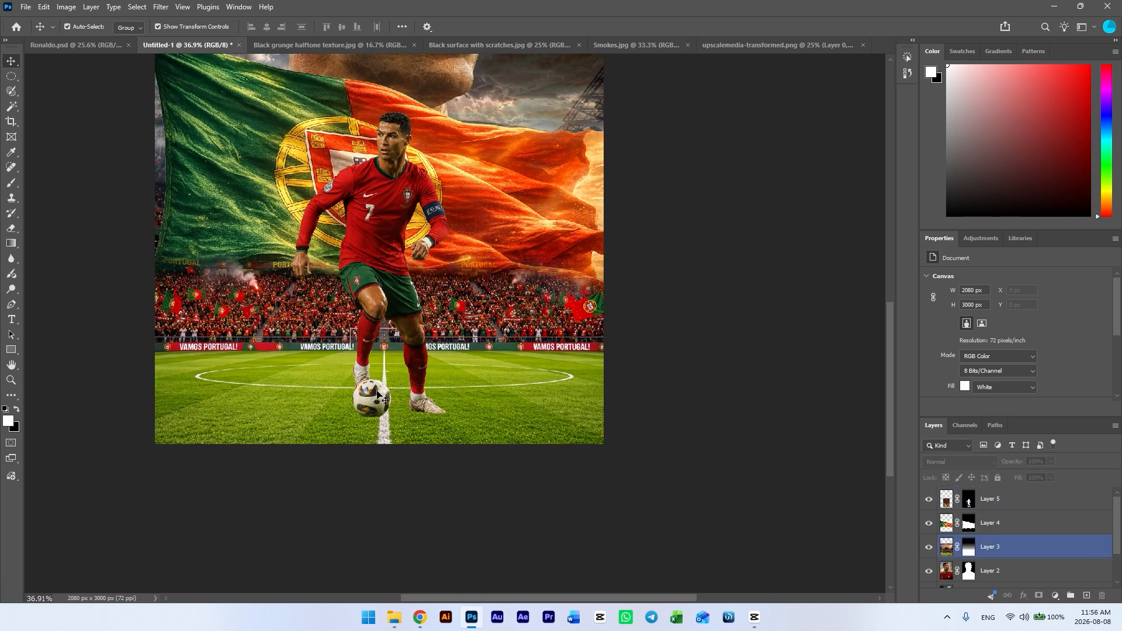
scroll(412, 371, "down", 1)
Create a new empty layer above the full-body player's layer.
left_click(1028, 500)
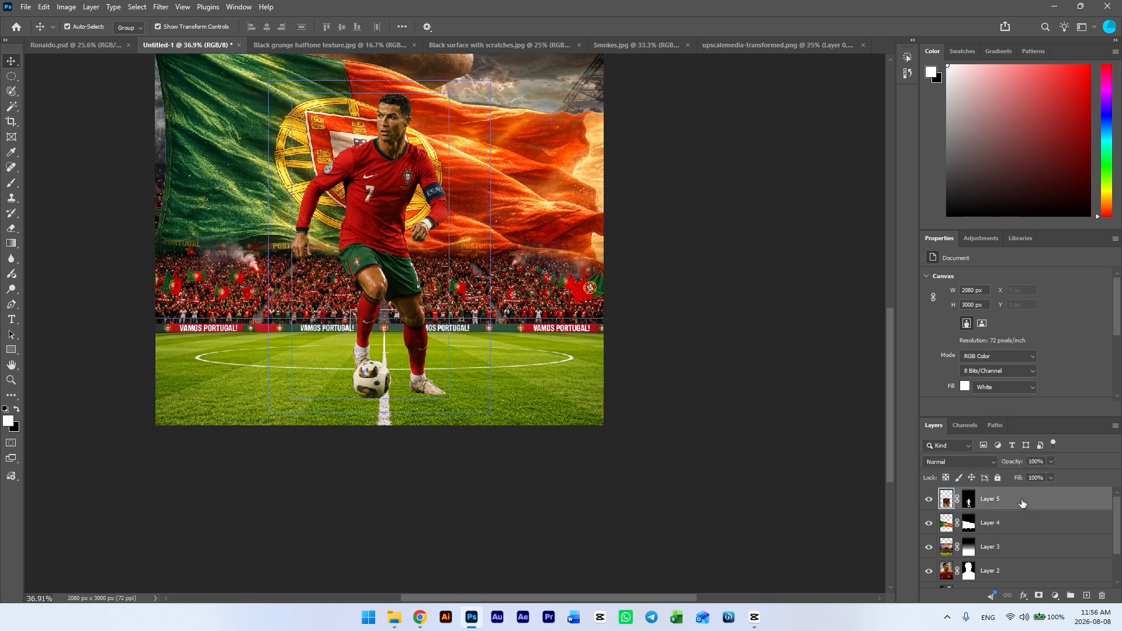
left_click(1087, 595, "ctrl")
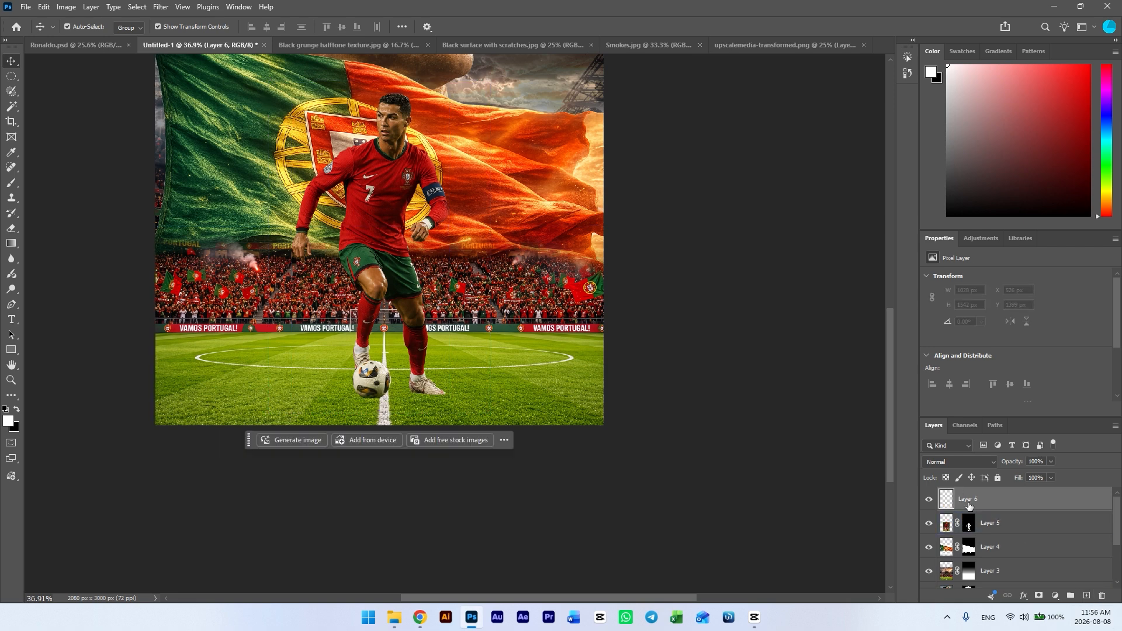
Put the empty layer beneath the full-body player's layer and brush a black shadow onto the grass around his feet and the ball.
scroll(405, 366, "up", 1)
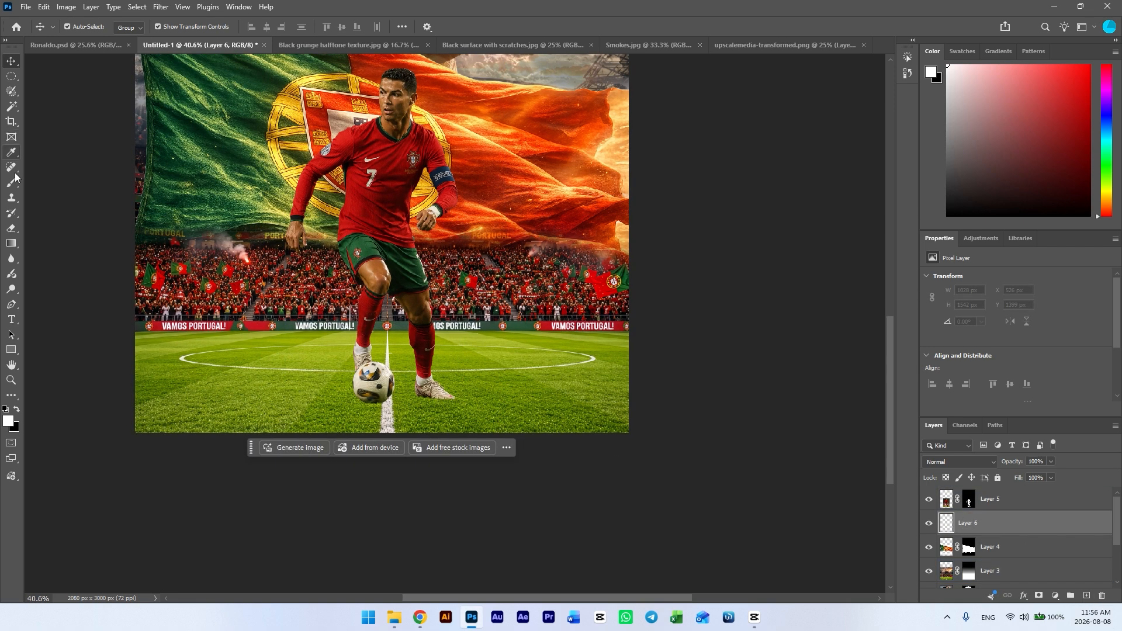
left_click(11, 184)
left_click(17, 409)
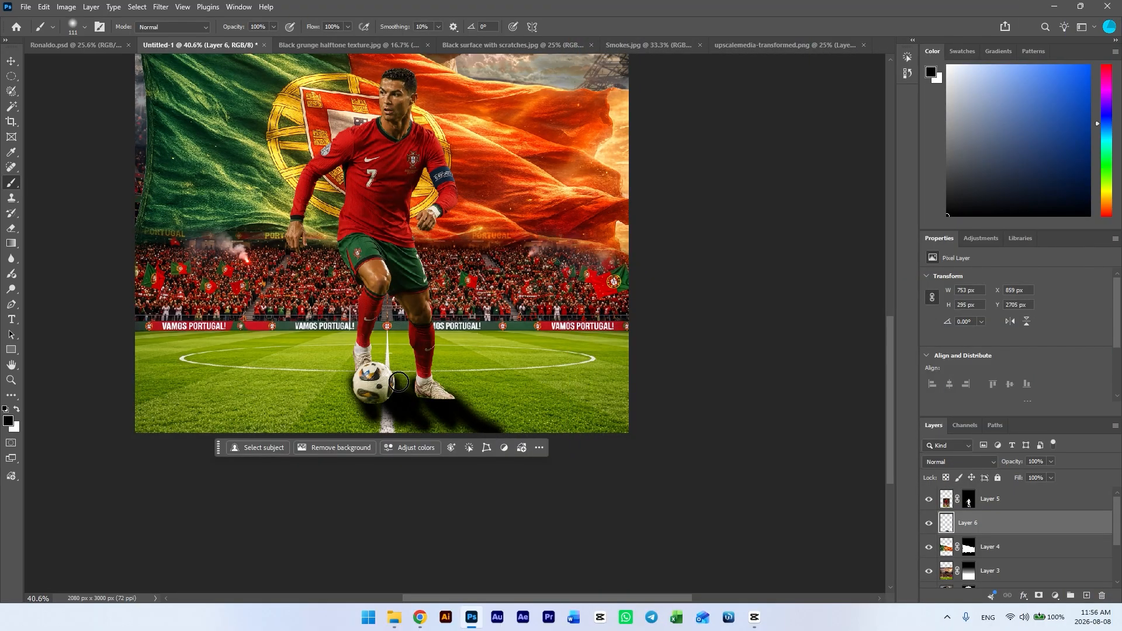
left_click_drag(491, 398, 408, 426)
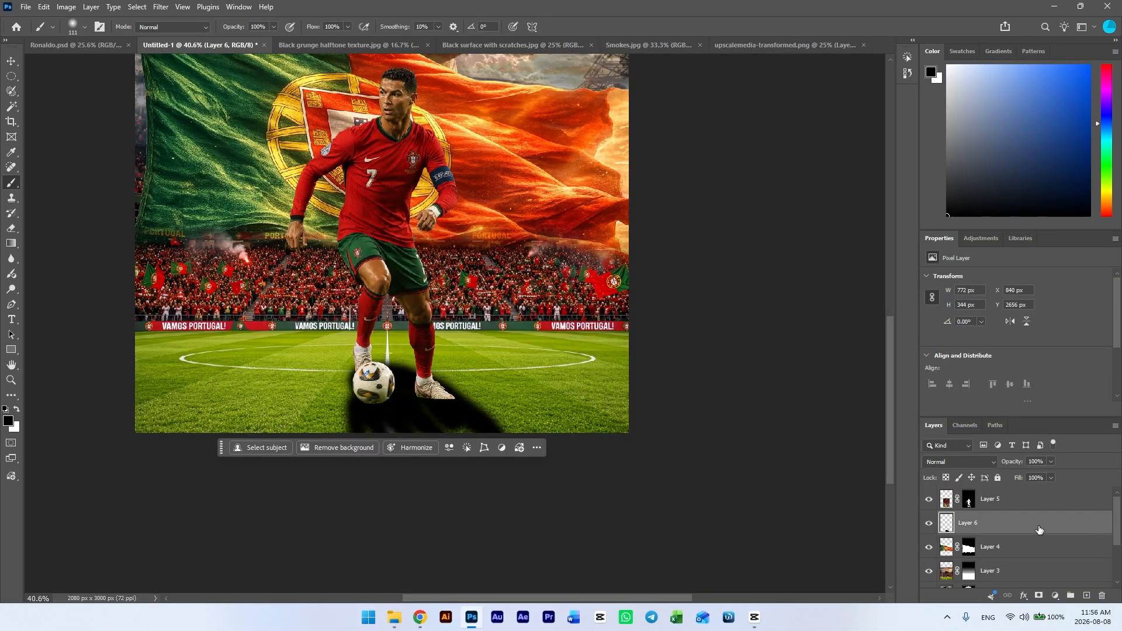
Set the shadow layer's blend mode to Overlay.
left_click(968, 461)
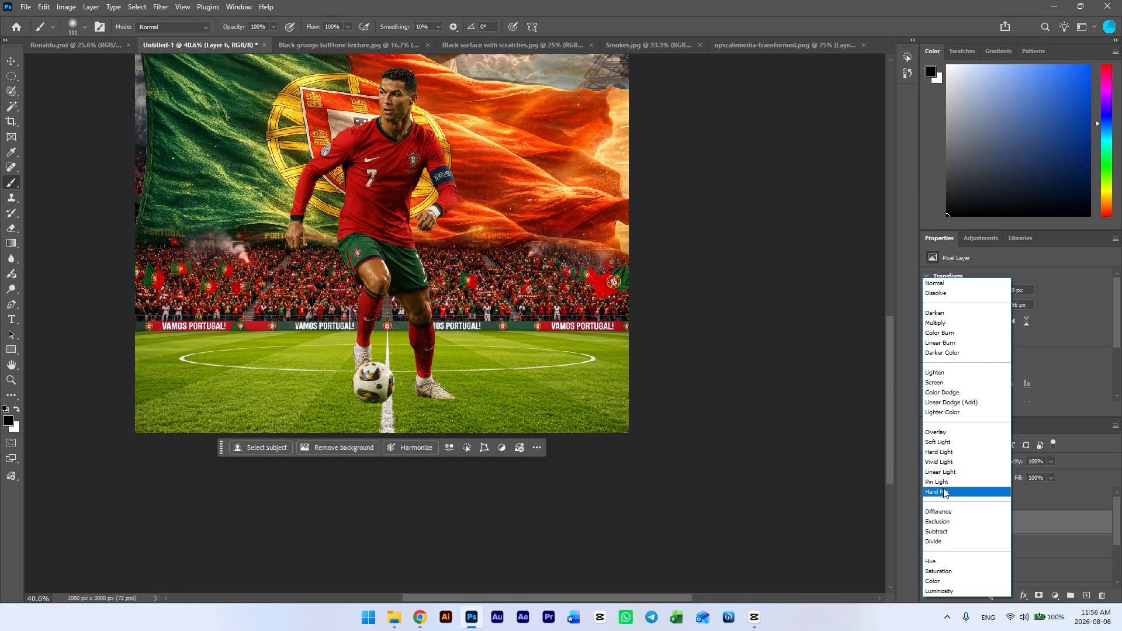
left_click(947, 431)
scroll(351, 392, "down", 7)
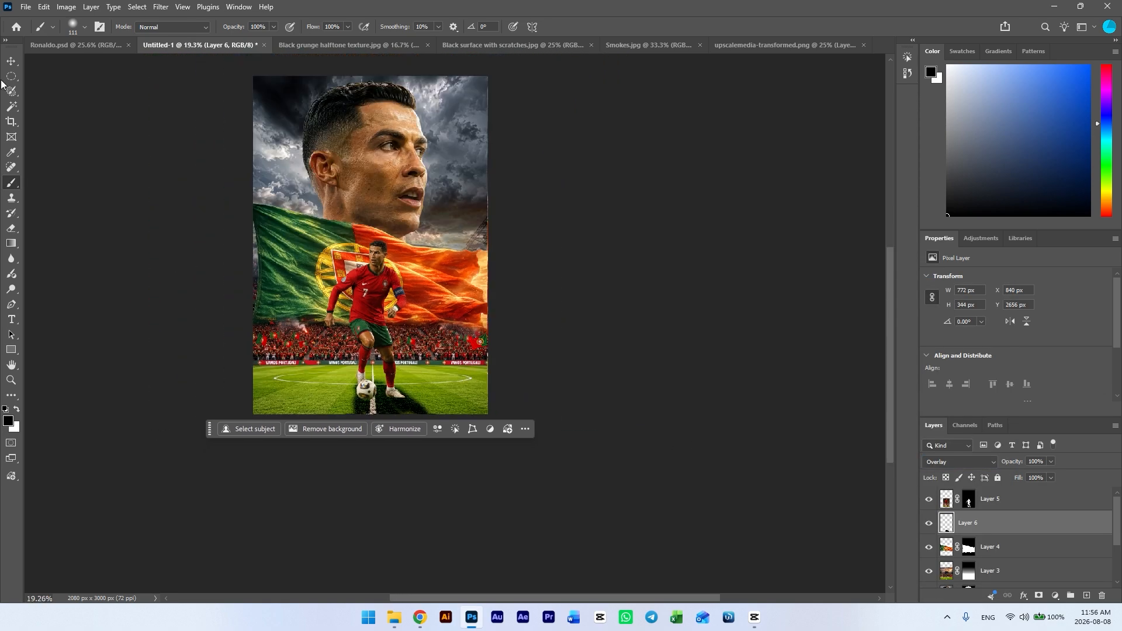
Examine the whole composition and how the shadow blends into the pitch beneath the player.
left_click(11, 61)
left_click(707, 337)
scroll(444, 319, "up", 3)
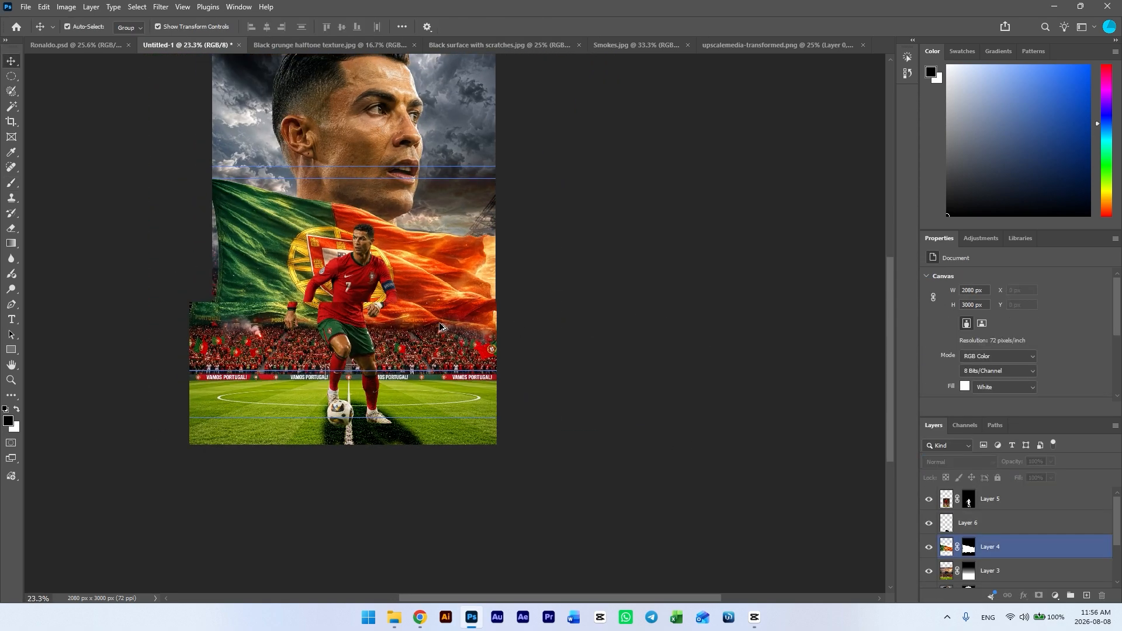
left_click_drag(379, 302, 422, 343)
left_click(423, 343)
scroll(415, 348, "up", 3)
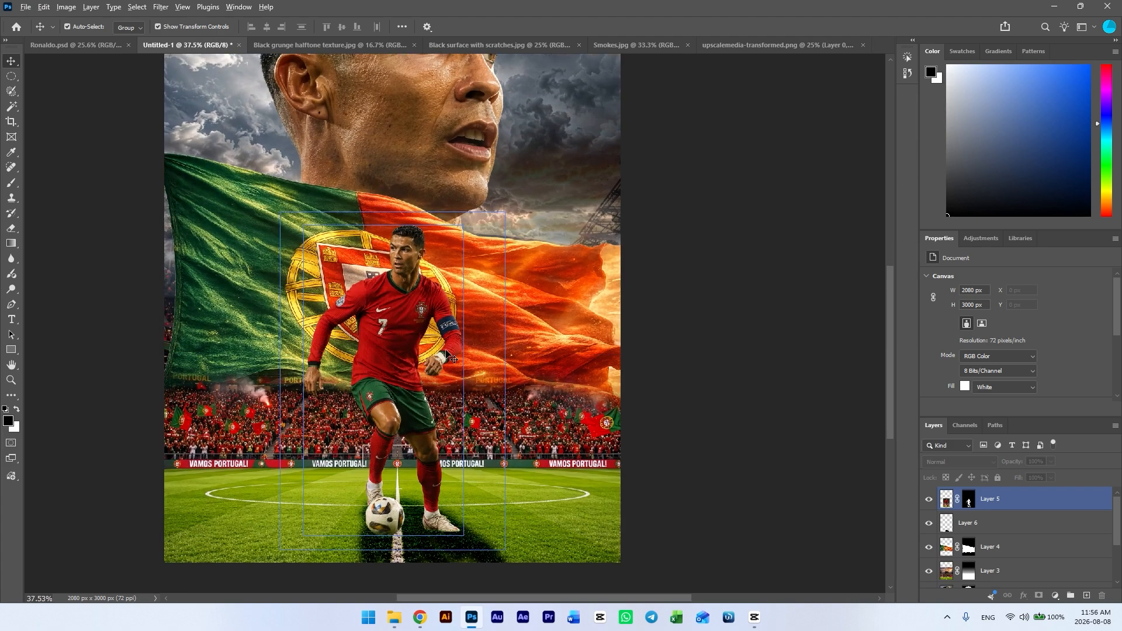
scroll(489, 266, "up", 1)
scroll(489, 269, "down", 2)
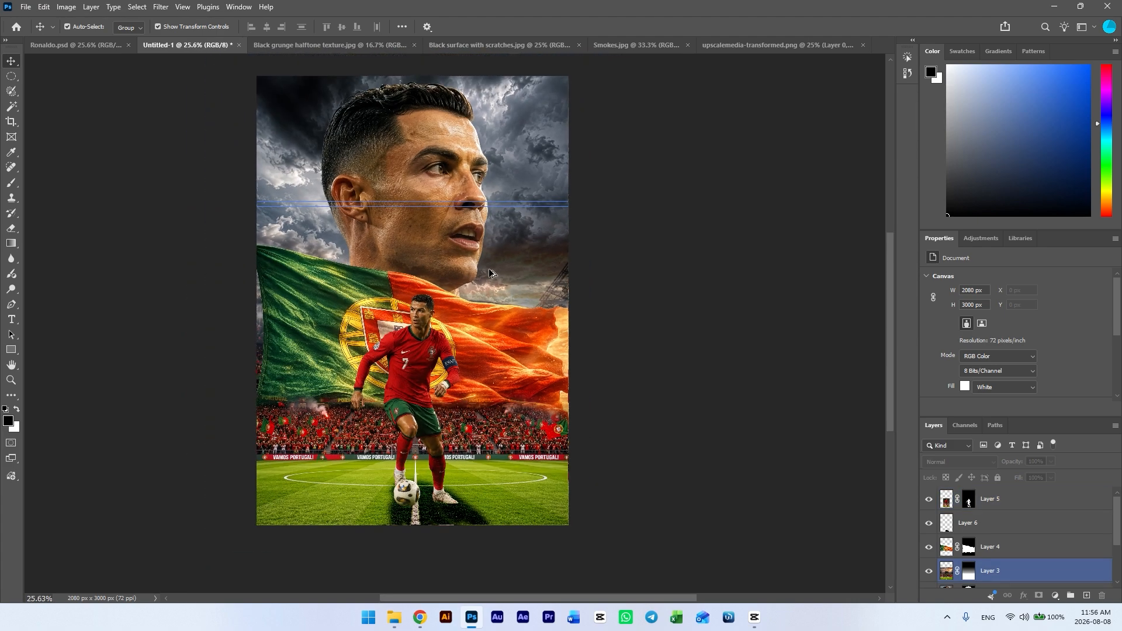
Apply the automatic tone, contrast and color corrections to the large portrait layer.
left_click(424, 156)
left_click(66, 6)
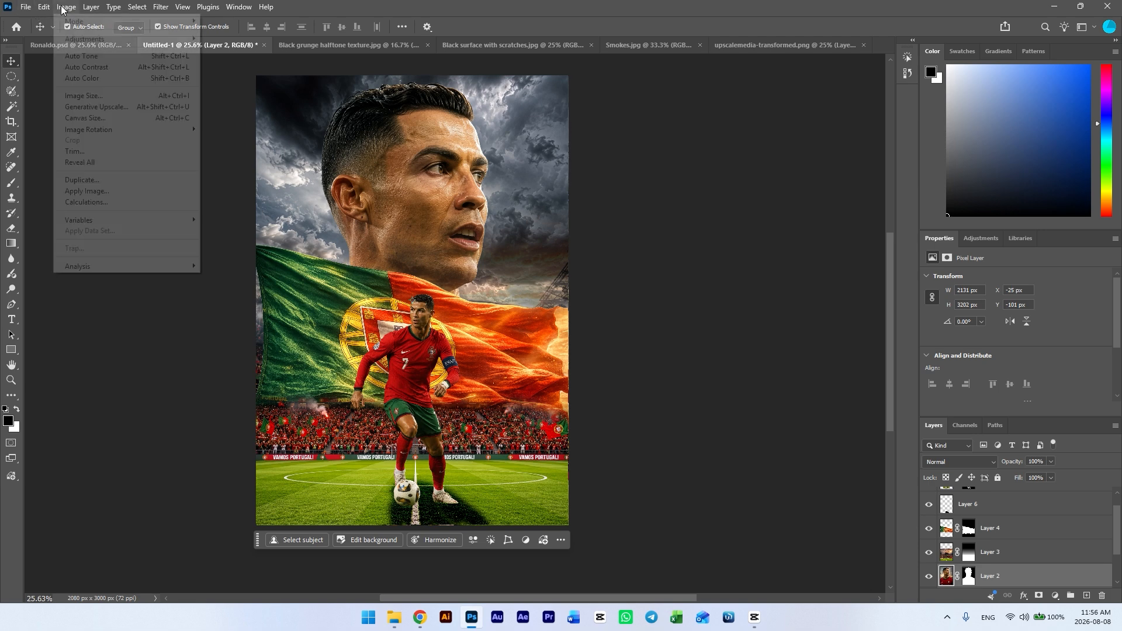
left_click(86, 67)
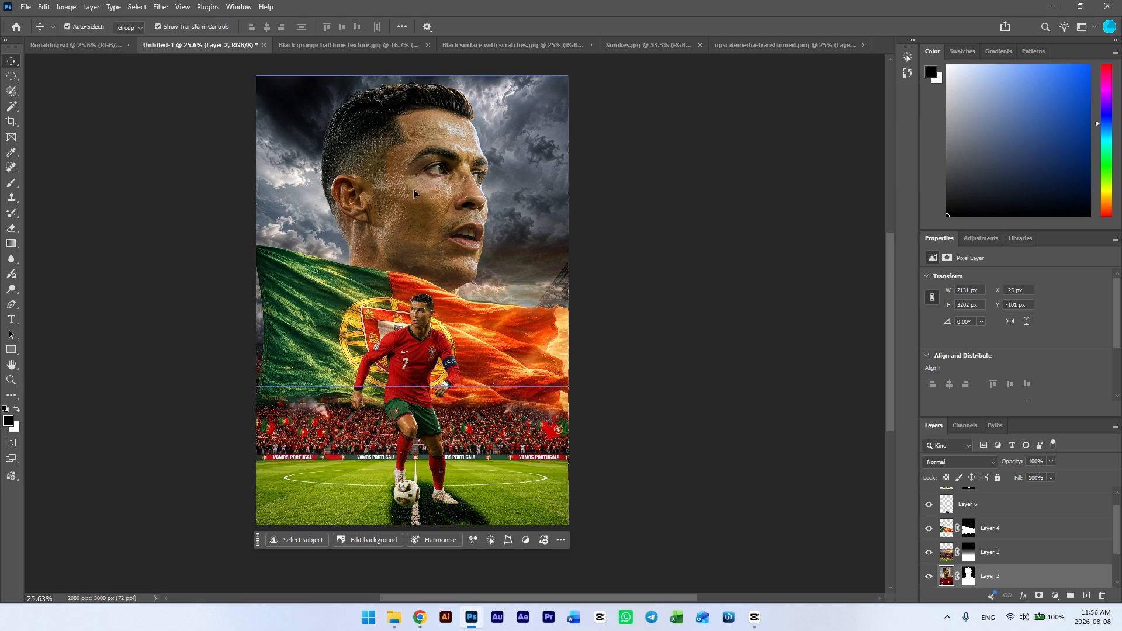
left_click(67, 7)
left_click(87, 63)
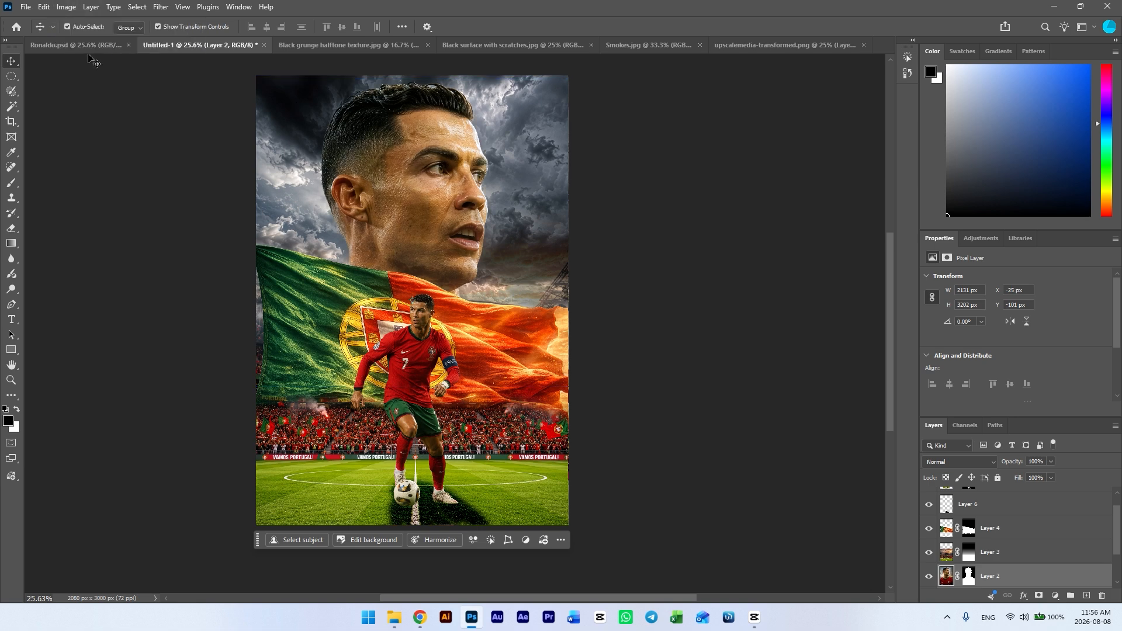
left_click(66, 8)
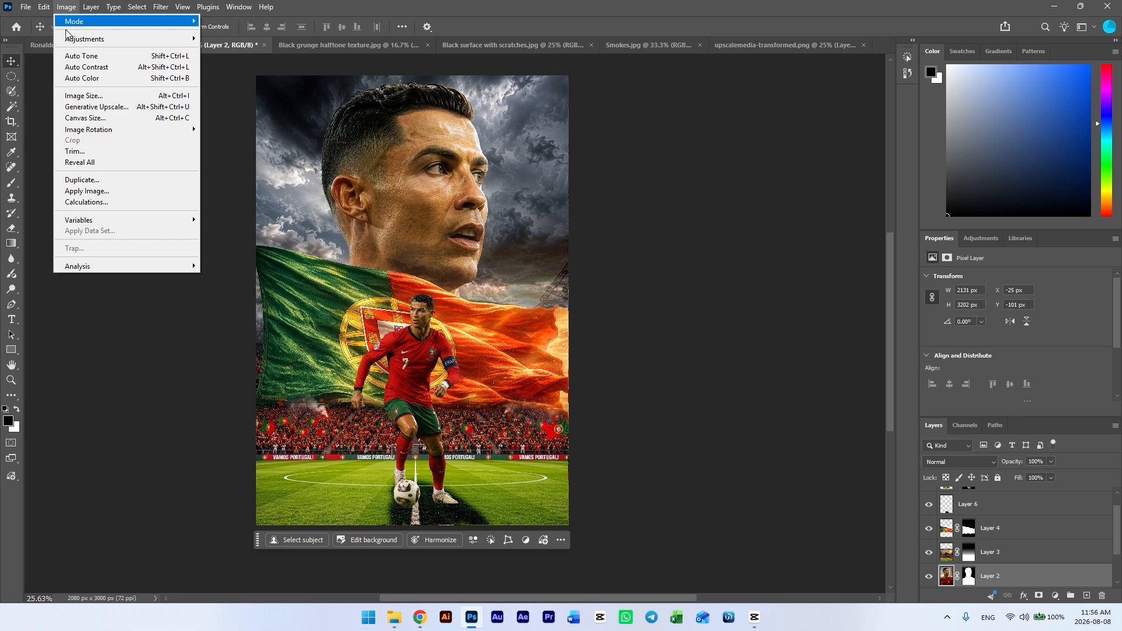
left_click(81, 71)
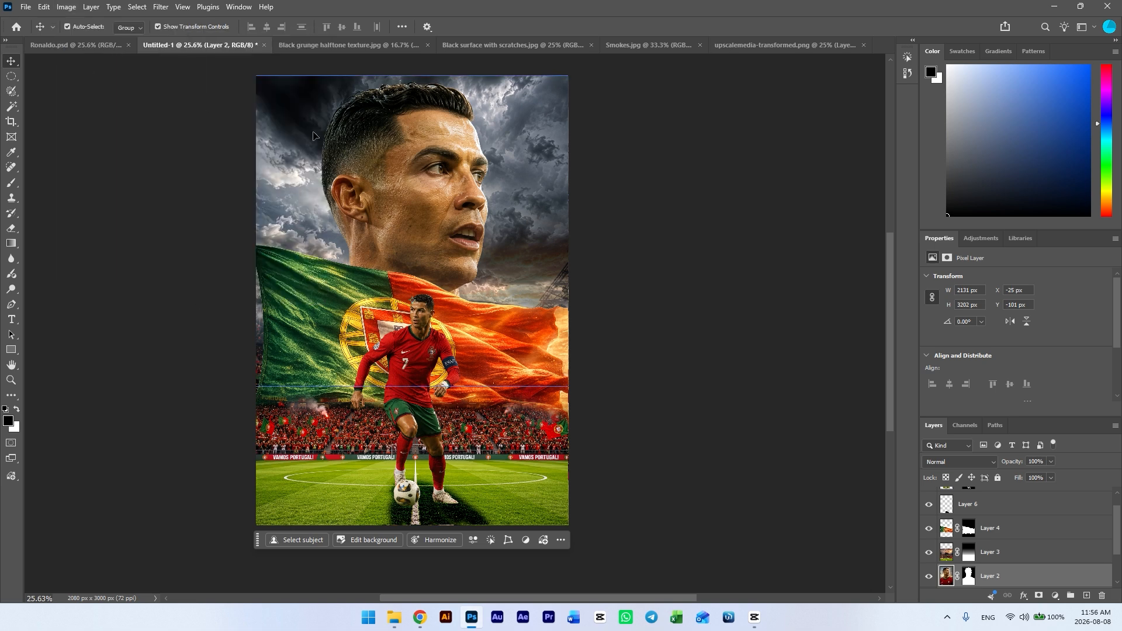
Adjust the portrait's Levels to input 18, 1.16 and 255, with output levels 0 and 217.
left_click(73, 7)
mouse_move(97, 37)
left_click(242, 50)
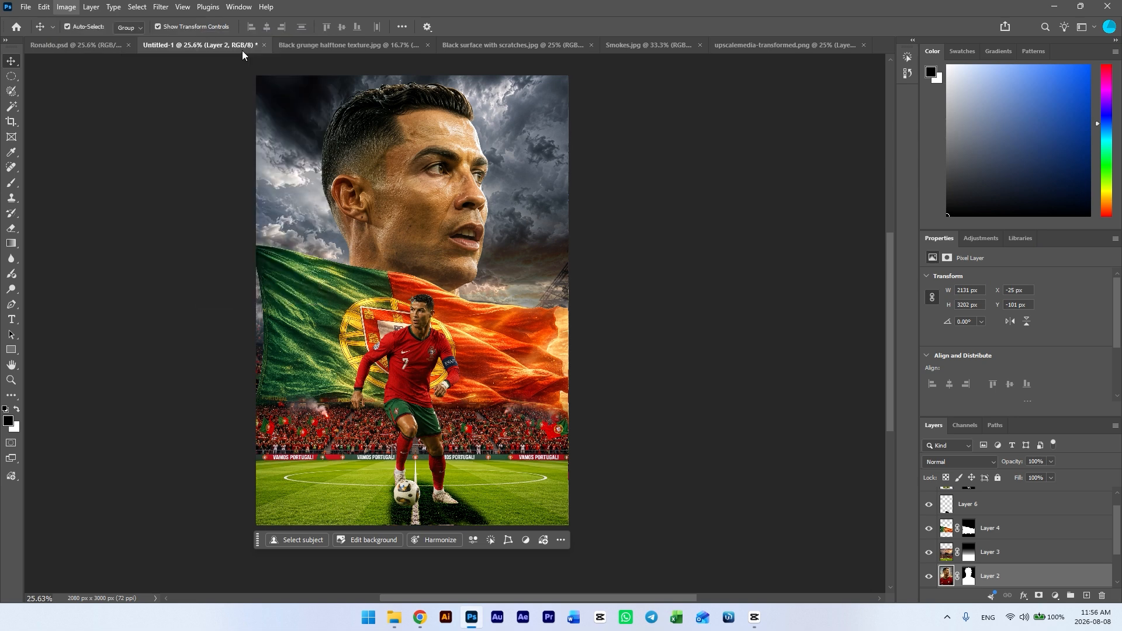
left_click_drag(691, 286, 699, 286)
left_click_drag(769, 287, 761, 286)
mouse_move(837, 286)
left_mouse_down()
mouse_move(808, 286)
mouse_move(841, 286)
left_mouse_up()
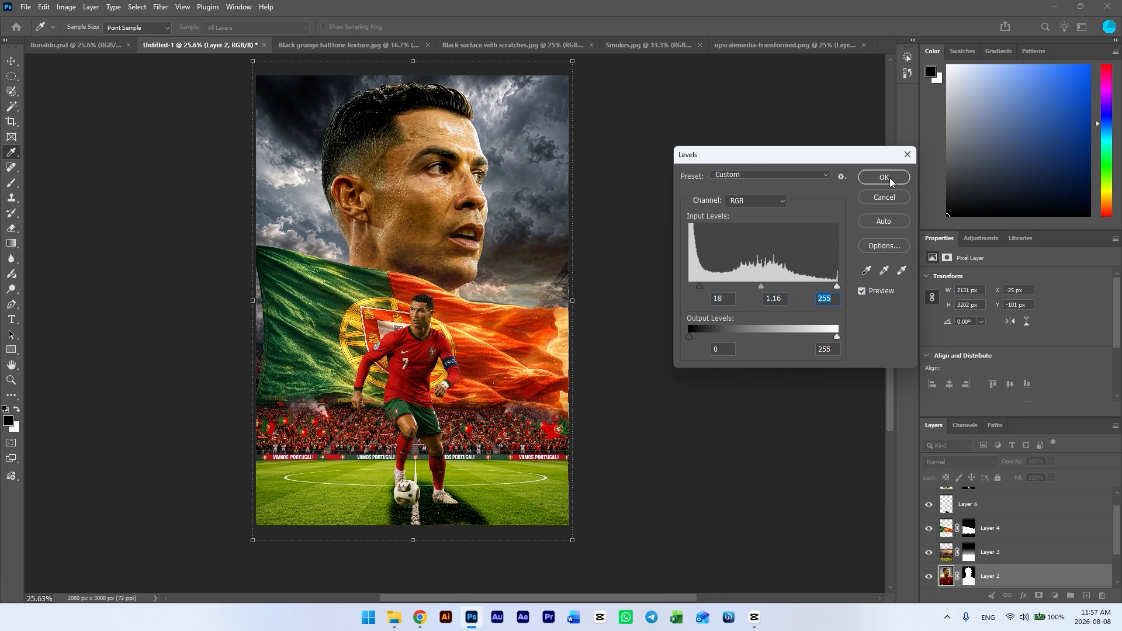
left_click_drag(692, 335, 668, 335)
left_click_drag(836, 336, 813, 337)
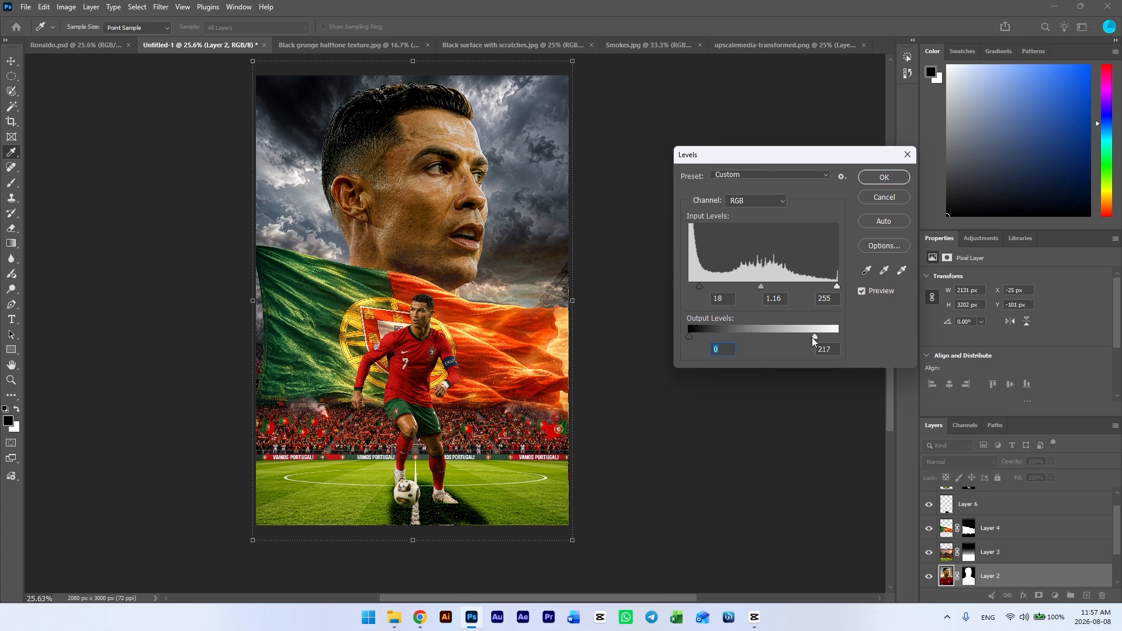
left_click(891, 179)
Brighten the portrait's midtones with a Curves adjustment, raising the RGB curve at input 124 to output 136.
left_click(67, 7)
mouse_move(81, 38)
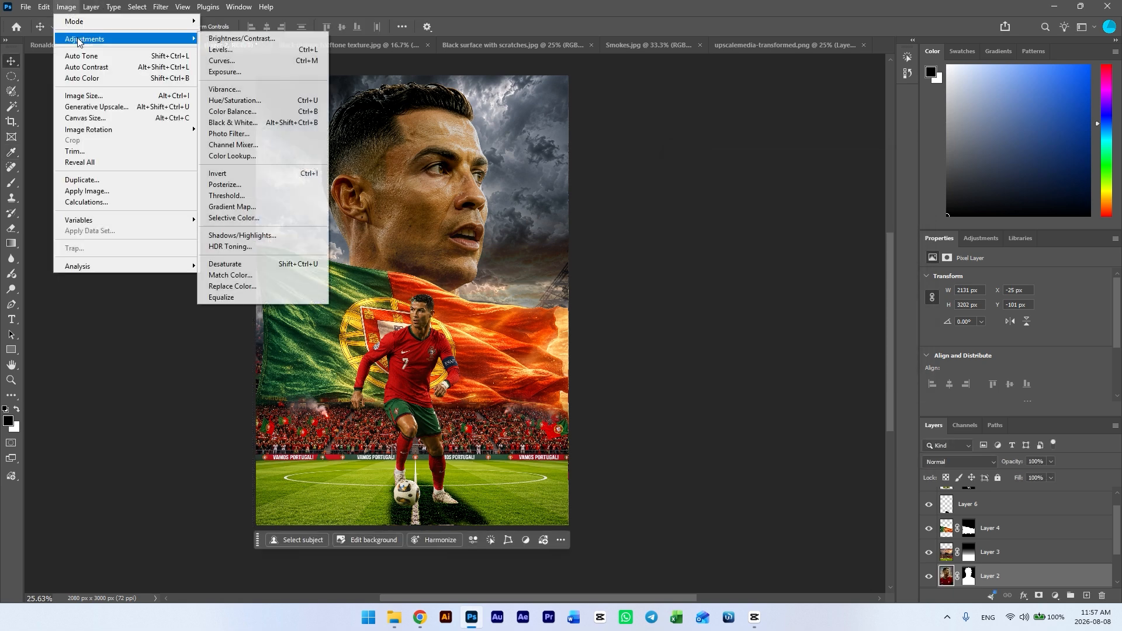
left_click(222, 60)
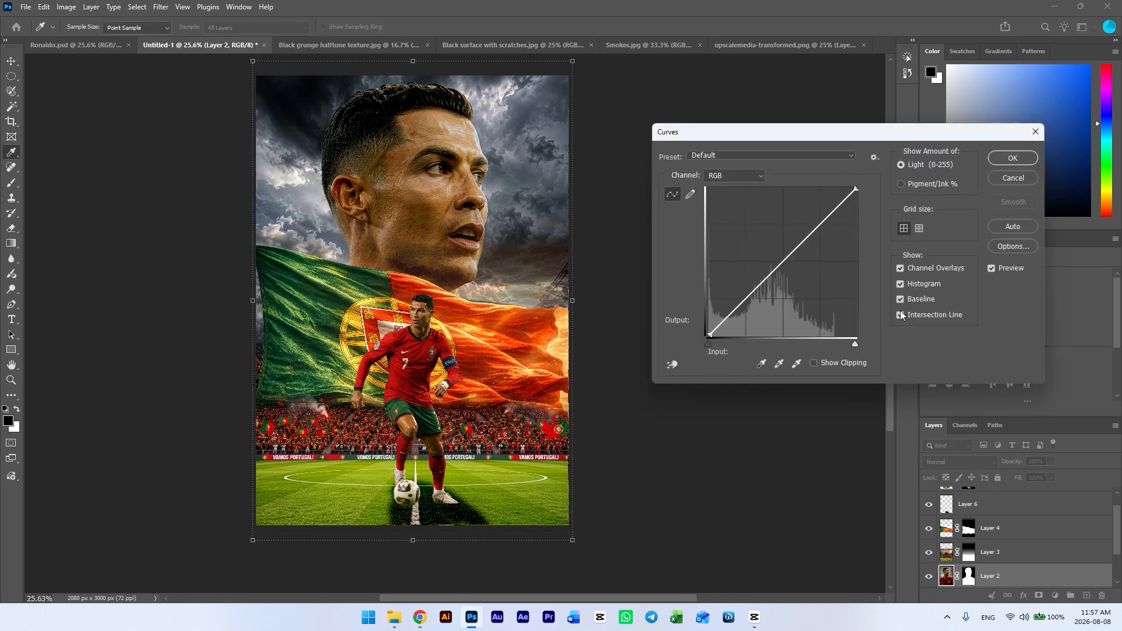
left_click_drag(791, 262, 780, 256)
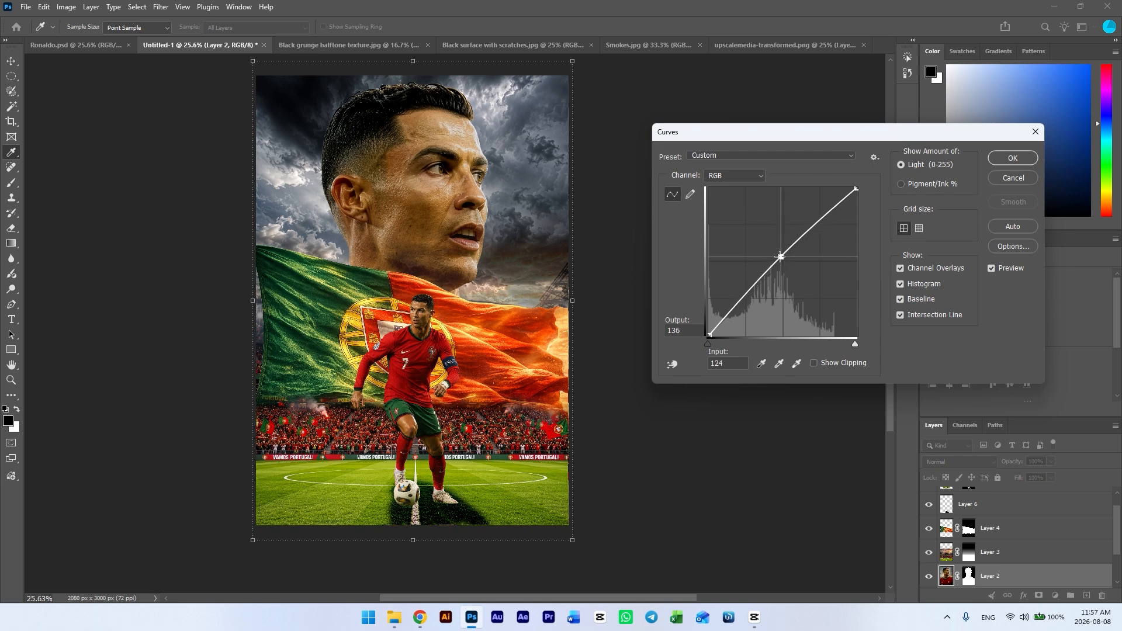
left_click(1001, 159)
key("v")
Apply the automatic tone, contrast and color corrections to the full-body player's layer.
left_click(68, 7)
left_click(72, 7)
left_click(402, 424)
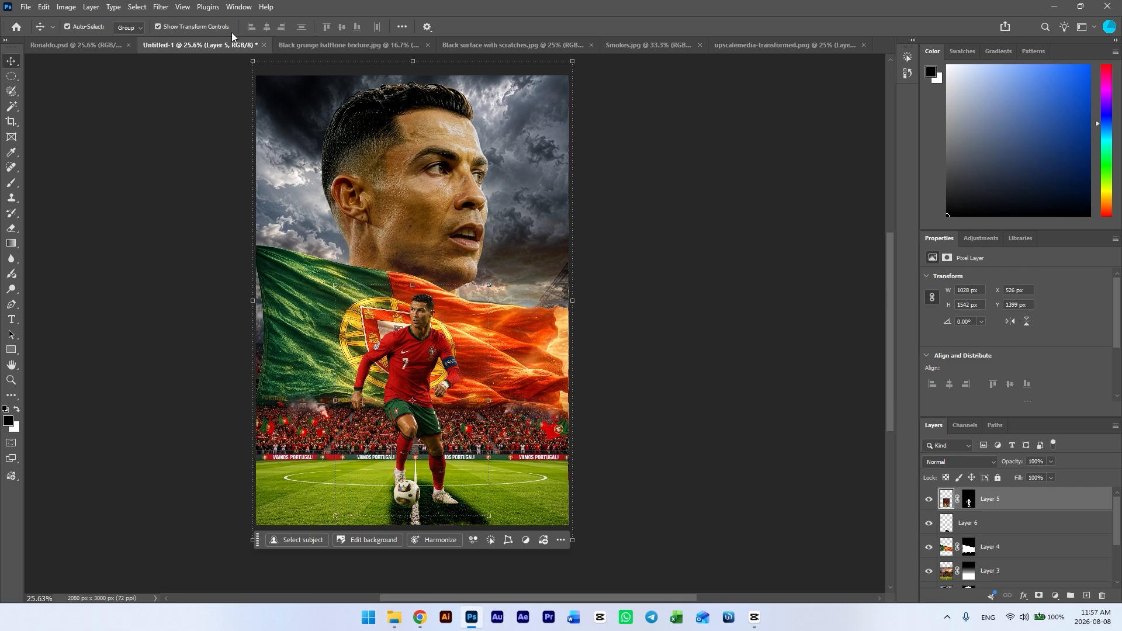
left_click(69, 7)
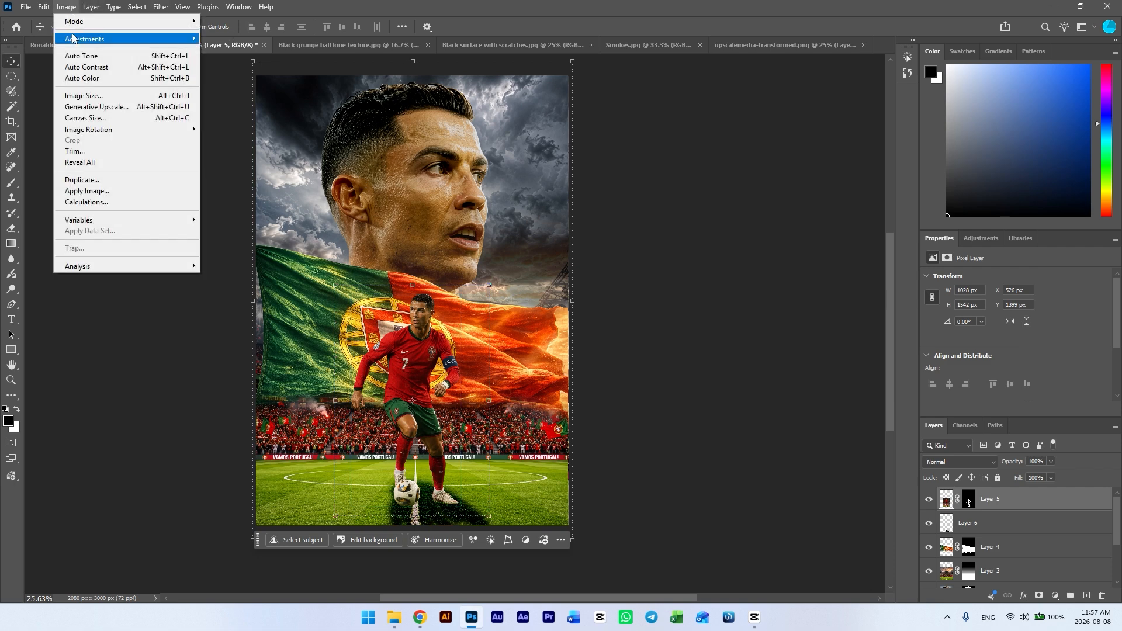
left_click(82, 78)
left_click(66, 7)
left_click(87, 63)
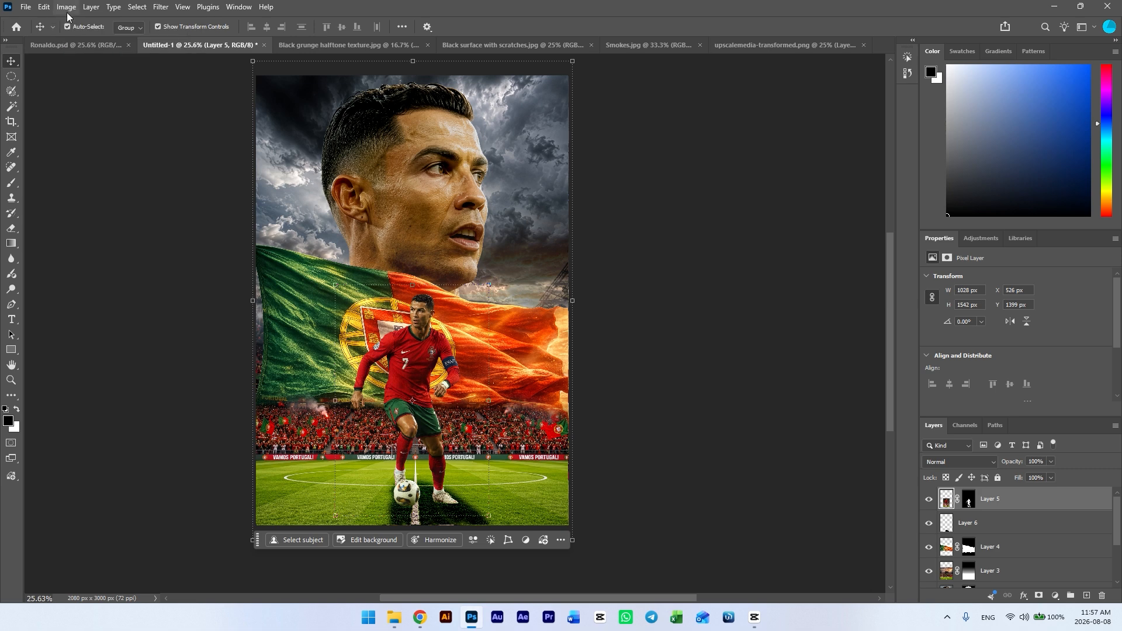
left_click(67, 7)
left_click(86, 67)
Brighten the full-body player with a Curves adjustment, raising the RGB curve at input 117 to output 144.
left_click(70, 7)
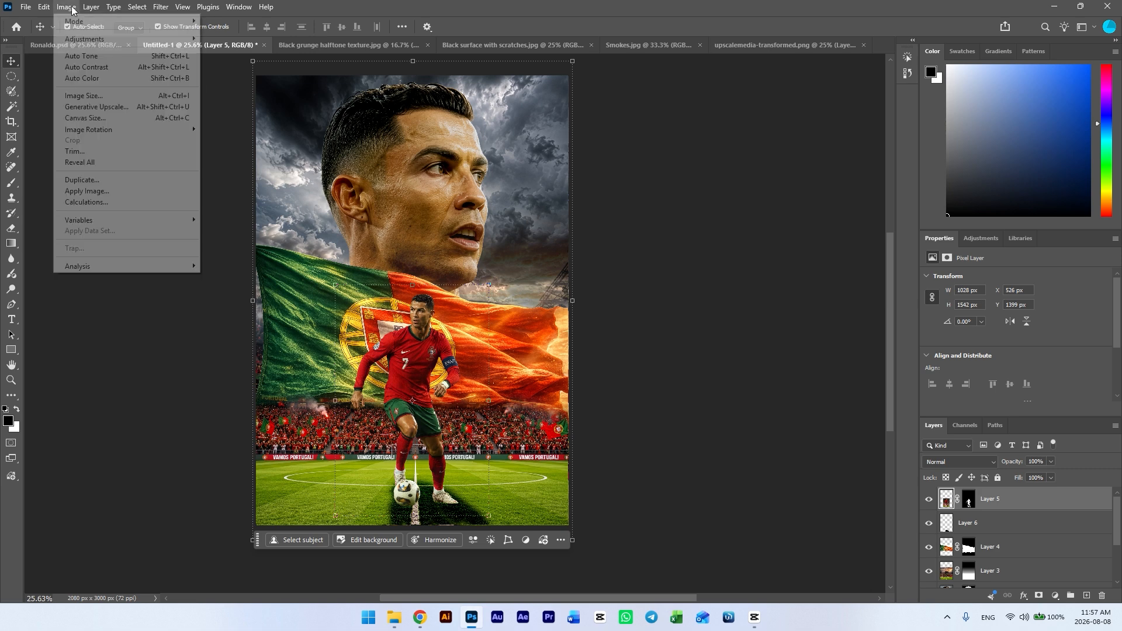
mouse_move(105, 39)
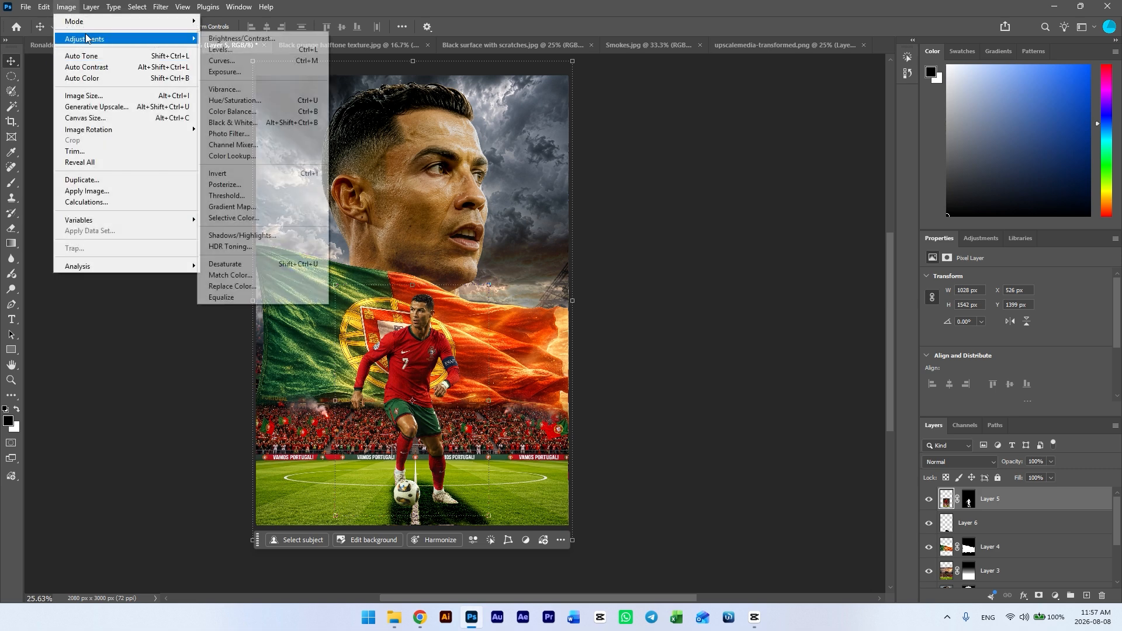
left_click(235, 59)
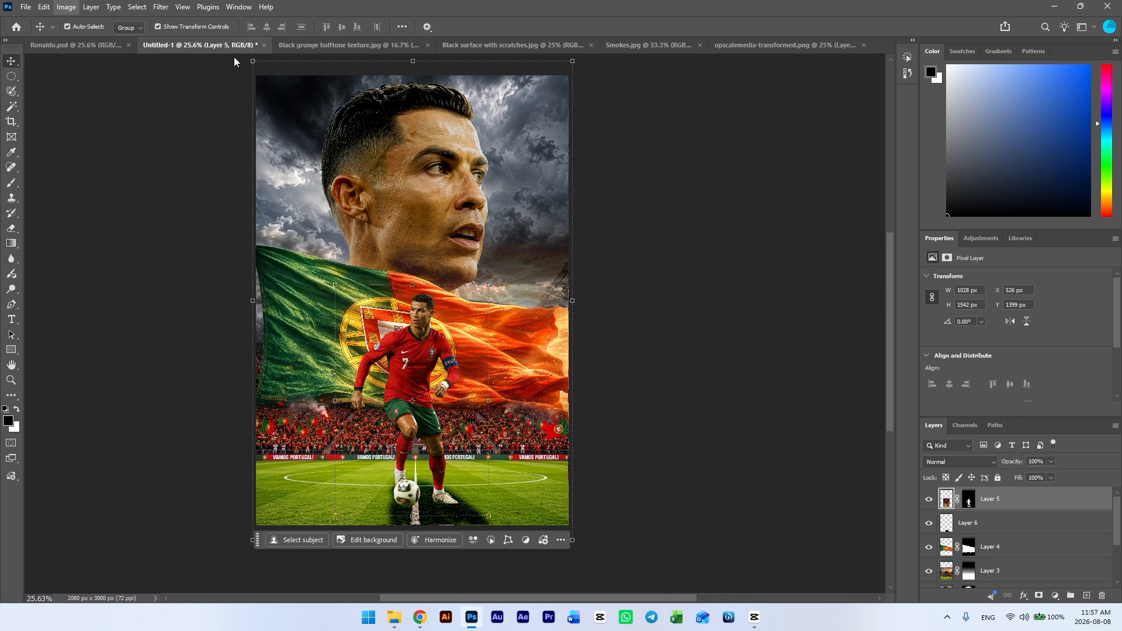
left_click_drag(789, 251, 776, 253)
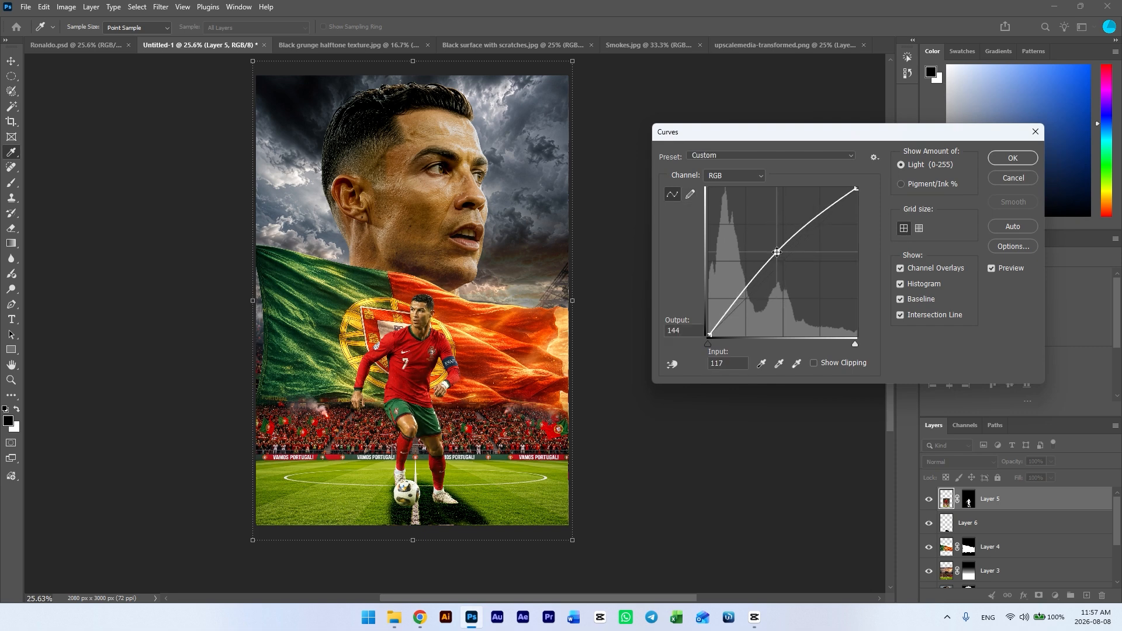
left_click(998, 162)
scroll(582, 176, "down", 2)
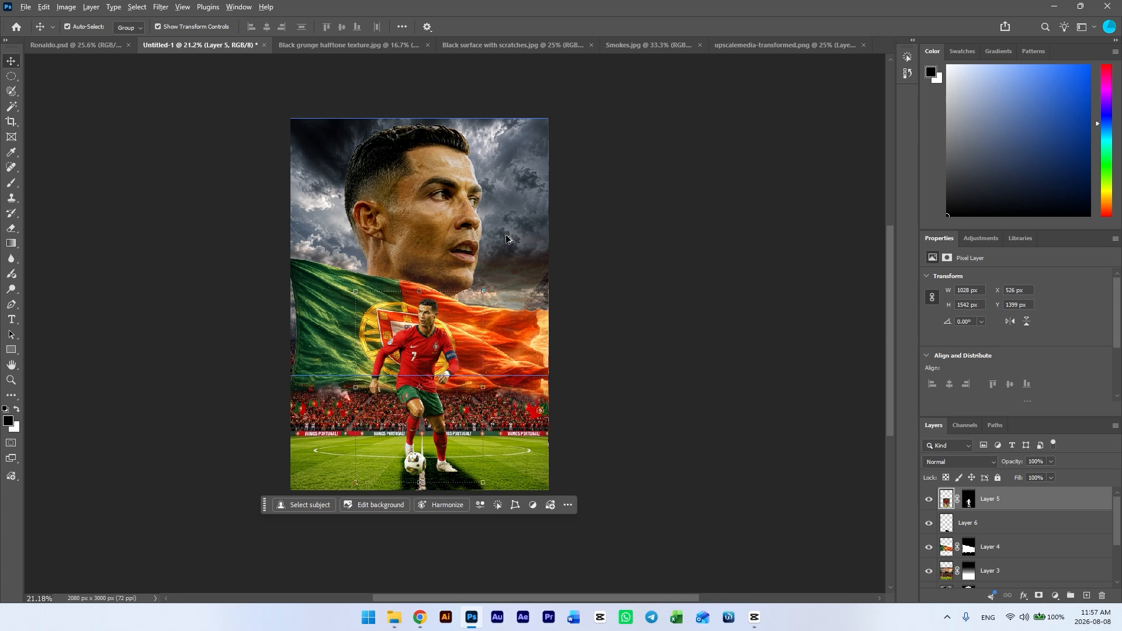
scroll(510, 239, "up", 3)
scroll(412, 144, "up", 1)
Check the finished Ronaldo.psd design and copy the smoke image from Smokes.jpg into Untitled-1.
left_click(85, 45)
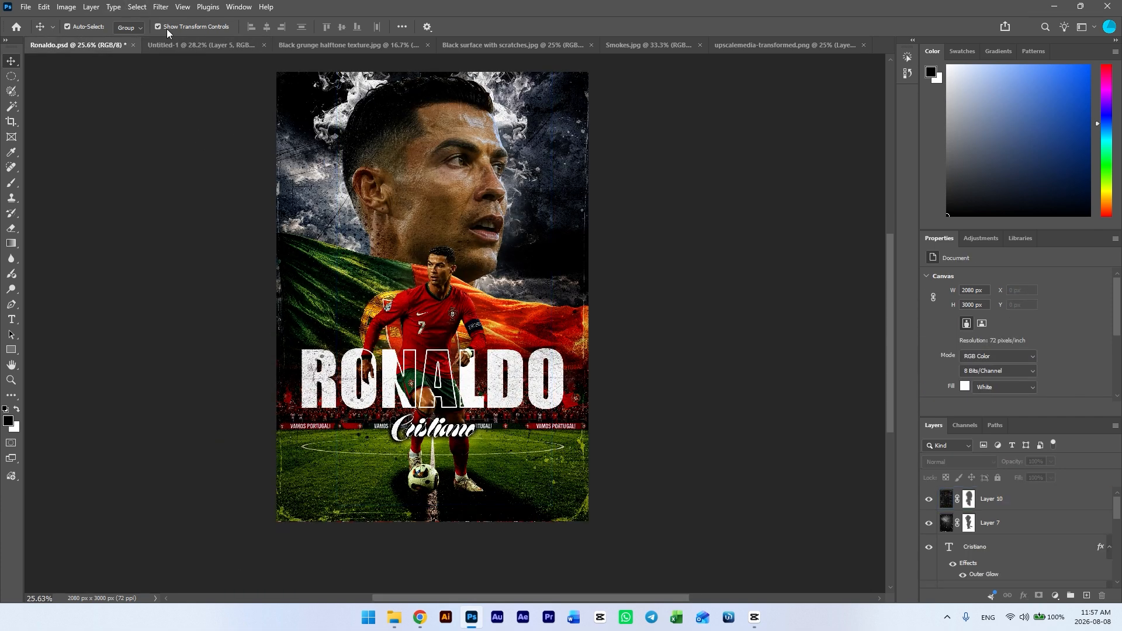
left_click(175, 45)
left_click(651, 45)
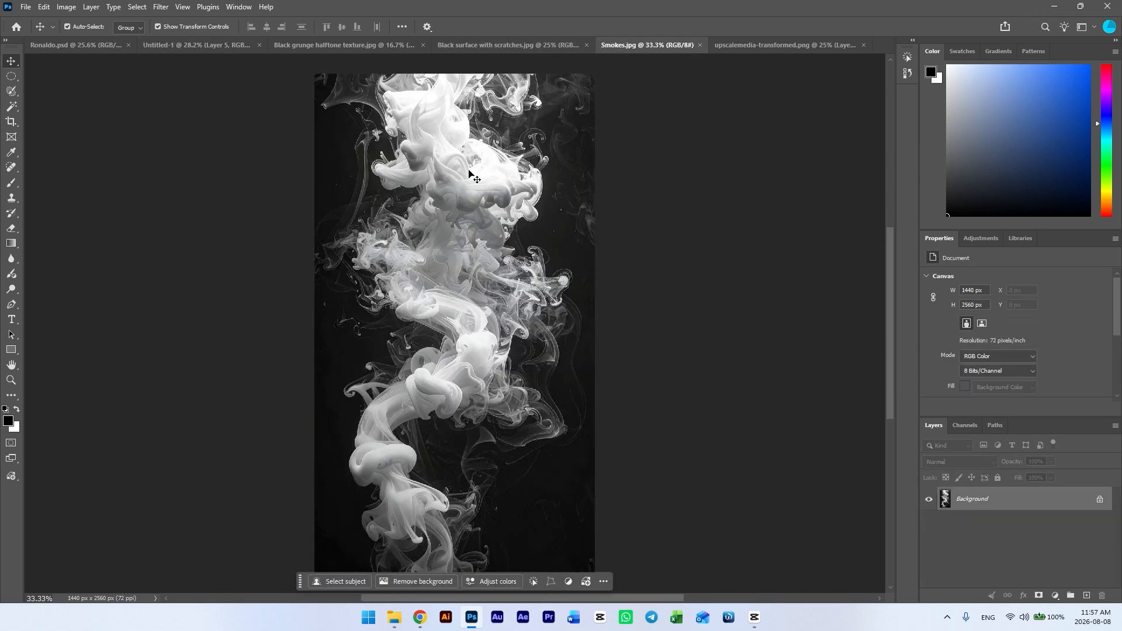
left_click_drag(188, 51, 249, 89)
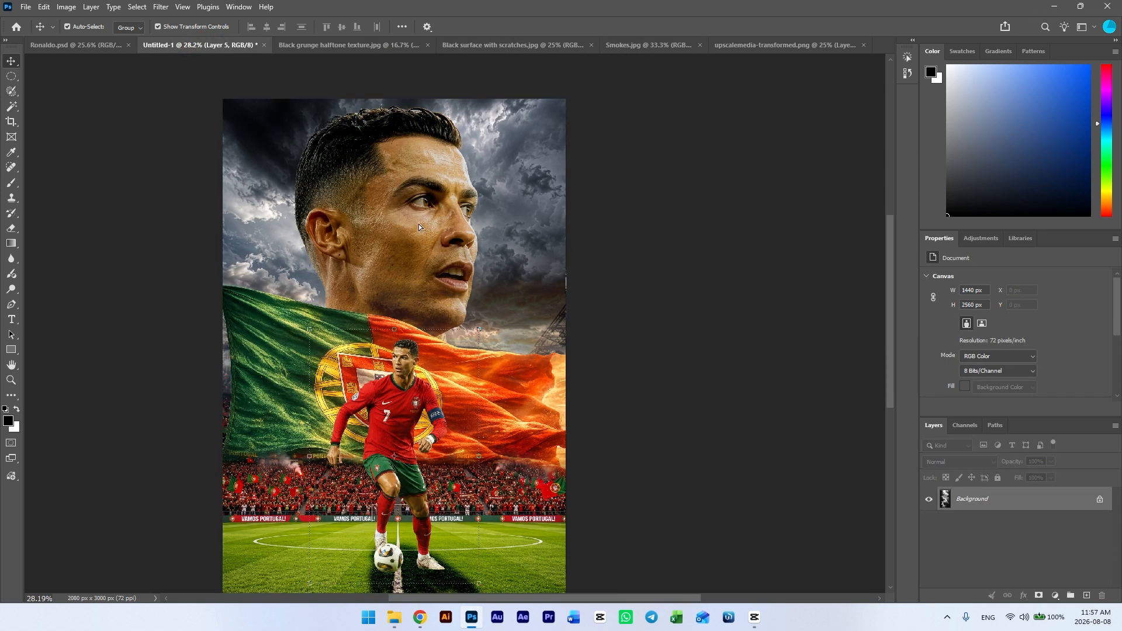
left_click_drag(419, 223, 421, 228)
Scale the smoke image to about 64.29% and place it over the portrait's face at the canvas's upper edge, centred about X 1428 px, Y 823 px.
key("ctrl+t")
left_click_drag(551, 84, 471, 166)
left_click_drag(391, 279, 421, 203)
left_click_drag(525, 101, 533, 80)
left_click_drag(470, 167, 470, 186)
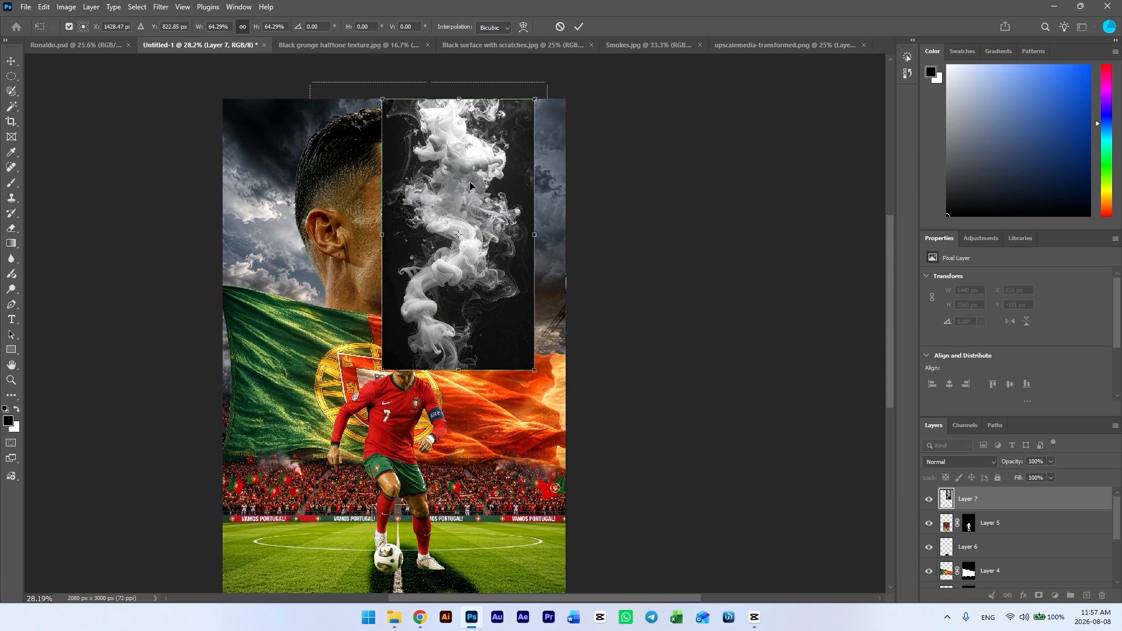
key("Return")
Move the smoke layer between the portrait and sky layers and set its blend mode to Lighter Color.
left_click_drag(1010, 505, 1012, 539)
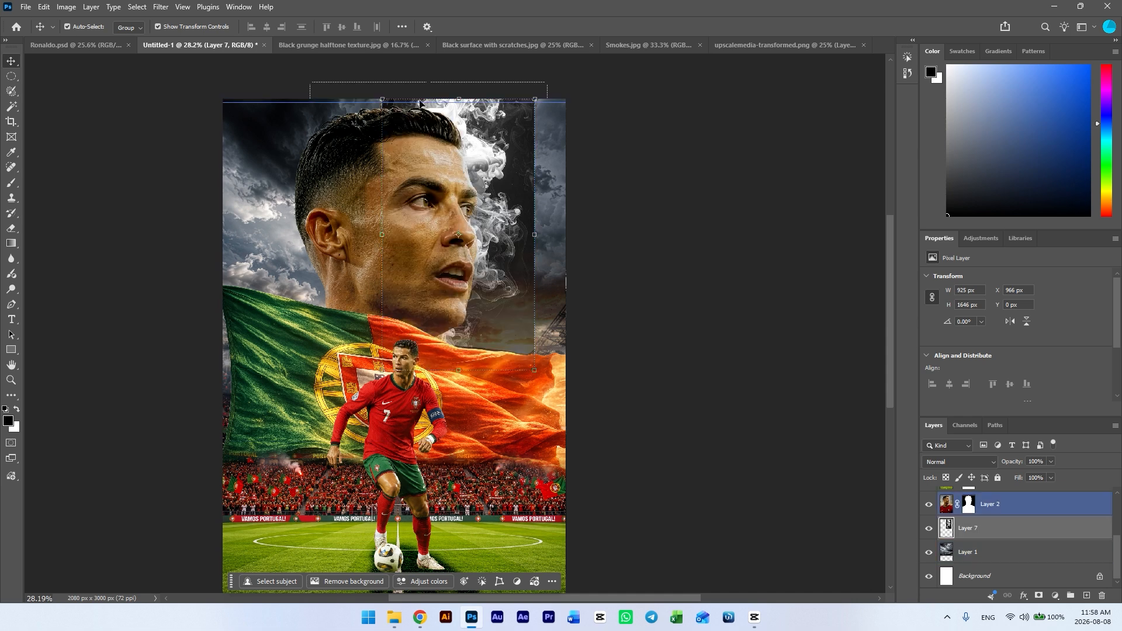
left_click(986, 463)
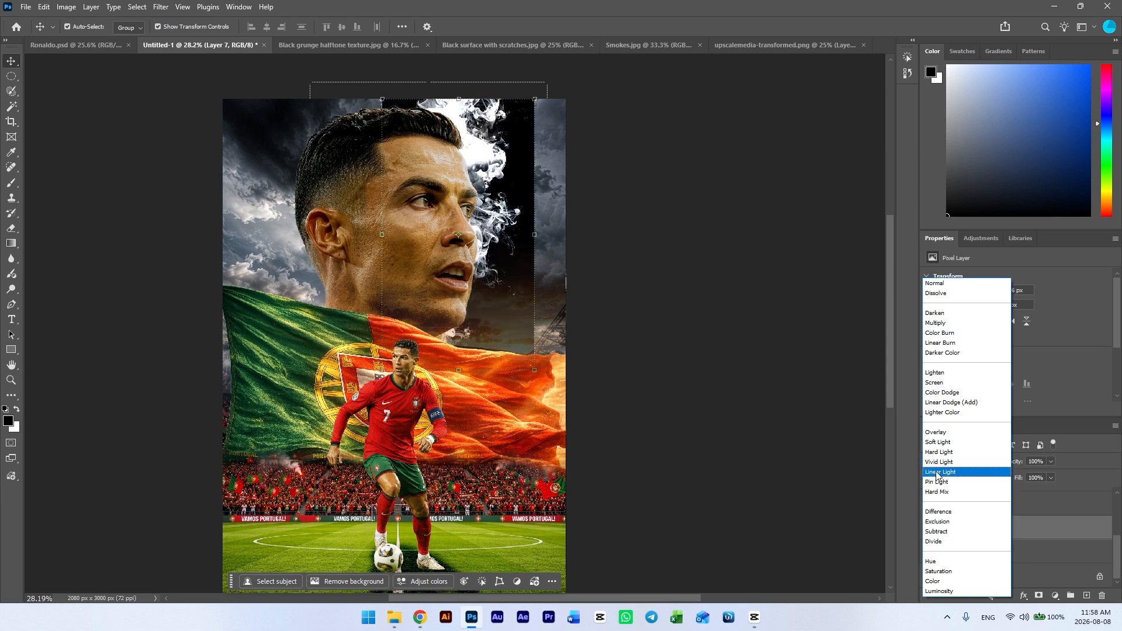
left_click(942, 412)
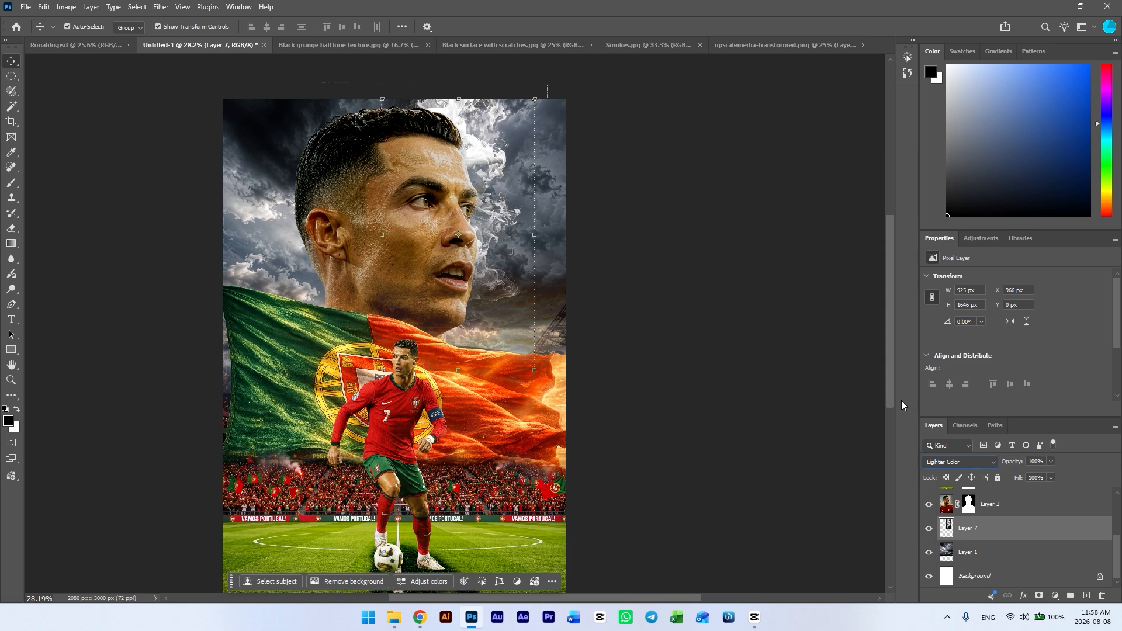
left_click(737, 332)
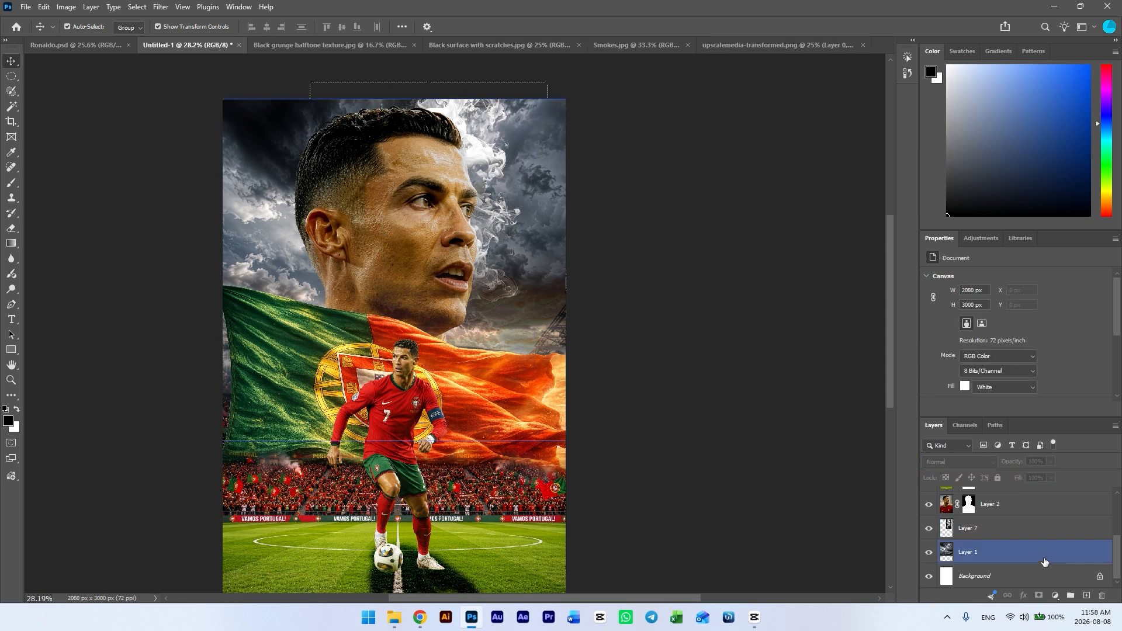
Duplicate the smoke layer, flip the copy horizontally and place it behind the head, centred about X 503.5 px, Y 823 px.
left_click(1002, 530)
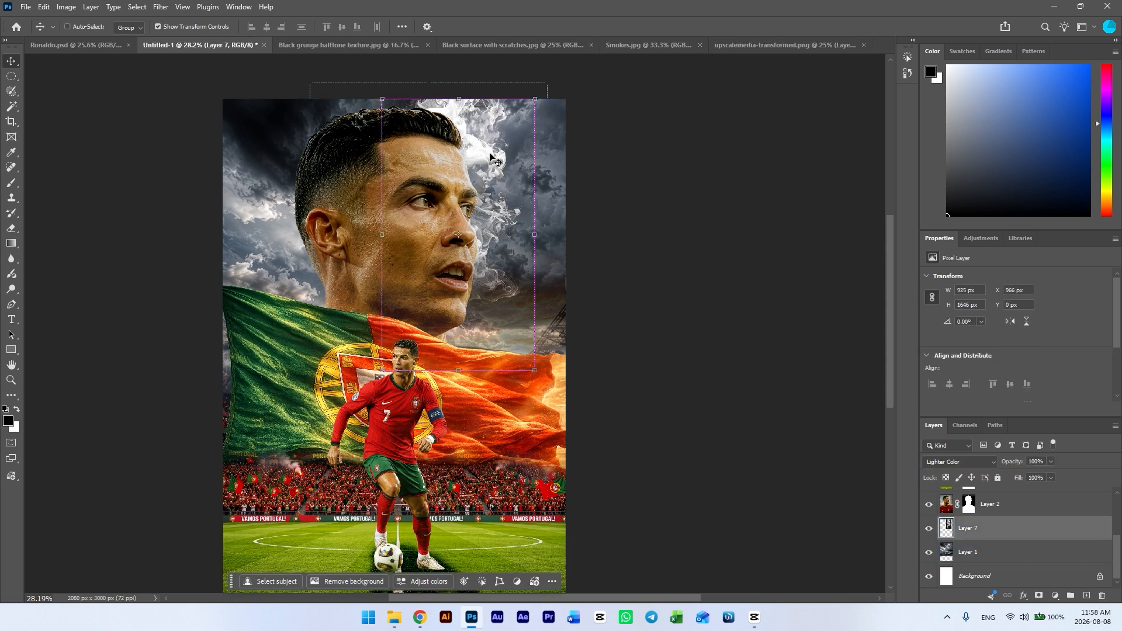
right_click(479, 138)
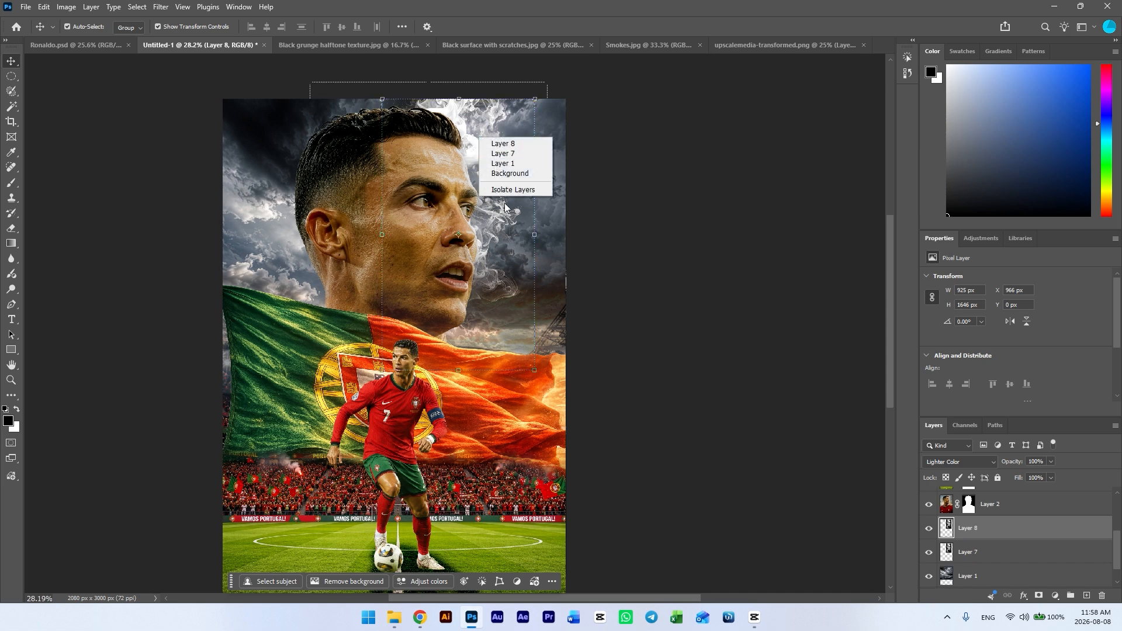
key("Escape")
key("ctrl+t")
right_click(476, 141)
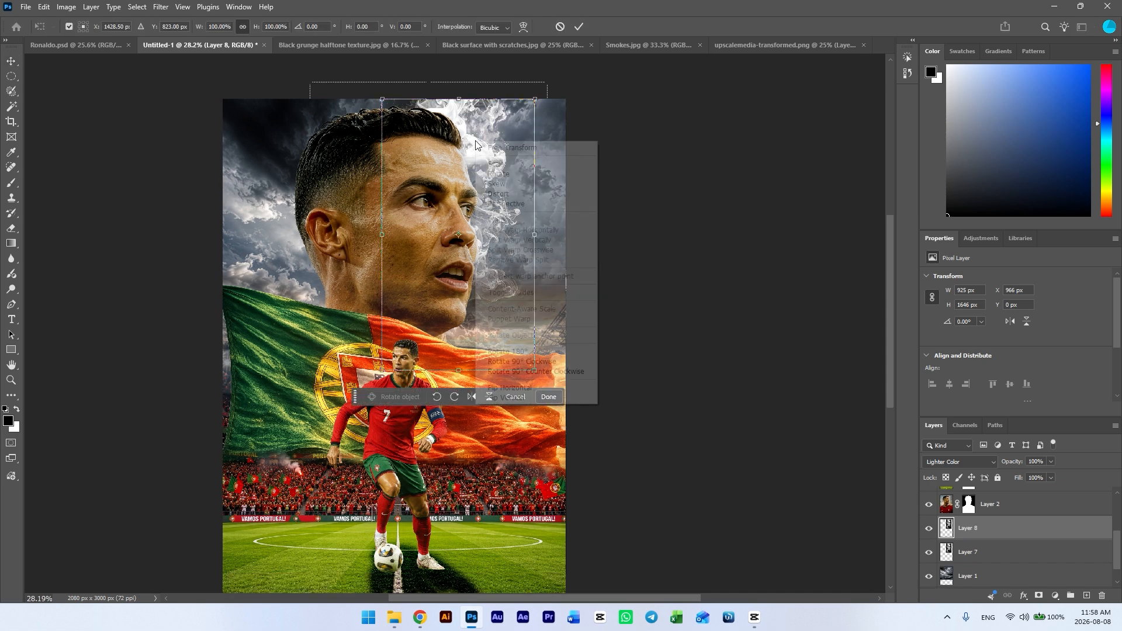
left_click(510, 388)
left_click_drag(476, 138, 314, 127)
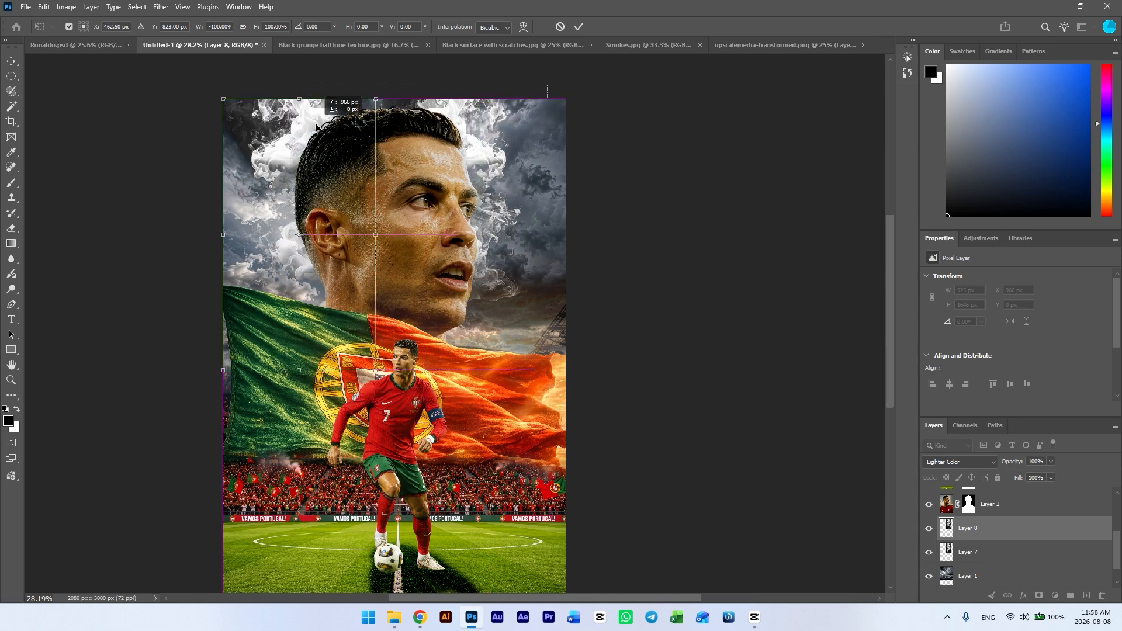
key("Return")
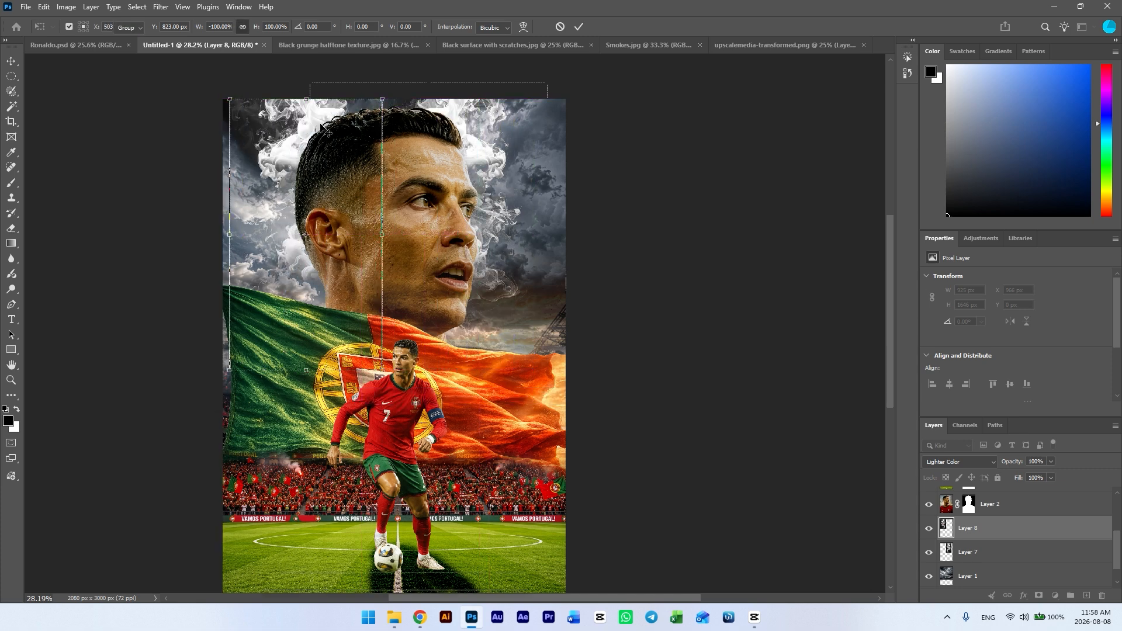
left_click(446, 124)
Apply Levels to the flipped smoke copy with input levels 47, 0.85 and 255.
left_click(1020, 546)
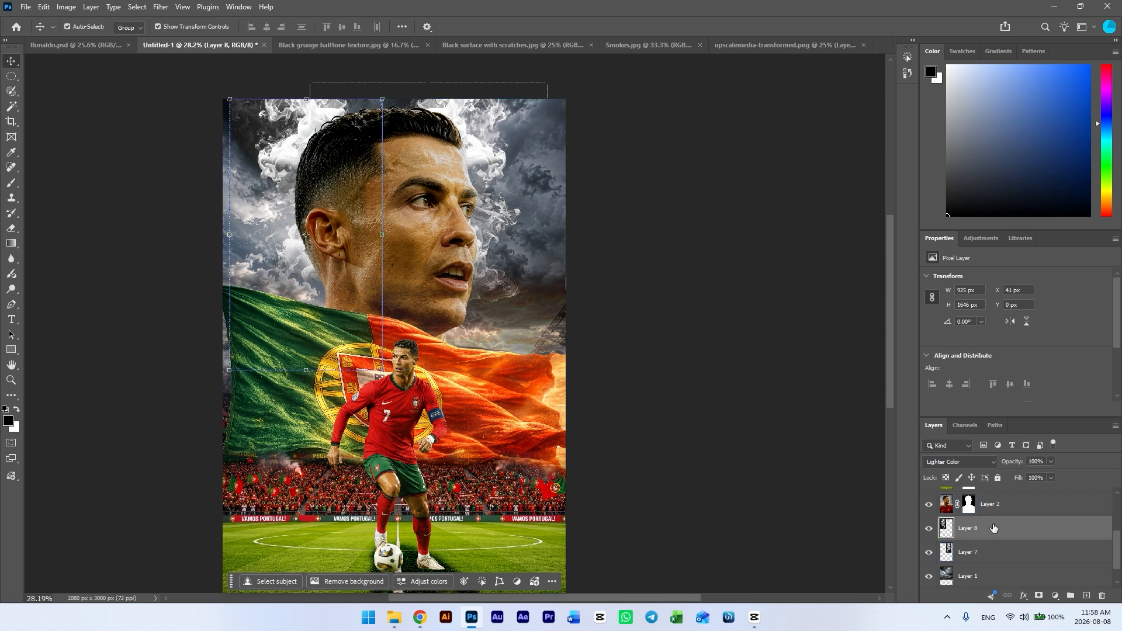
left_click(66, 7)
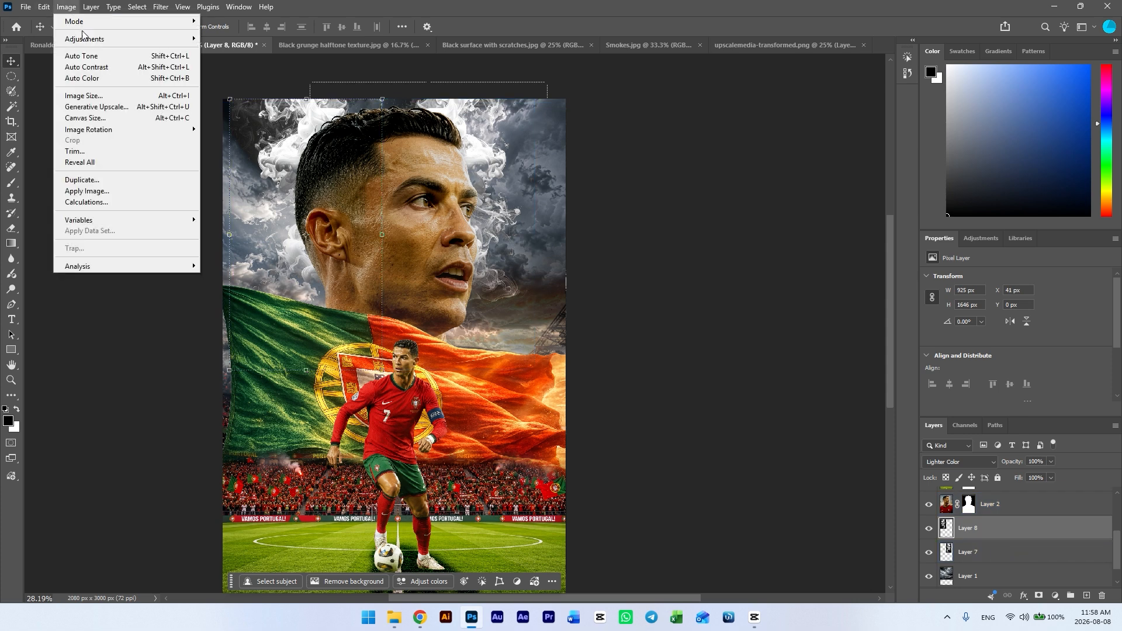
mouse_move(85, 38)
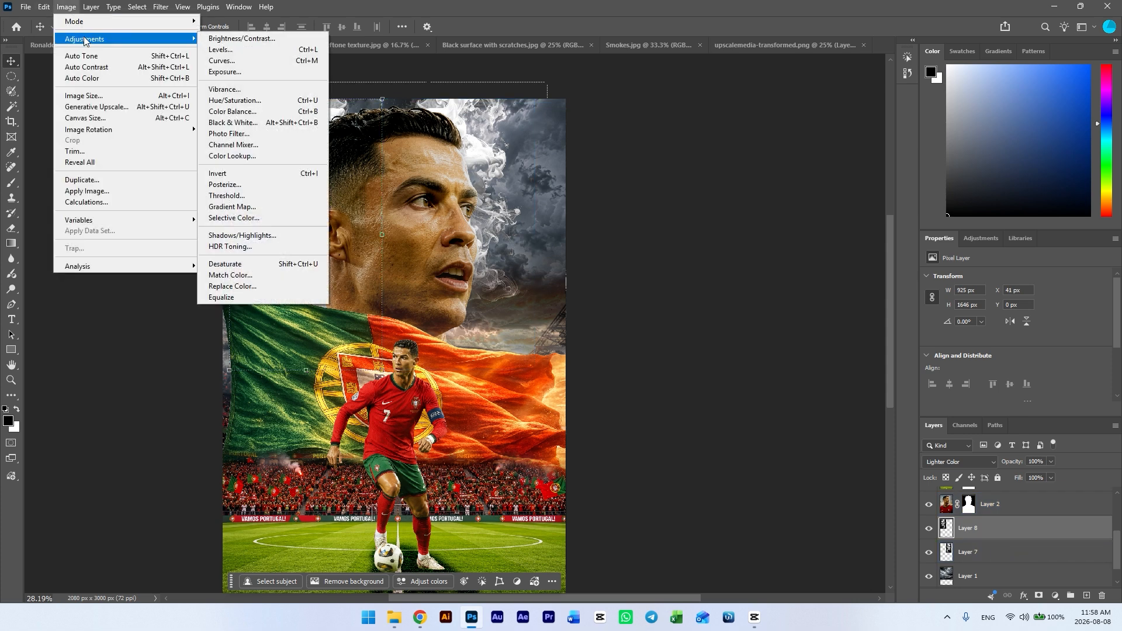
left_click(231, 49)
left_click_drag(692, 285, 783, 285)
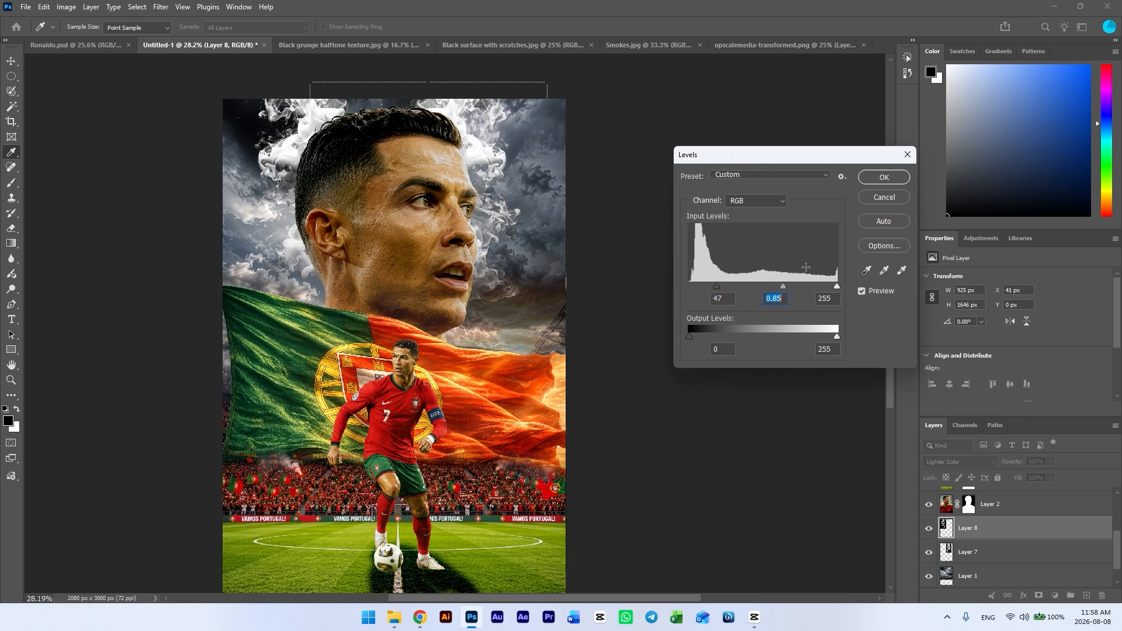
left_click(888, 176)
key("v")
Replace the unadjusted smoke with a horizontally flipped duplicate of the adjusted one, placed in front of the face around X 1523 px, Y 823 px.
left_click(980, 555)
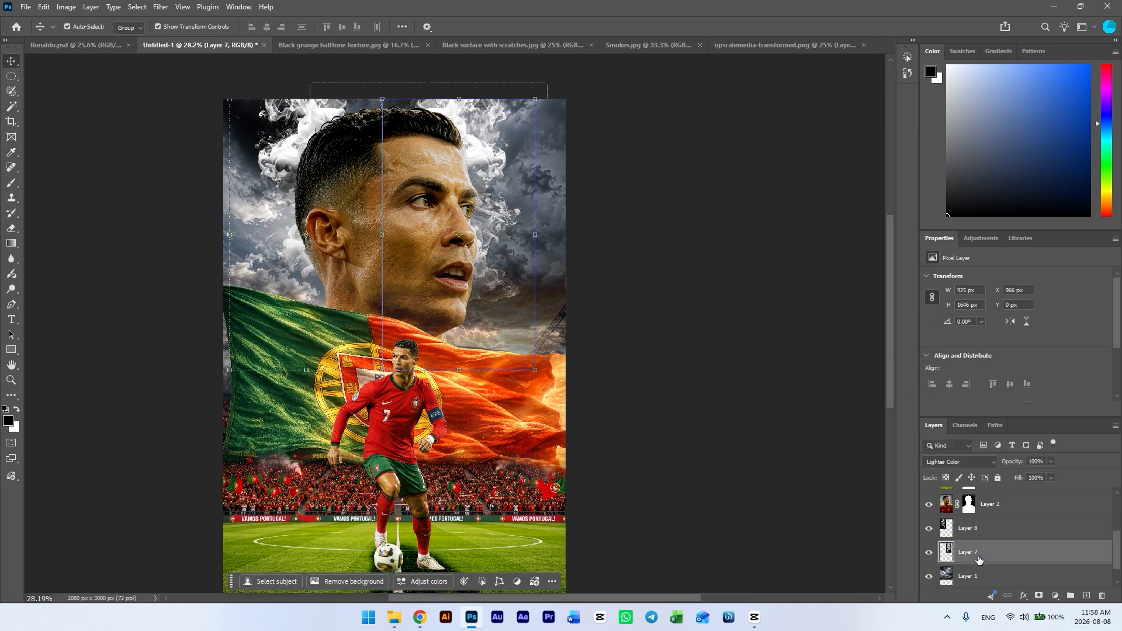
key("Delete")
left_click(269, 134)
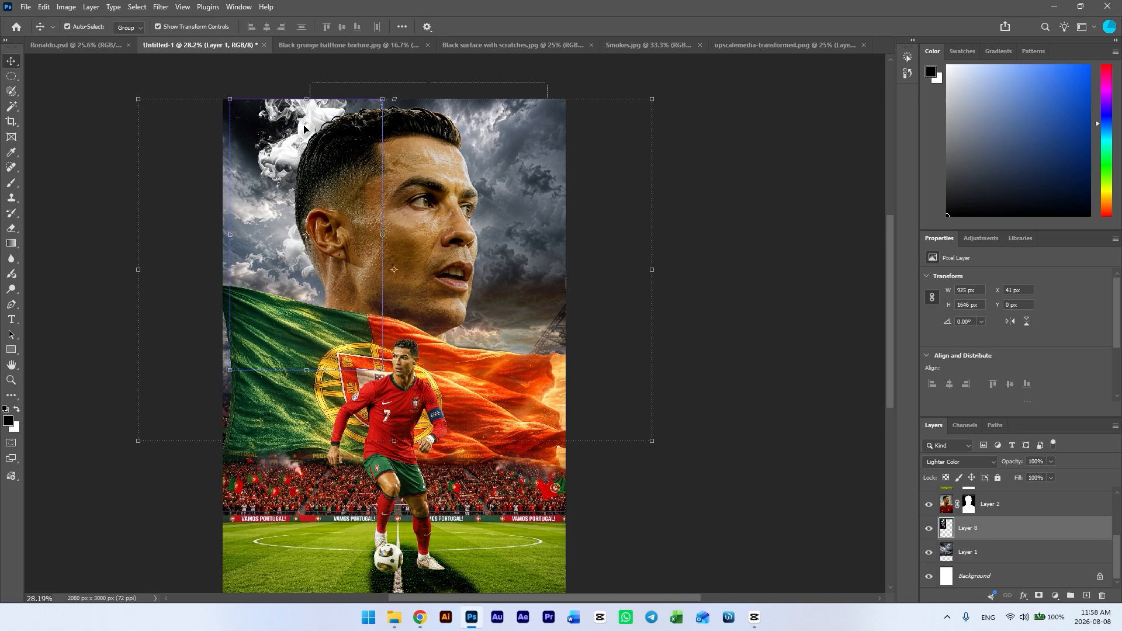
key("ctrl+j")
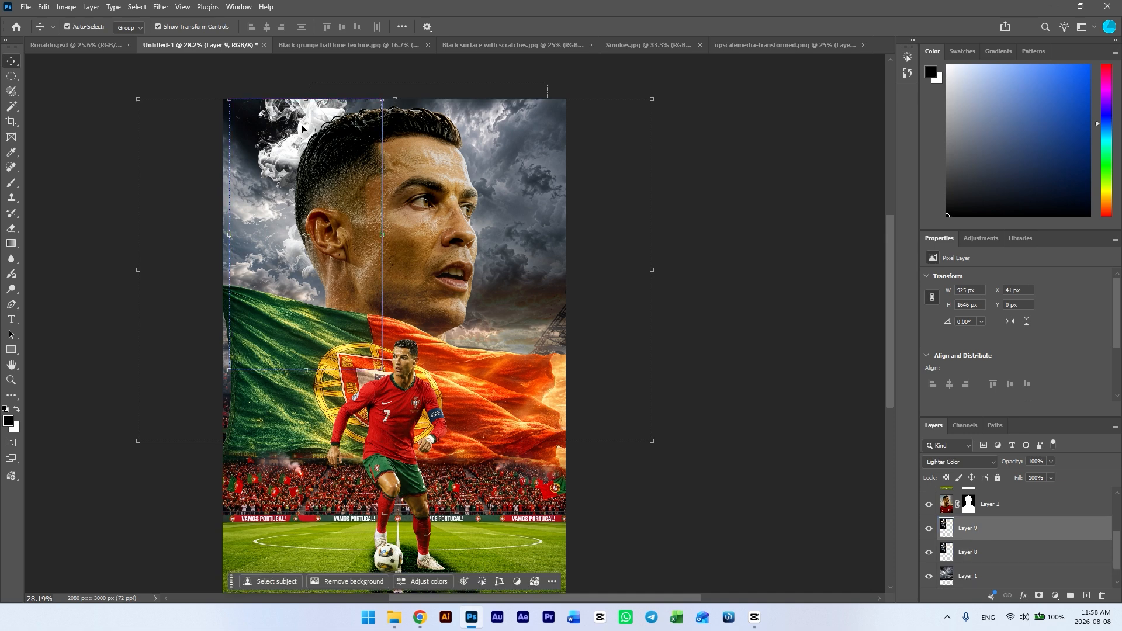
key("ctrl+t")
right_click(302, 129)
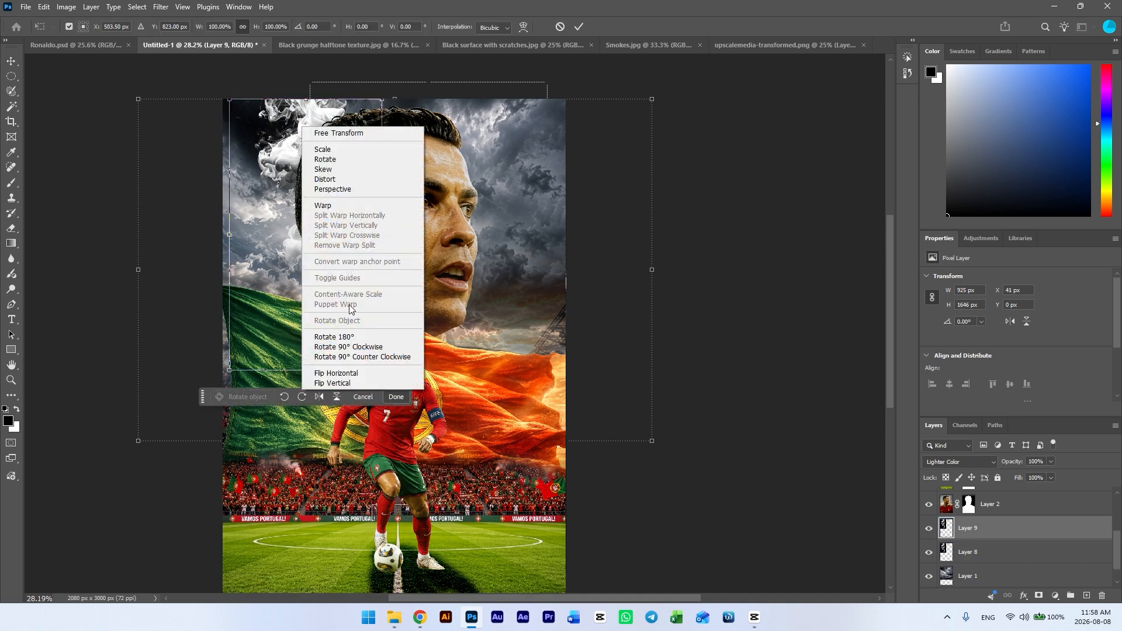
left_click(350, 374)
left_click_drag(298, 130, 467, 129)
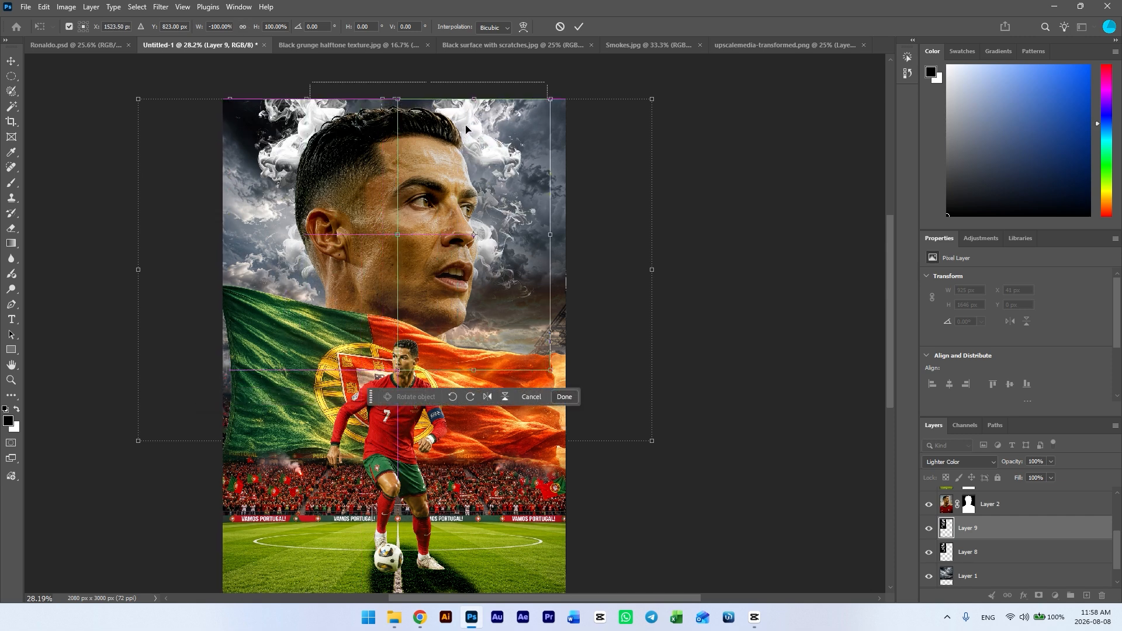
key("Return")
scroll(493, 172, "down", 2)
left_click_drag(492, 153, 453, 195)
left_click(273, 171)
scroll(354, 181, "down", 2)
scroll(402, 194, "up", 2)
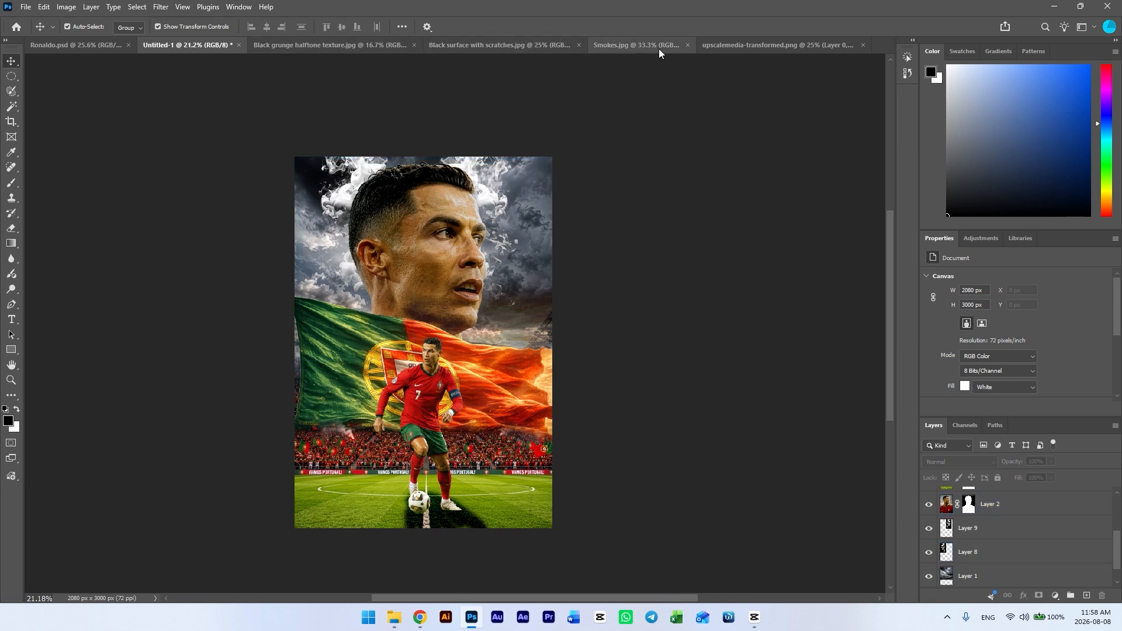
Close Smokes.jpg and upscalemedia-transformed.png without saving changes.
left_click(678, 47)
left_click(687, 46)
left_click(780, 47)
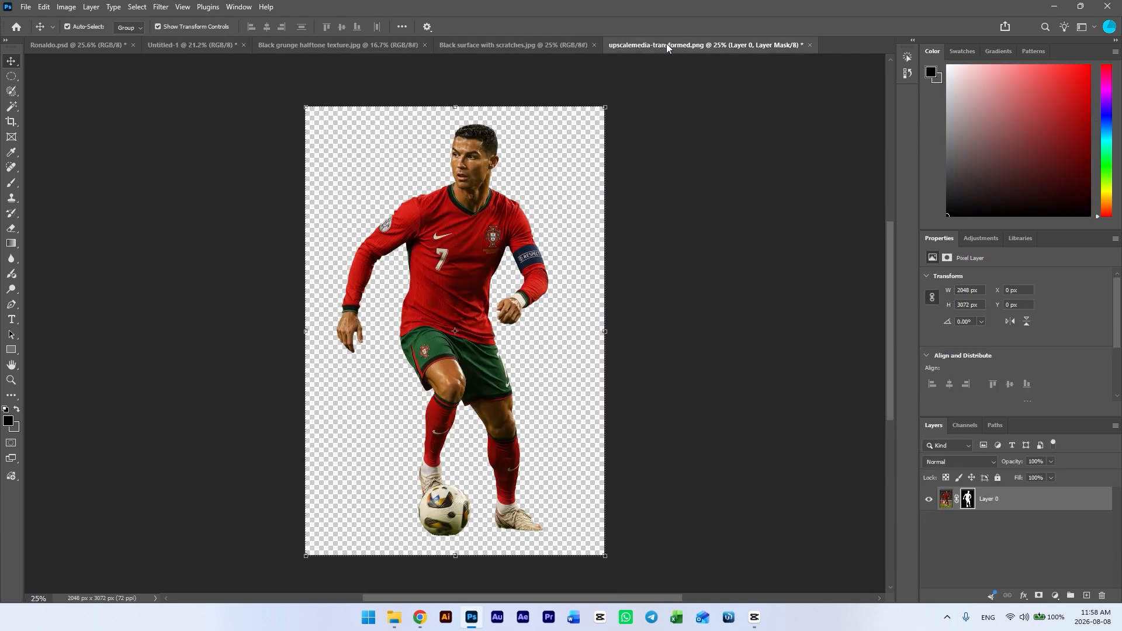
left_click(810, 45)
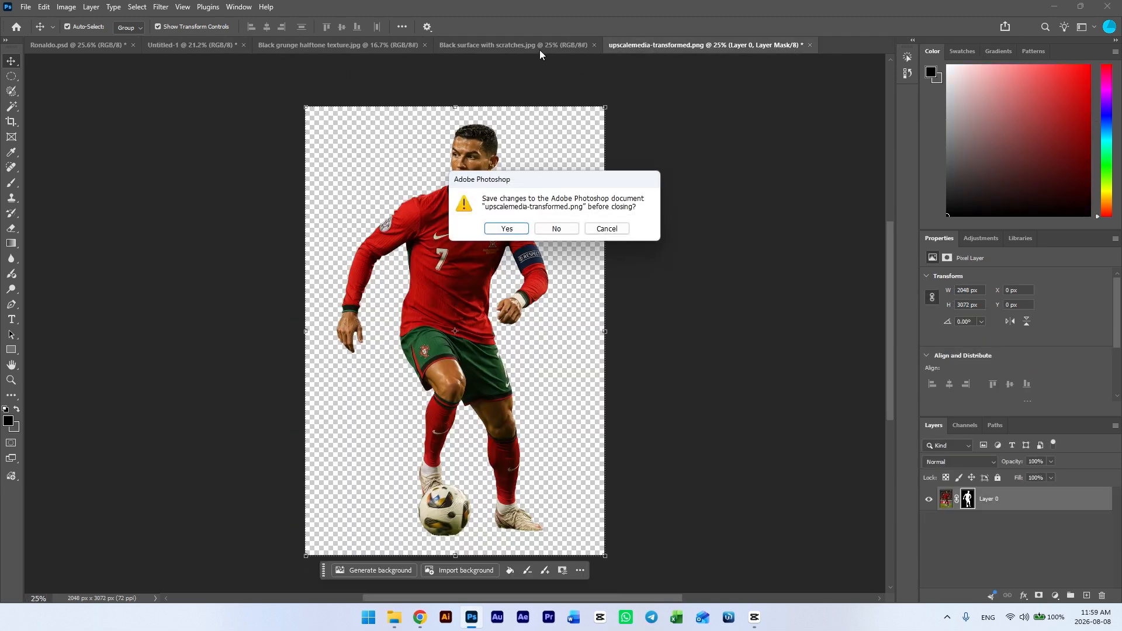
left_click(555, 229)
Copy the image from Black grunge halftone texture.jpg into Untitled-1 as the uppermost layer.
left_click(499, 45)
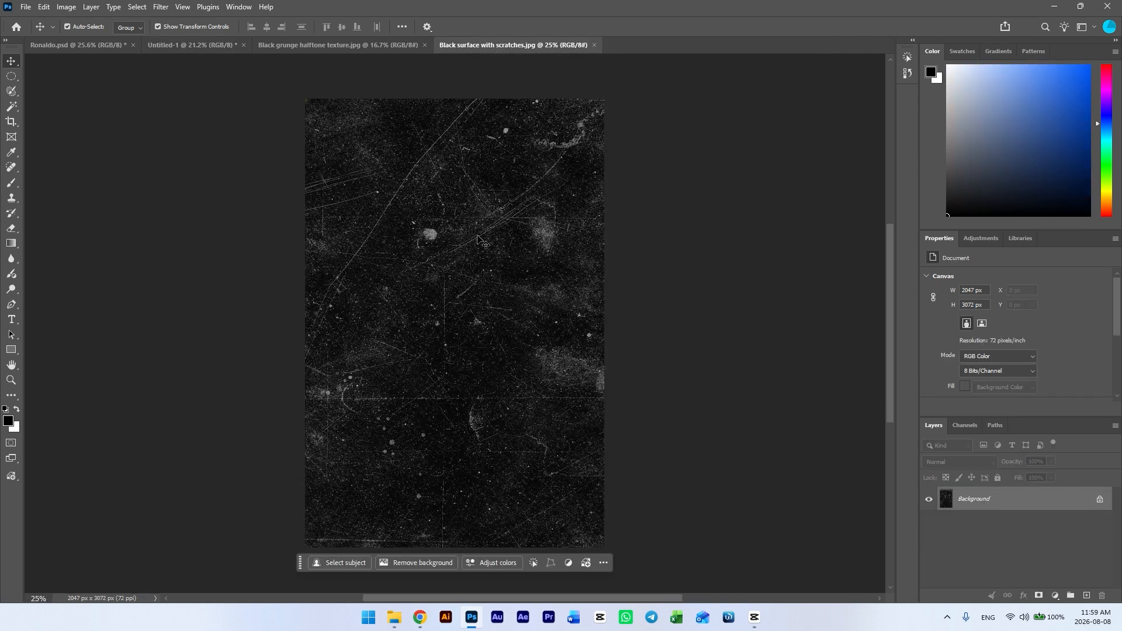
left_click(371, 52)
left_click_drag(443, 219, 383, 316)
left_click_drag(362, 248, 401, 291)
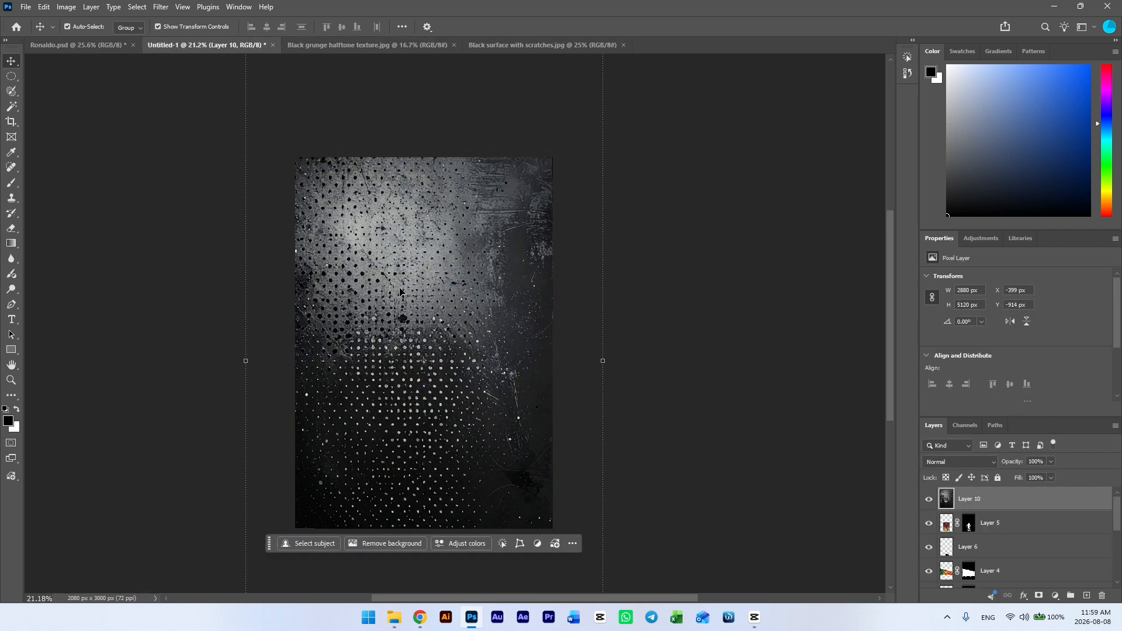
Scale and stretch the grunge halftone texture to fill the canvas exactly at 2080 x 3000 px.
scroll(407, 263, "down", 2)
left_click_drag(531, 123, 470, 220)
scroll(407, 348, "up", 1)
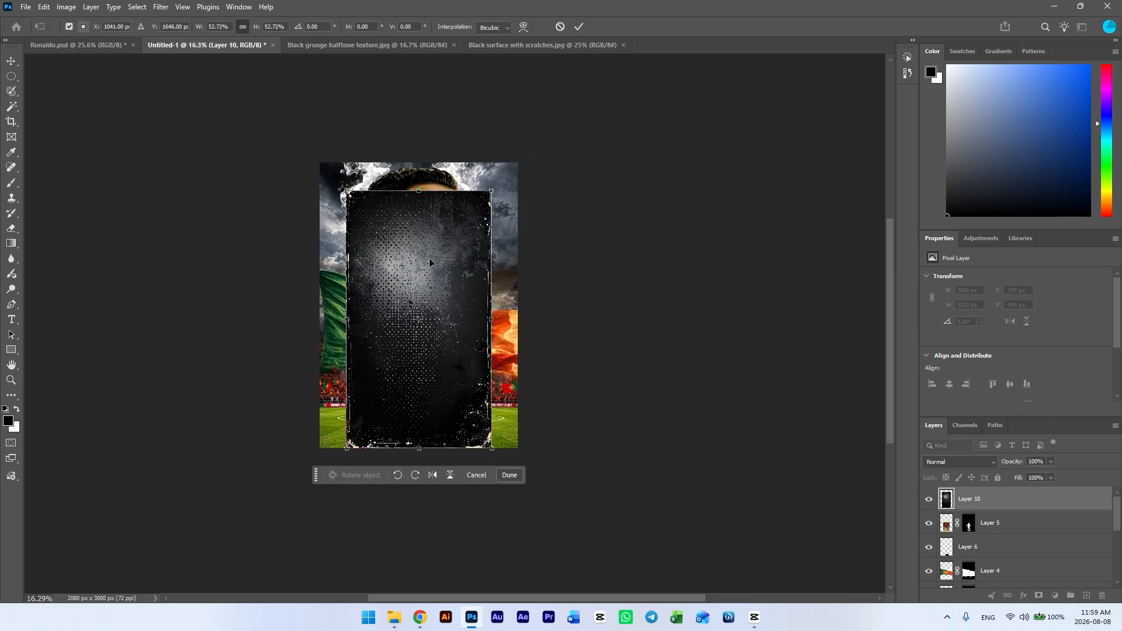
left_click_drag(430, 208, 429, 180)
left_click_drag(419, 422, 422, 446)
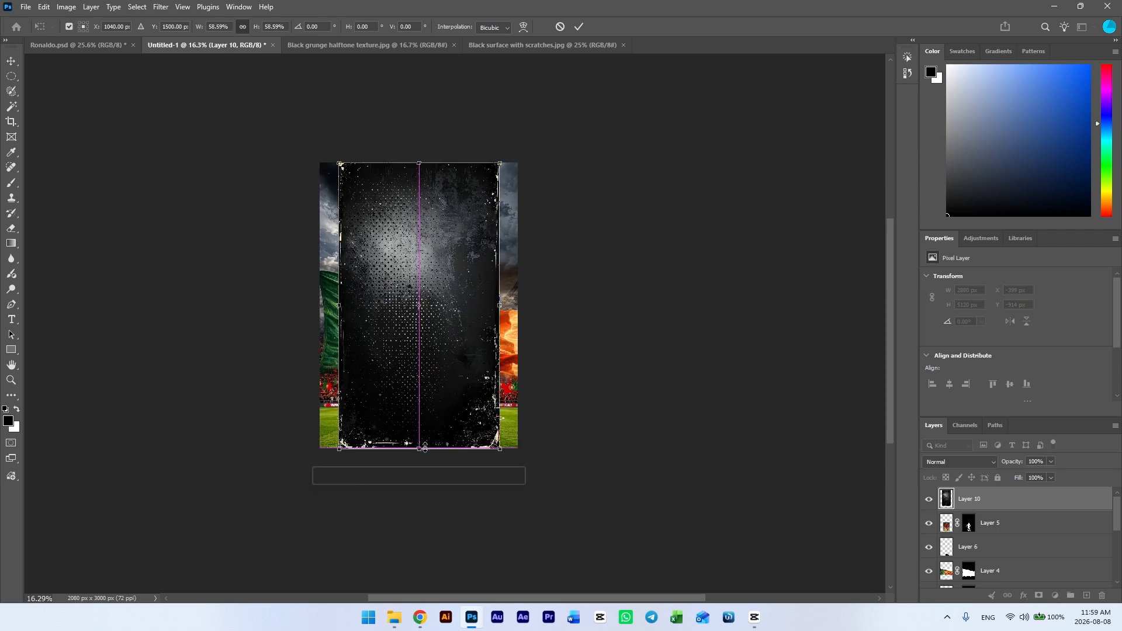
left_click_drag(501, 306, 520, 306)
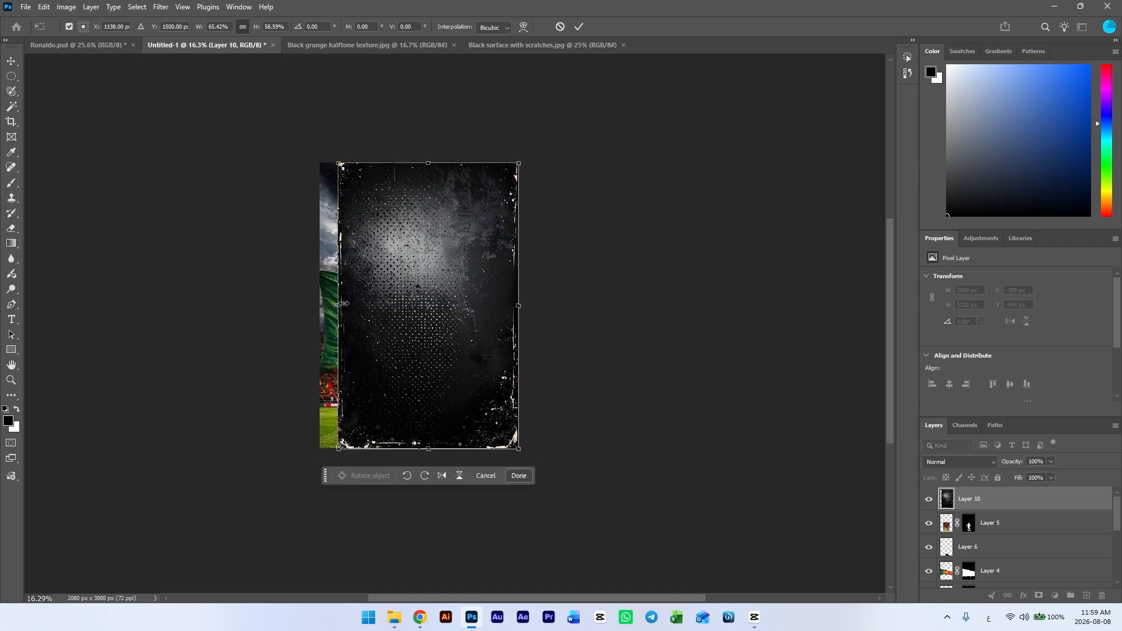
left_click_drag(341, 308, 320, 310)
key("Return")
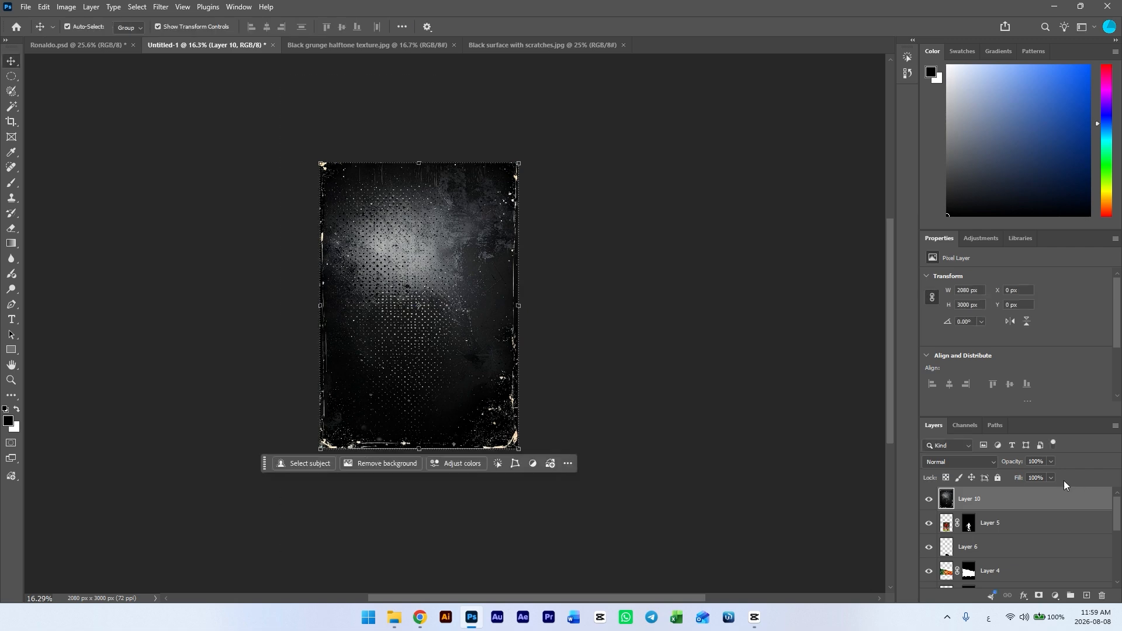
Set the grunge halftone texture's blend mode to Soft Light.
left_click(959, 462)
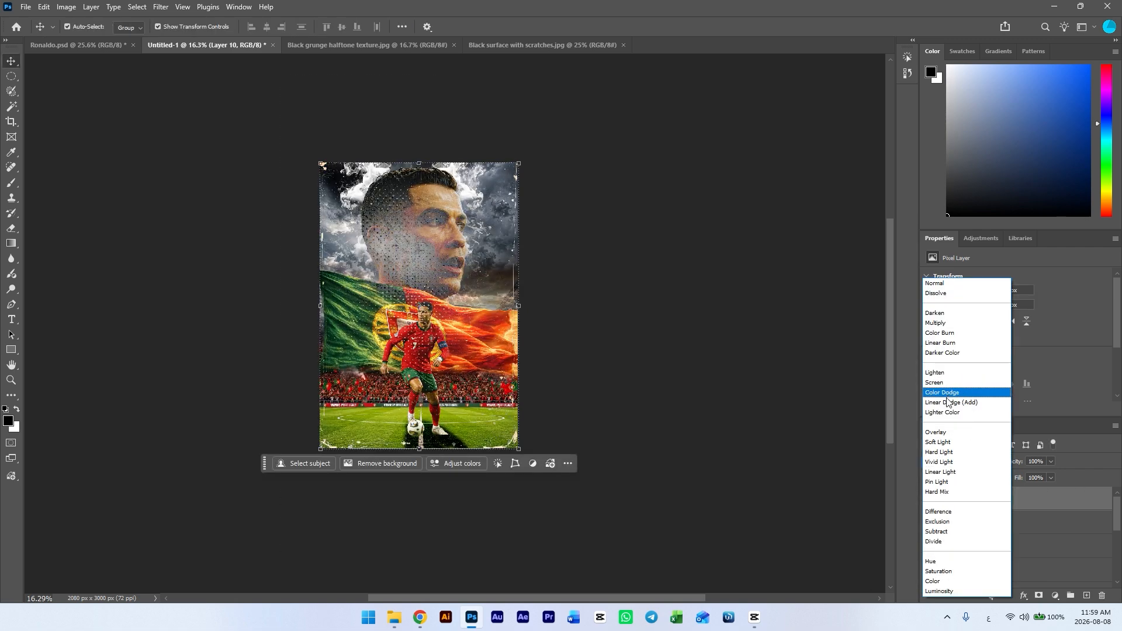
left_click(945, 446)
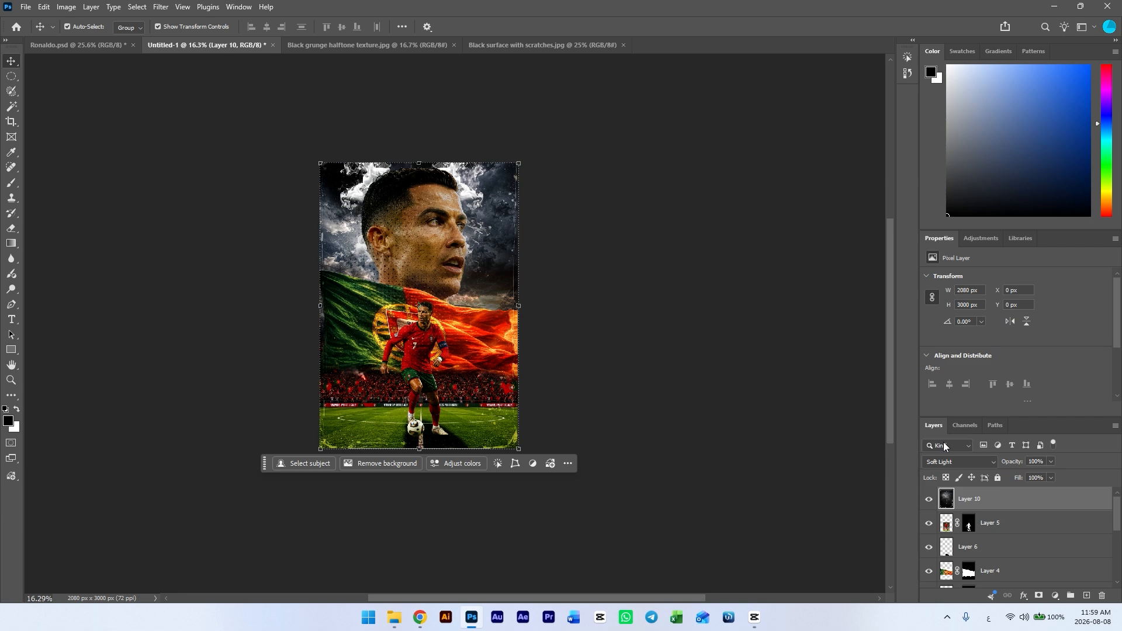
left_click(631, 277)
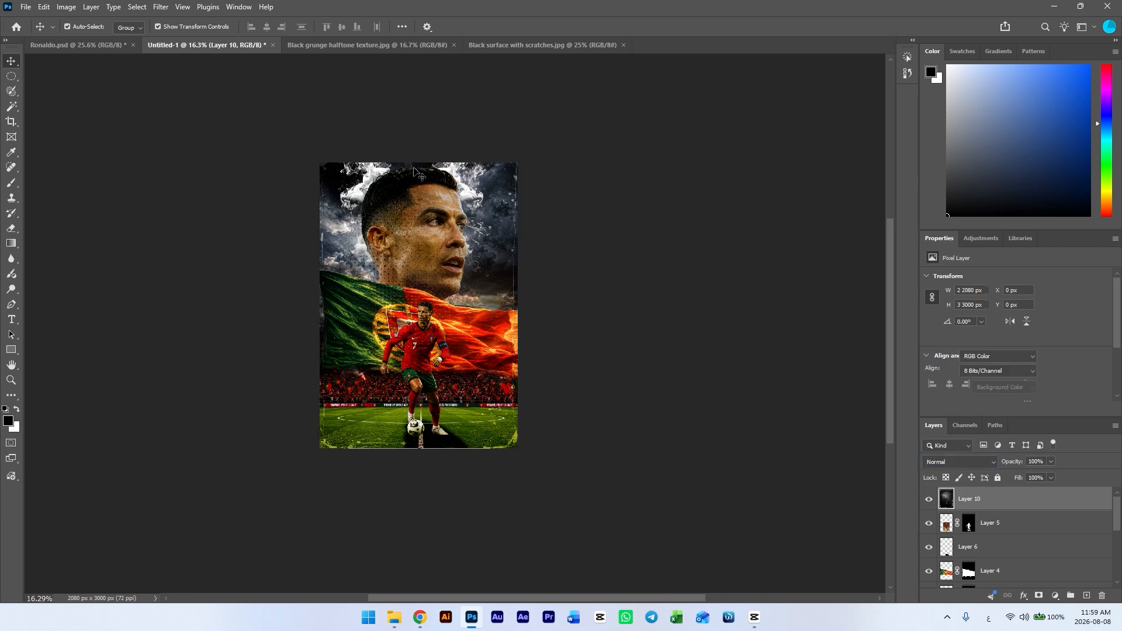
scroll(441, 312, "up", 4)
Add a layer mask to the halftone texture and erase the texture over the portrait's face and the full-body player.
left_click(1017, 499)
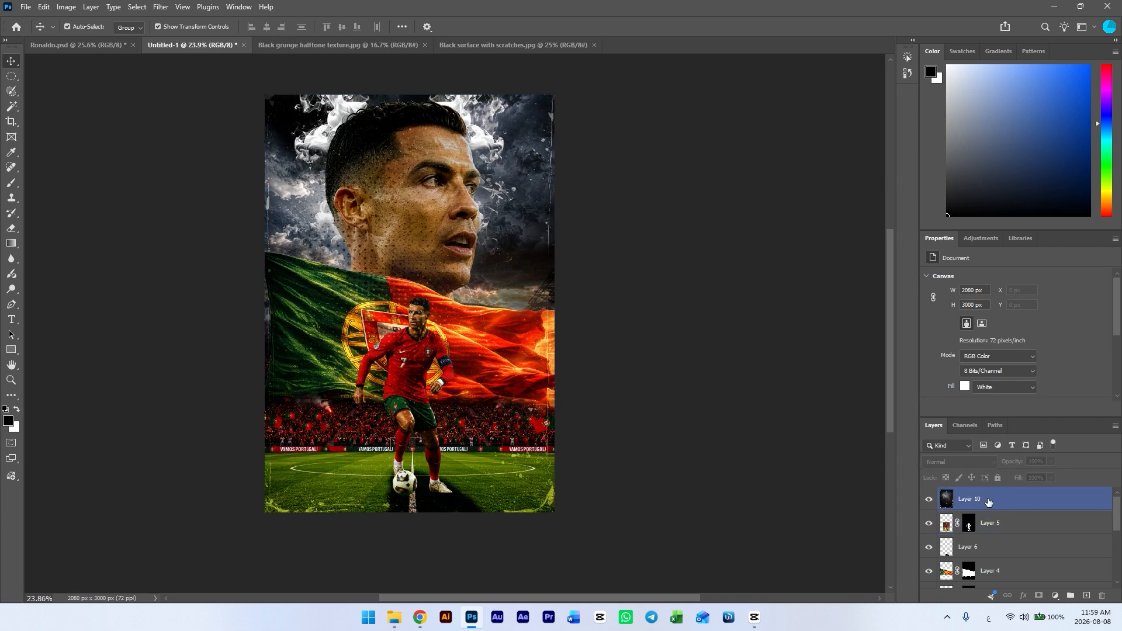
left_click(1039, 595)
left_click(11, 228)
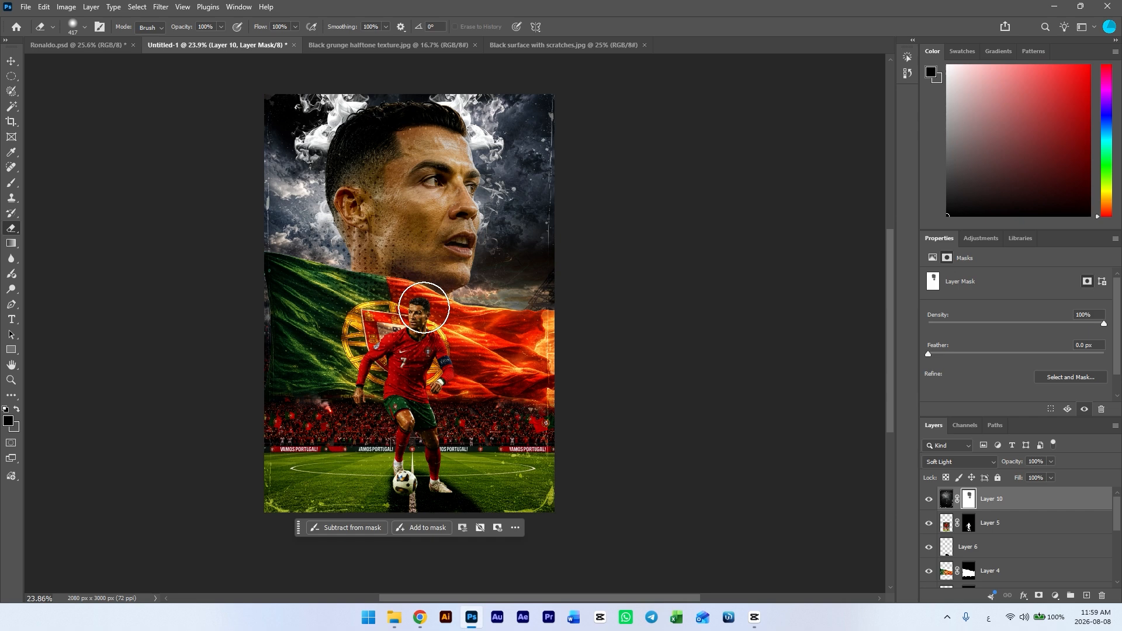
mouse_move(412, 336)
left_mouse_down()
mouse_move(401, 401)
mouse_move(418, 376)
mouse_move(419, 340)
mouse_move(433, 402)
left_mouse_up()
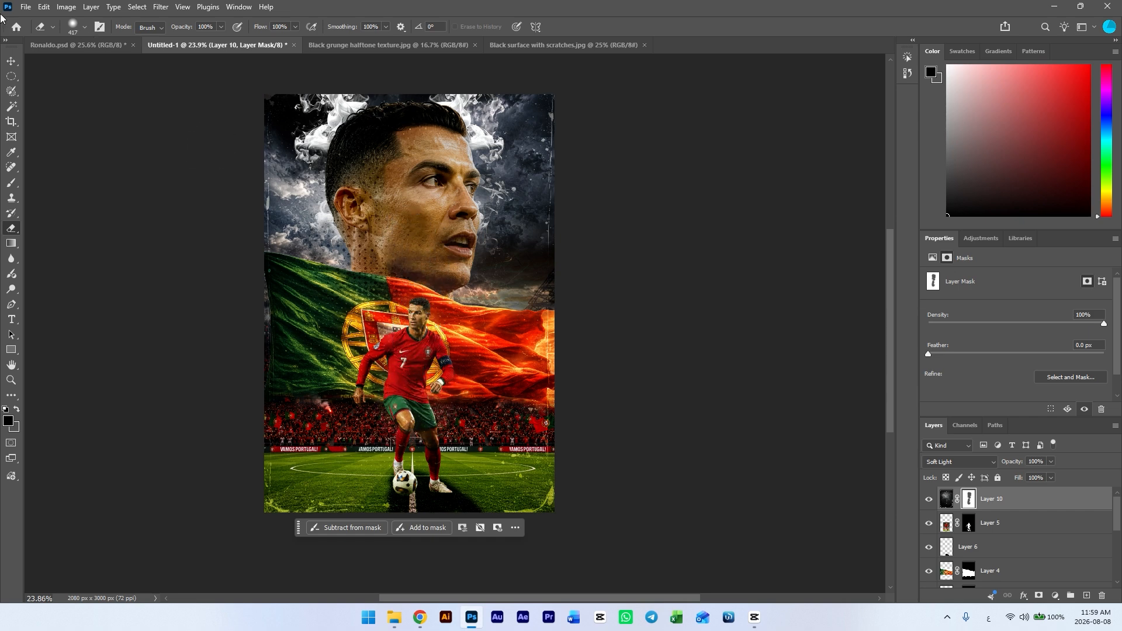
left_click(12, 62)
Copy the image from Black surface with scratches.jpg into Untitled-1 above the halftone texture.
left_click(358, 45)
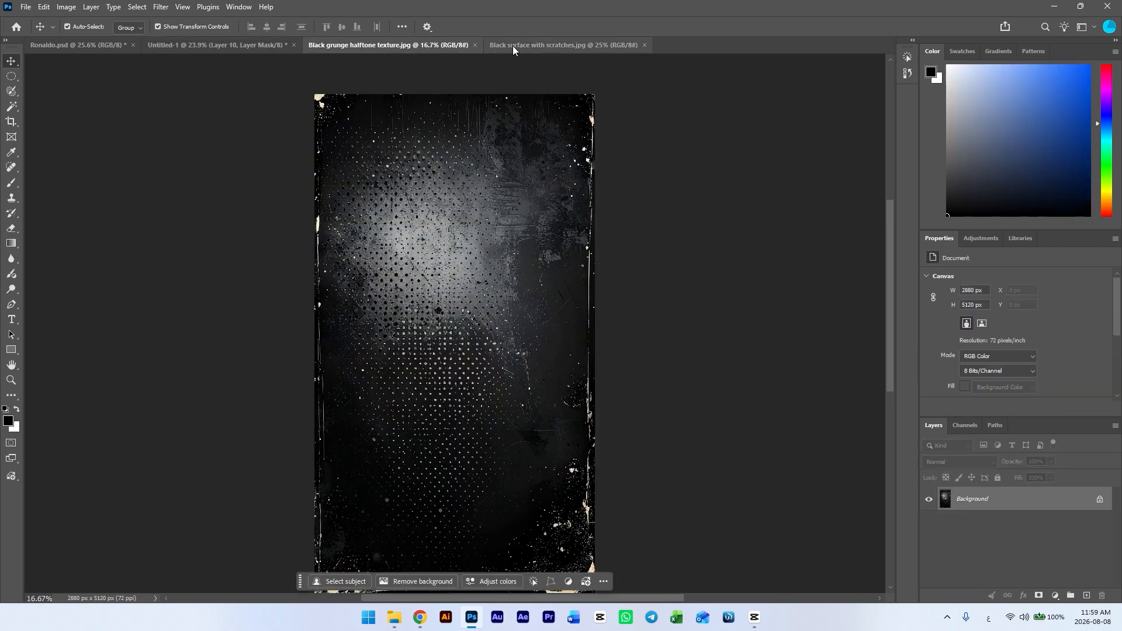
left_click(514, 46)
left_click_drag(465, 237, 480, 191)
Scale the scratches texture to about 102.88% to cover the canvas and set its blend mode to Subtract.
key("ctrl+t")
left_click_drag(268, 308, 263, 309)
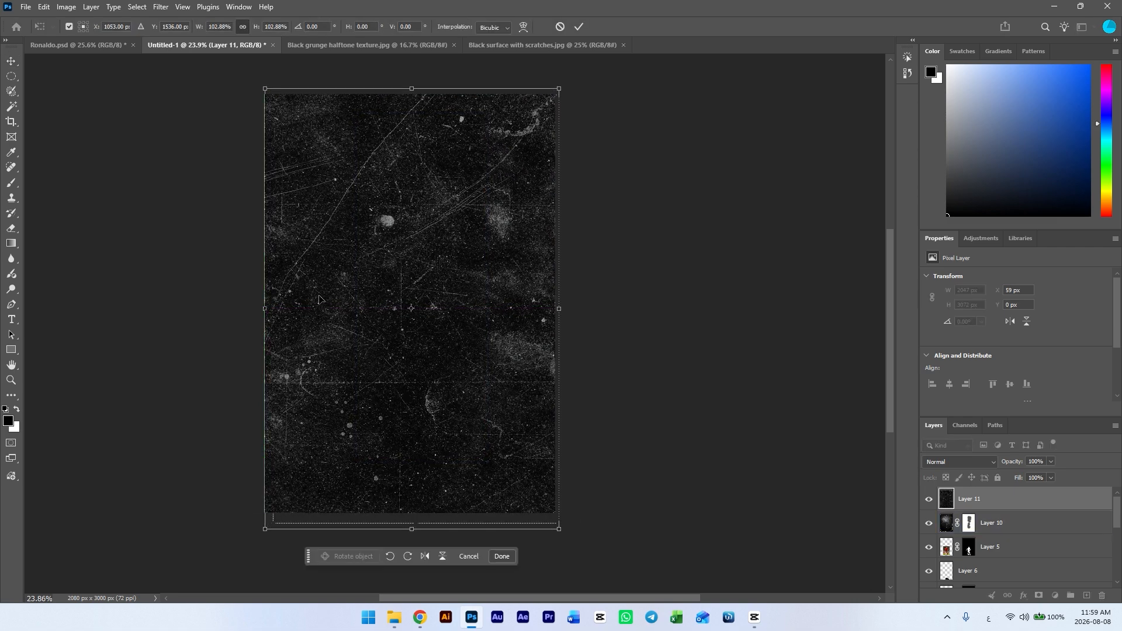
key("Return")
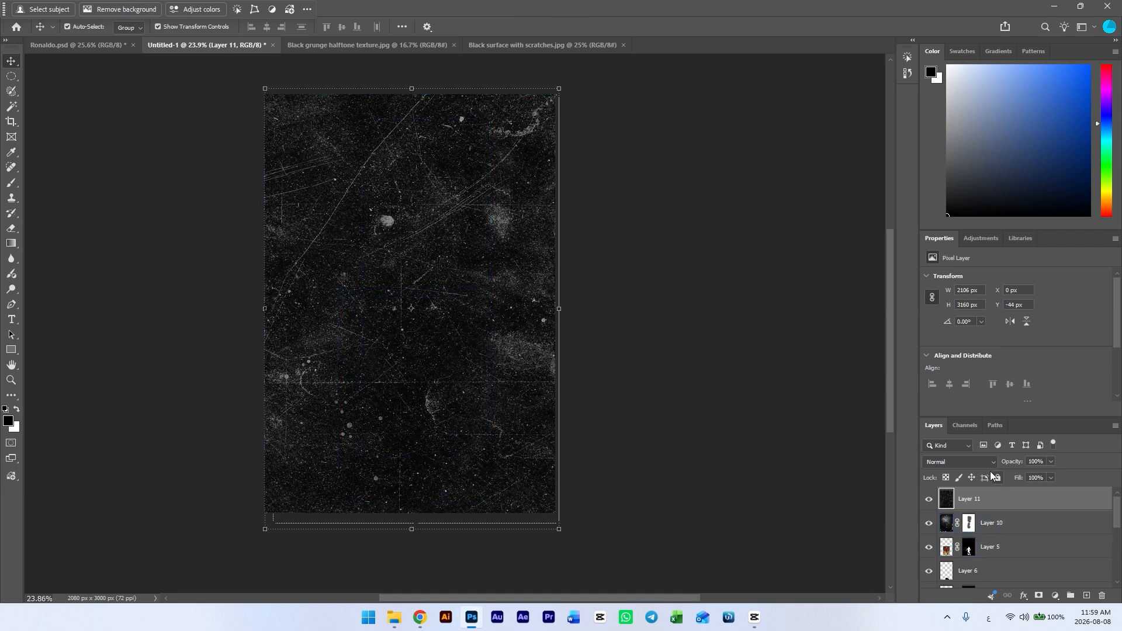
left_click(985, 462)
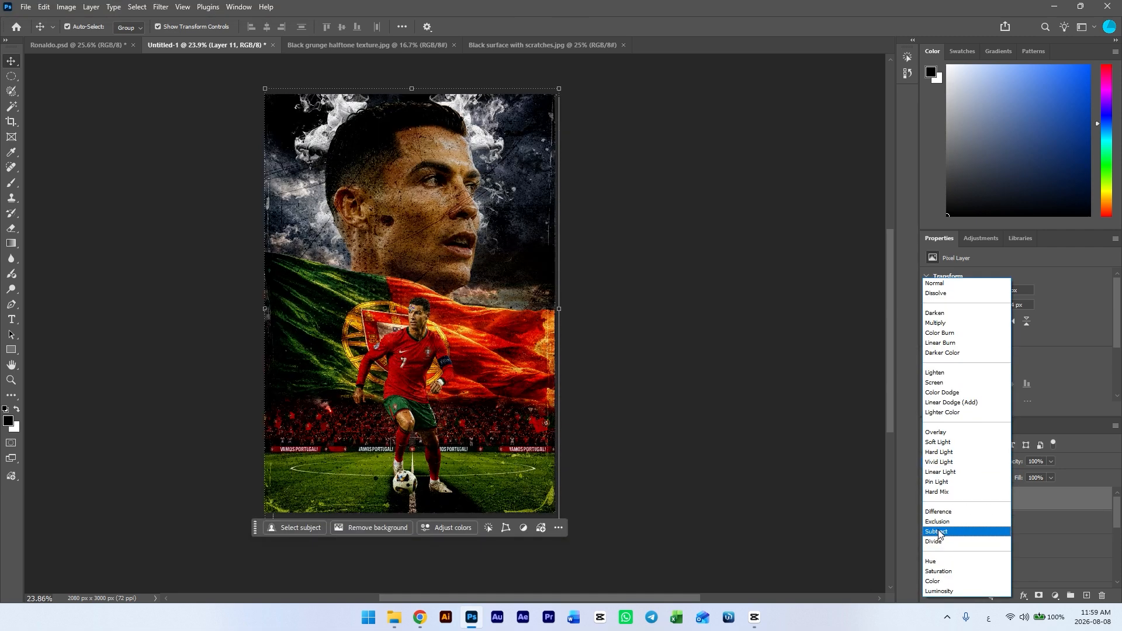
left_click(942, 533)
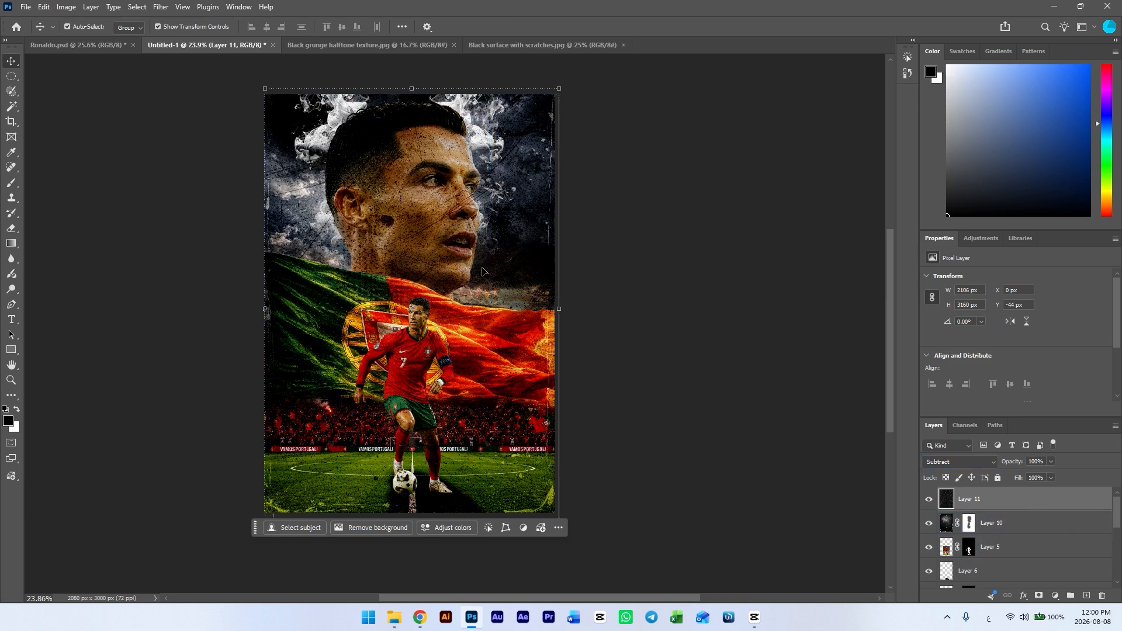
Erase the scratches texture over the portrait's face and the full-body player with a soft round 417 px eraser.
left_click(11, 228)
right_click(450, 149)
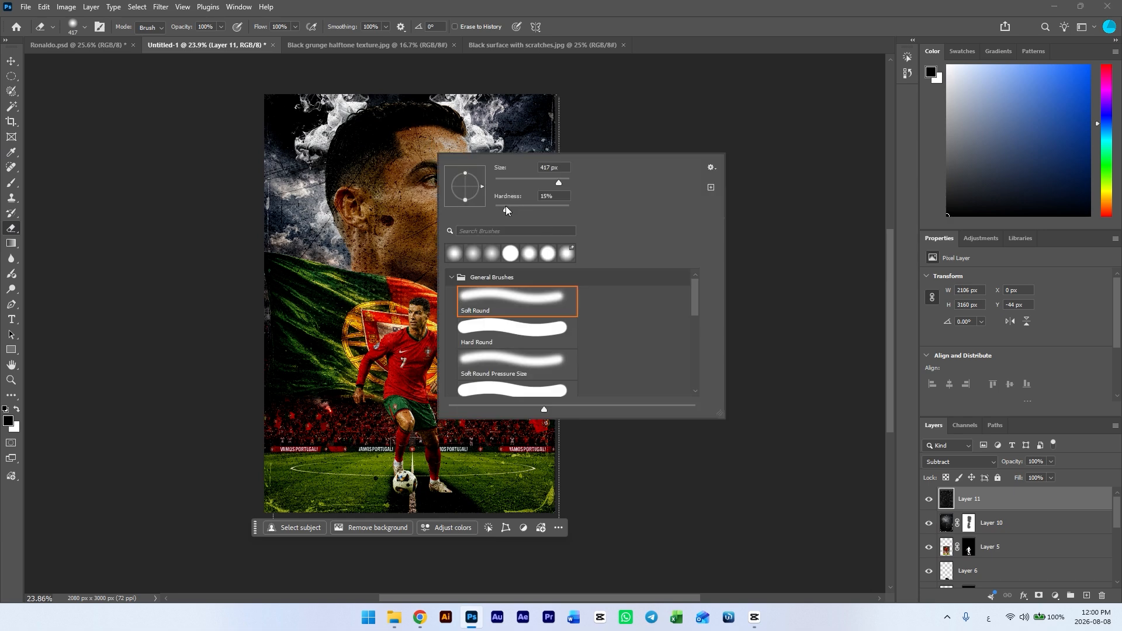
key("Return")
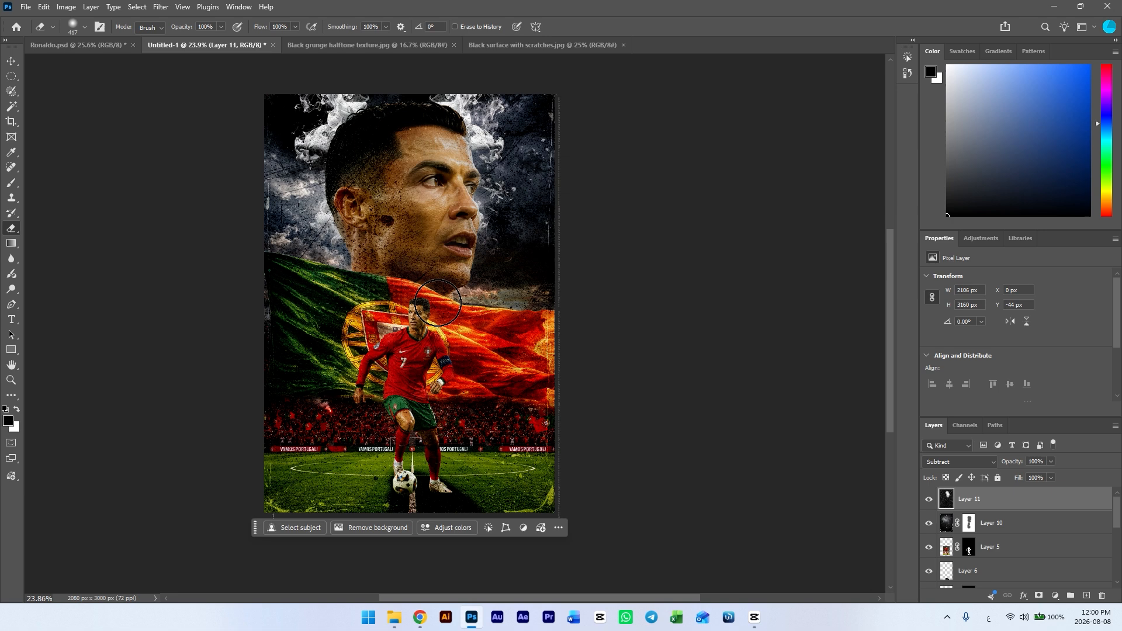
mouse_move(419, 214)
left_mouse_down()
mouse_move(377, 190)
mouse_move(364, 203)
mouse_move(355, 177)
mouse_move(387, 292)
mouse_move(383, 249)
mouse_move(418, 282)
left_mouse_up()
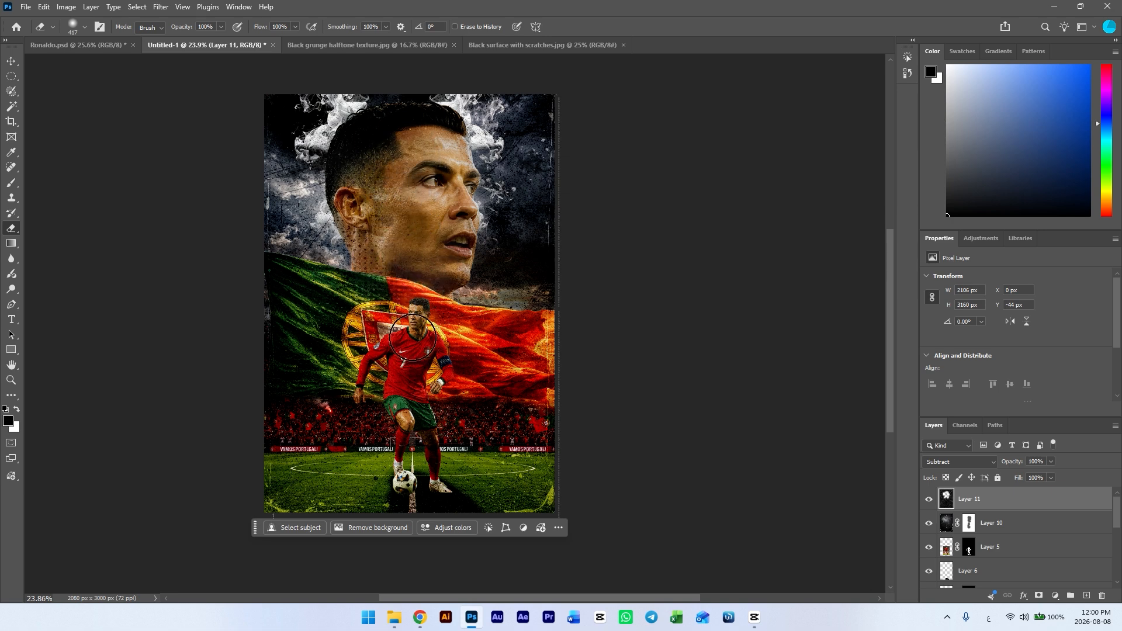
mouse_move(407, 379)
left_mouse_down()
mouse_move(406, 409)
mouse_move(417, 447)
mouse_move(407, 395)
mouse_move(428, 446)
left_mouse_up()
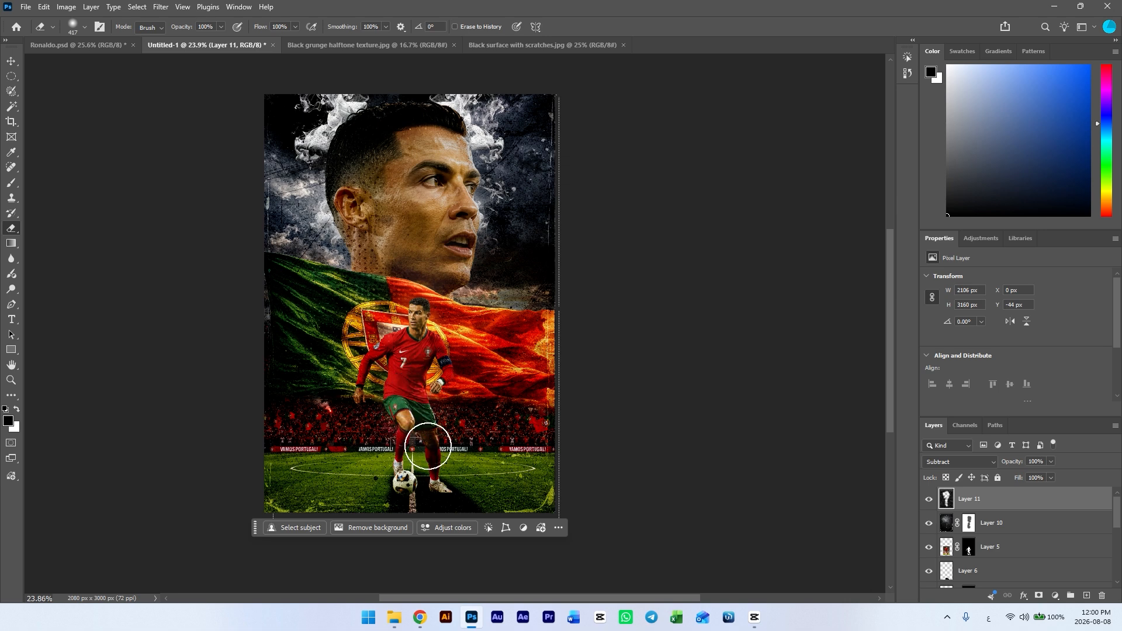
scroll(405, 322, "down", 4)
scroll(441, 350, "up", 4)
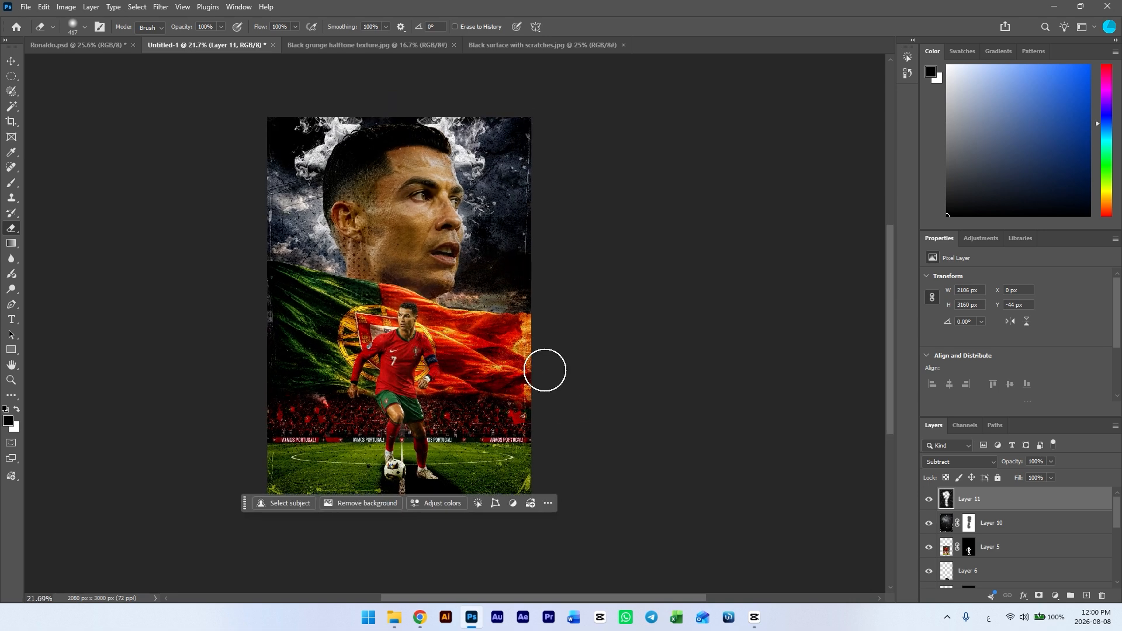
Compare the poster in Untitled-1 with the title lettering and layout of the reference design in Ronaldo.psd.
left_click(8, 63)
left_click(679, 278)
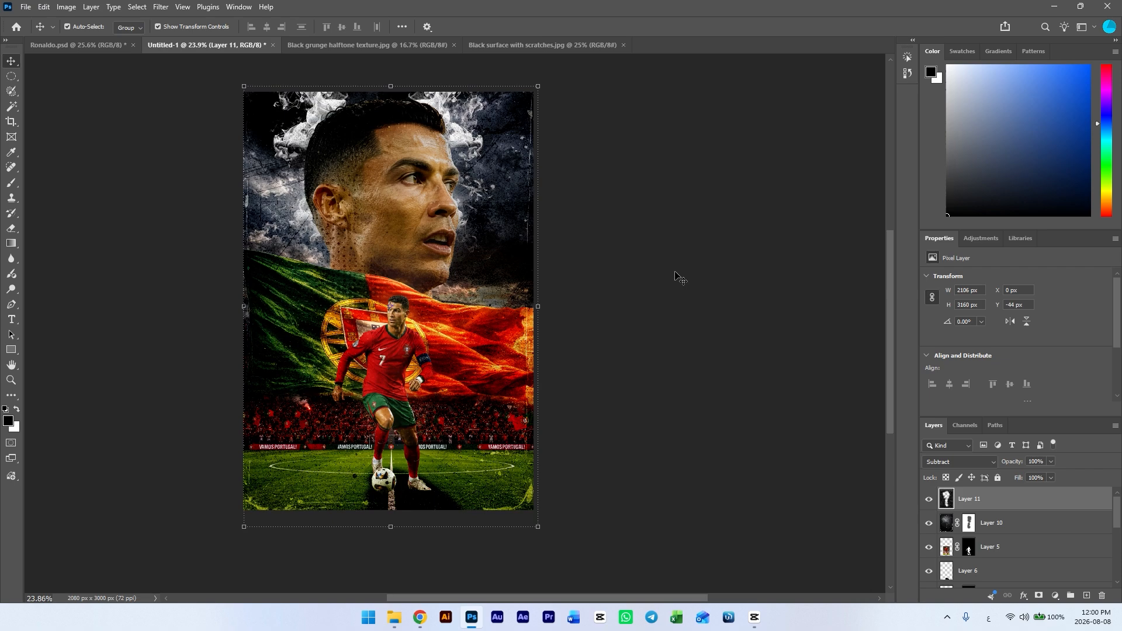
scroll(406, 311, "up", 2)
left_click_drag(378, 327, 382, 294)
key("ctrl+shift+Tab")
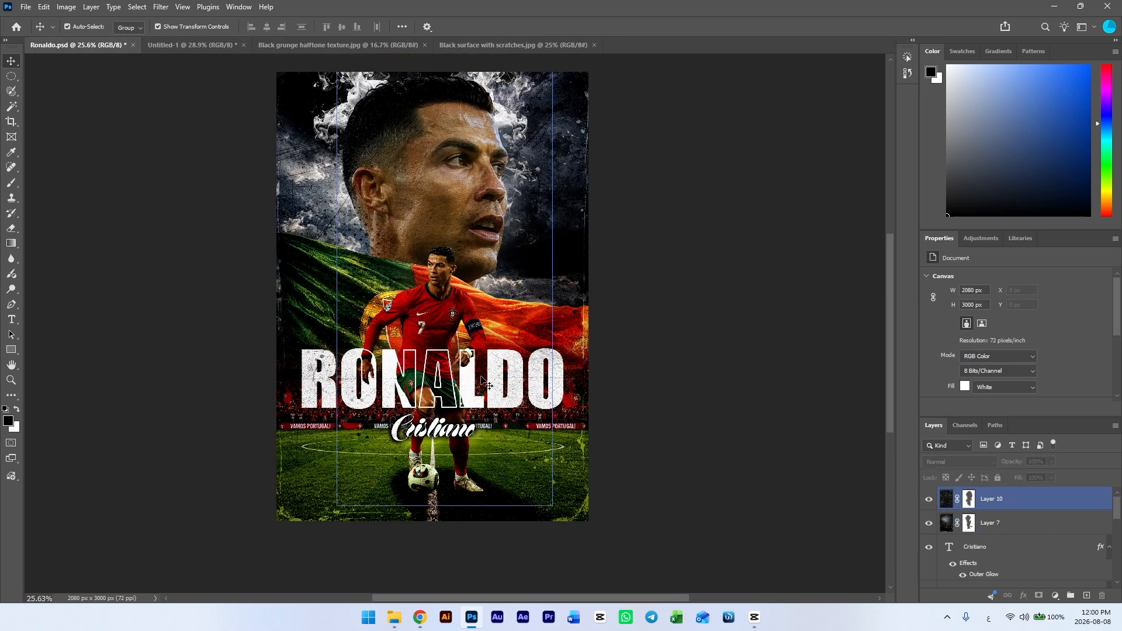
scroll(460, 380, "up", 2)
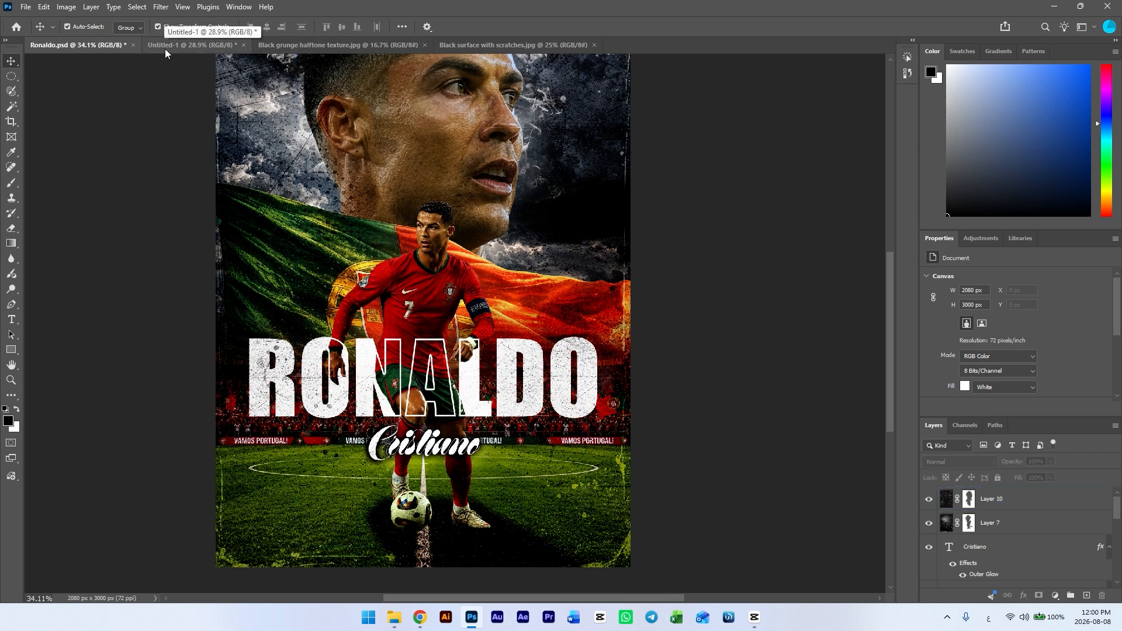
left_click(181, 49)
scroll(386, 292, "up", 2)
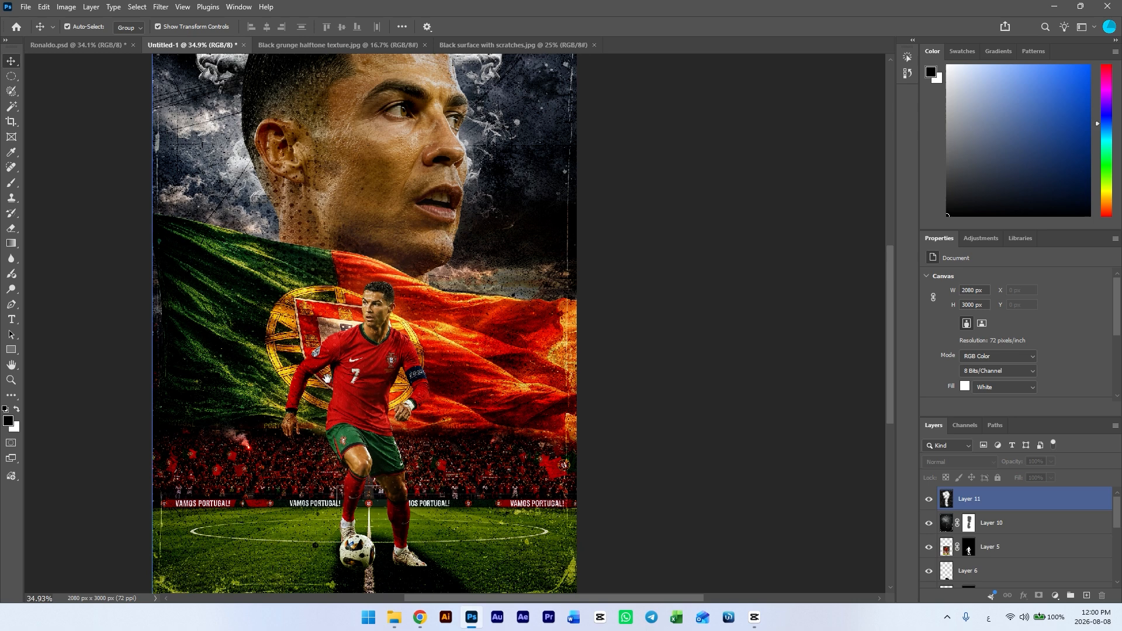
Hide the scratches and halftone texture layers and add the text RONALDO across the player.
left_click(947, 544)
left_click(959, 498)
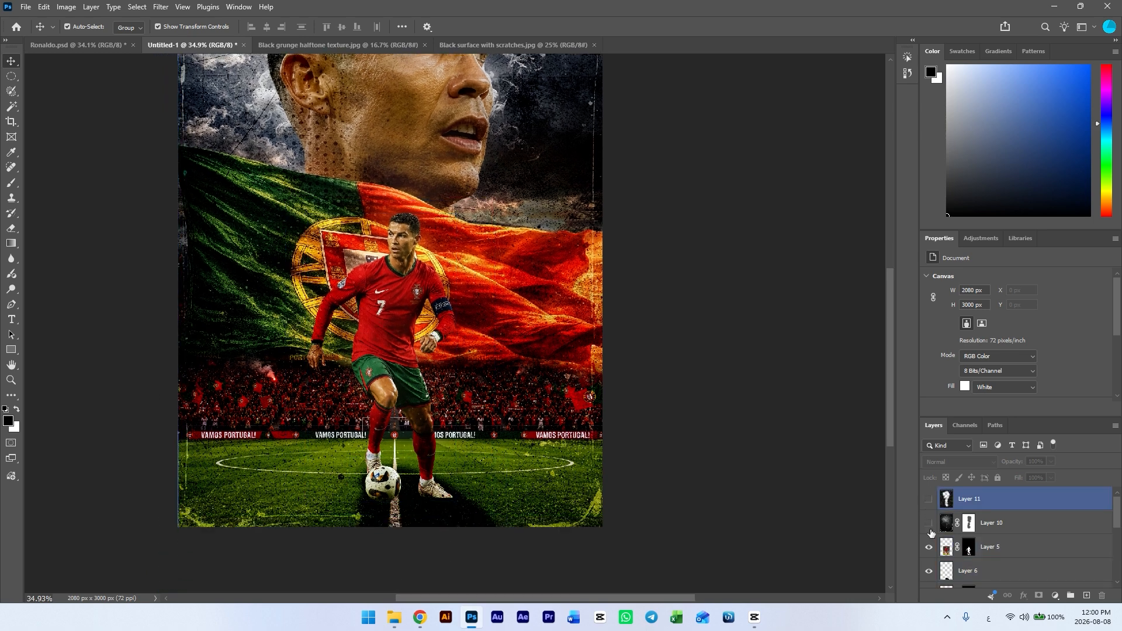
key("t")
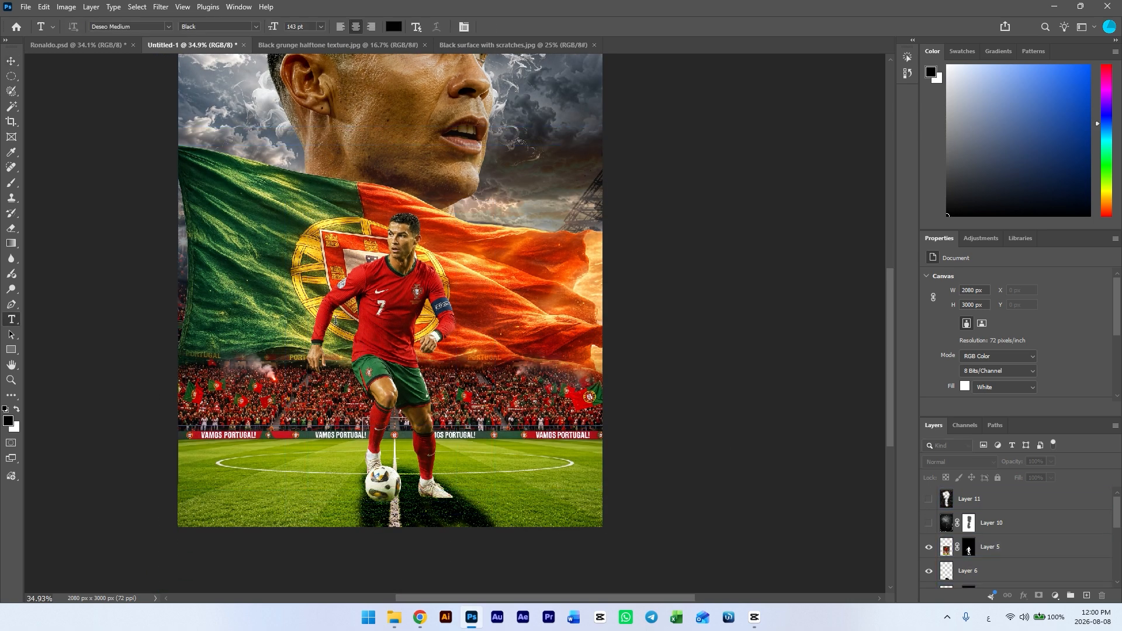
left_click(335, 320)
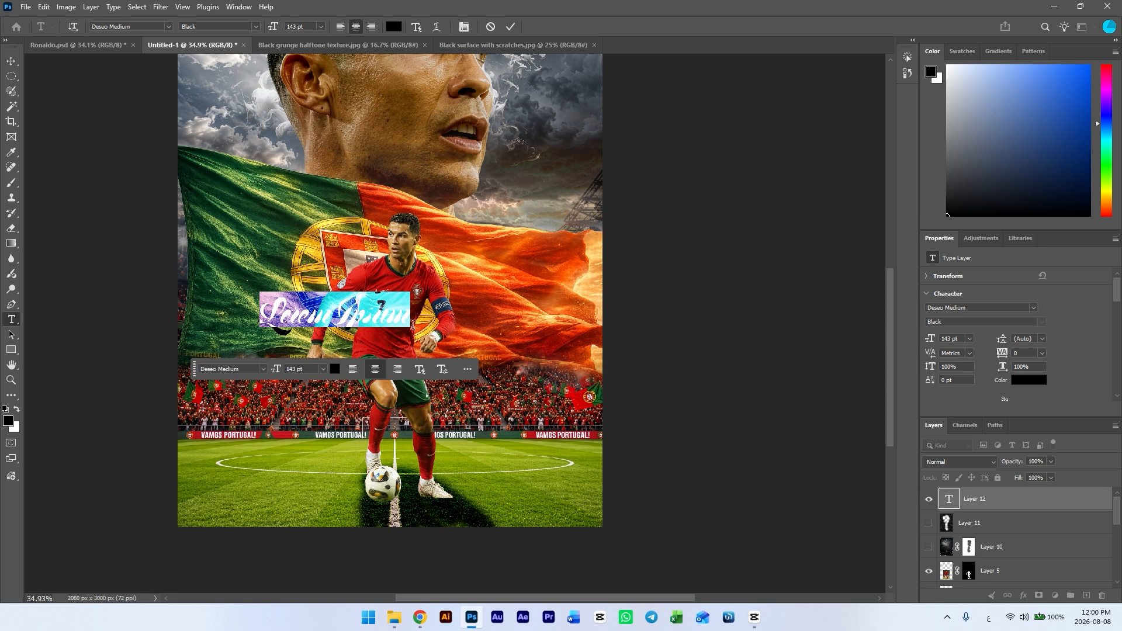
key("BackSpace")
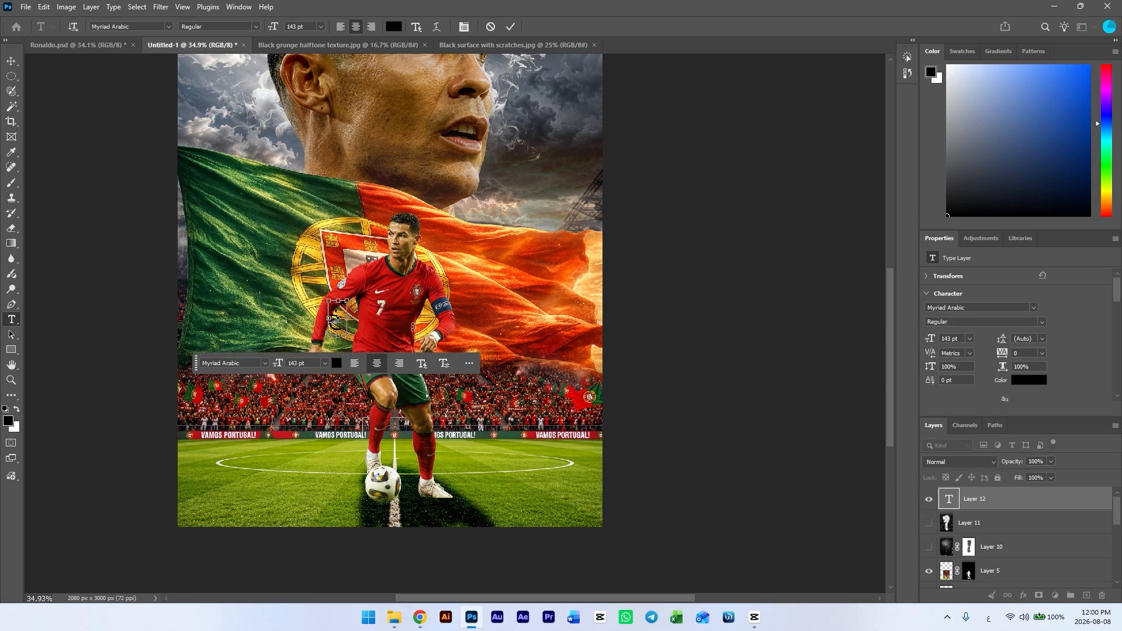
key("ctrl+z")
type("RO")
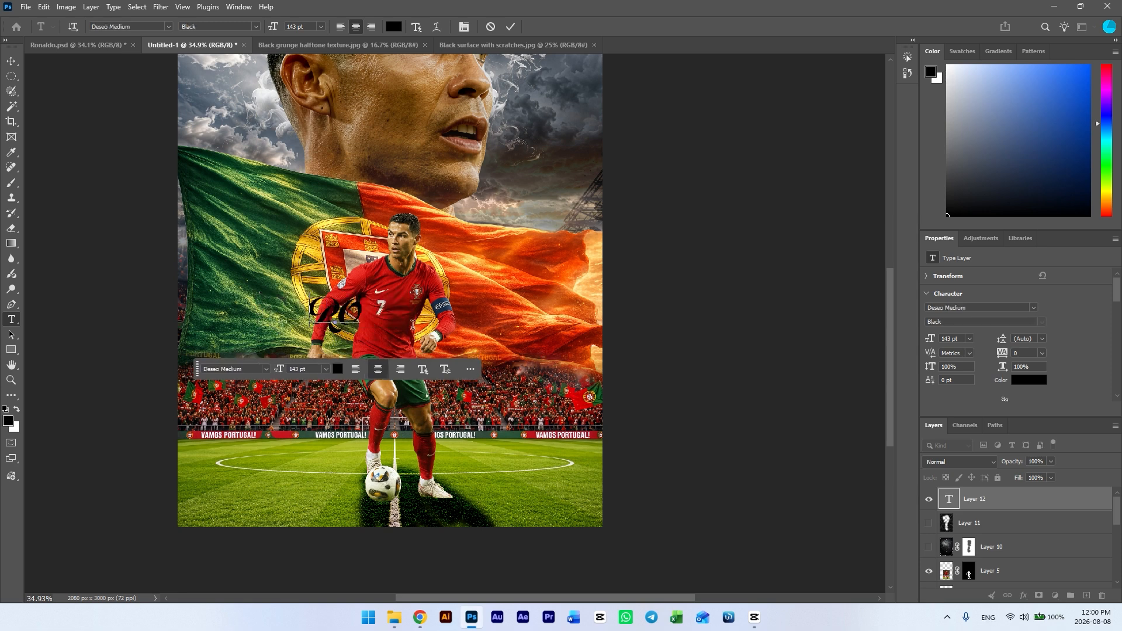
type("NA")
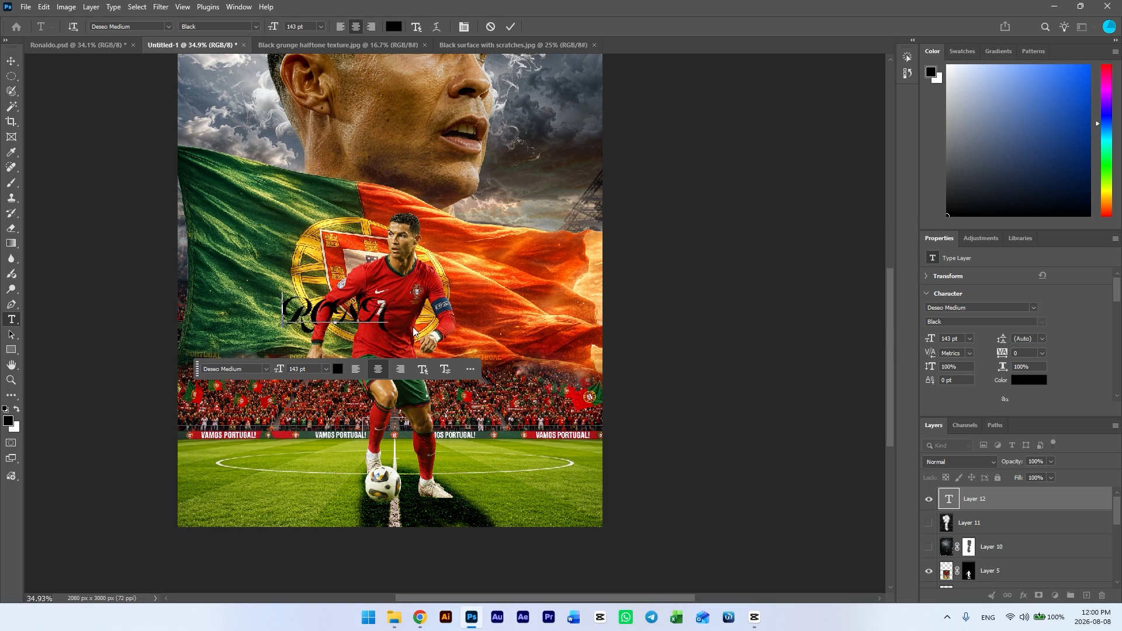
type("LDO")
Set the RONALDO text to the Impact font at 463 pt.
key("ctrl+a")
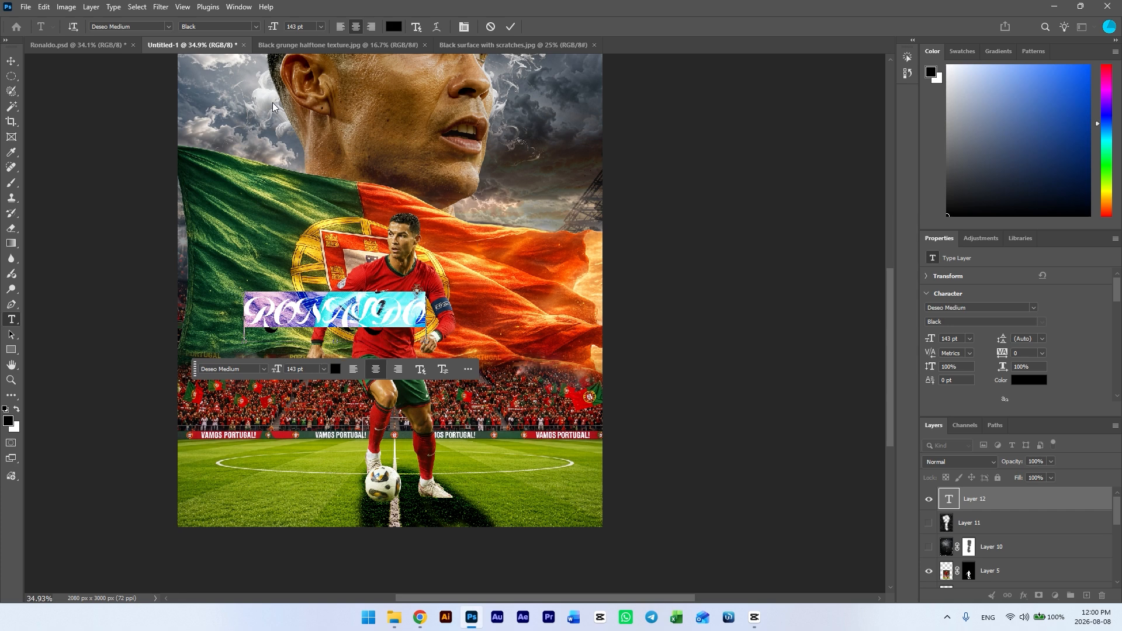
left_click(168, 26)
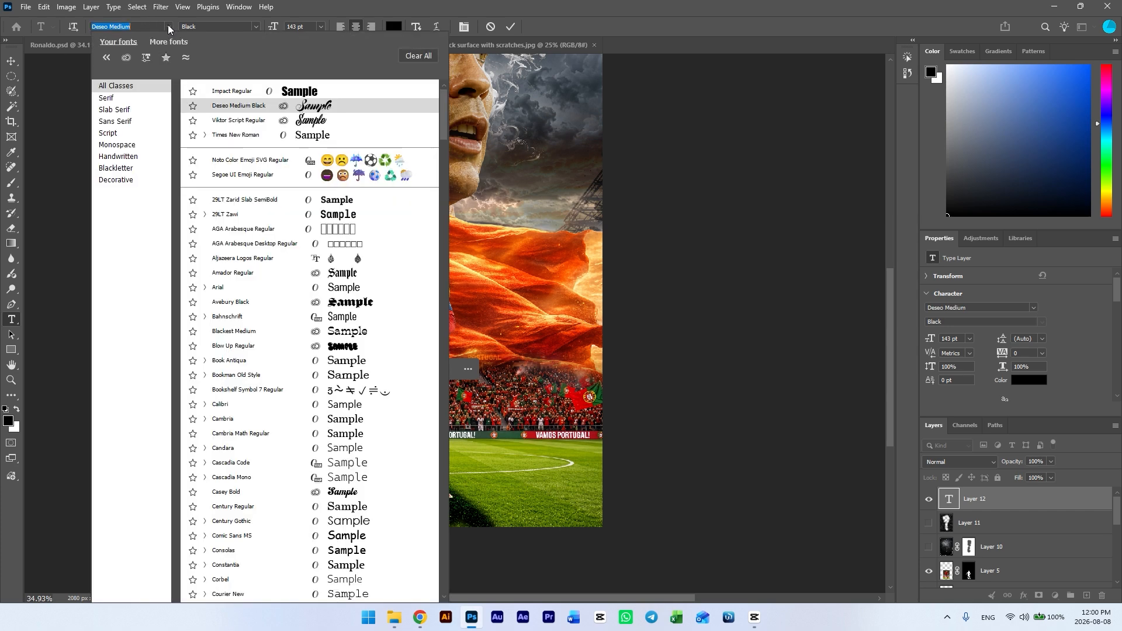
left_click(308, 93)
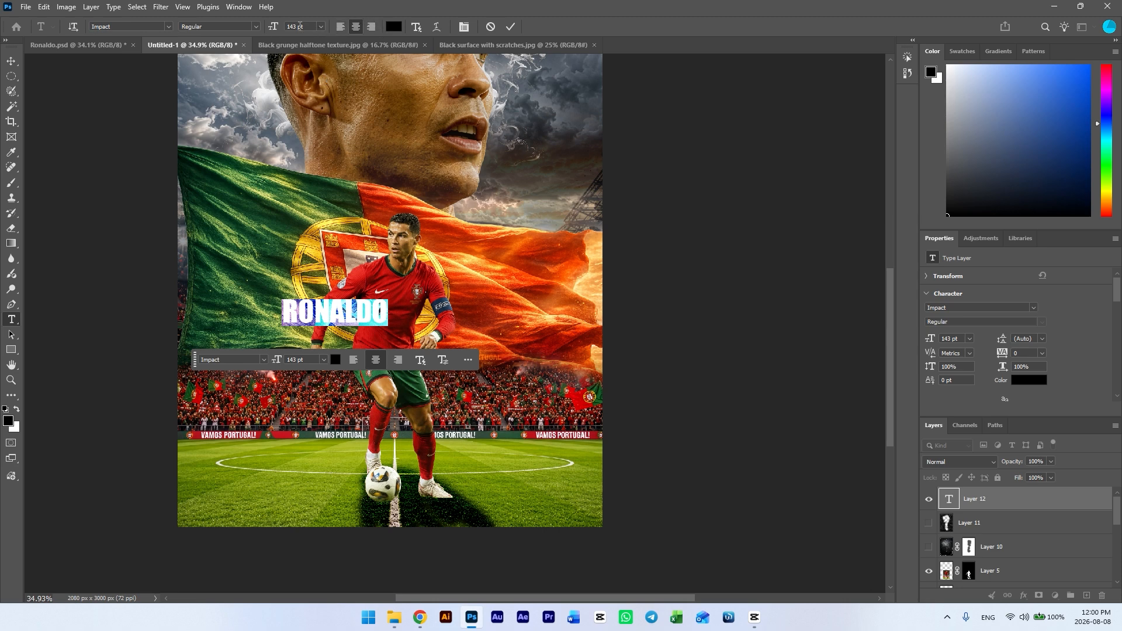
scroll(293, 26, "up", 20)
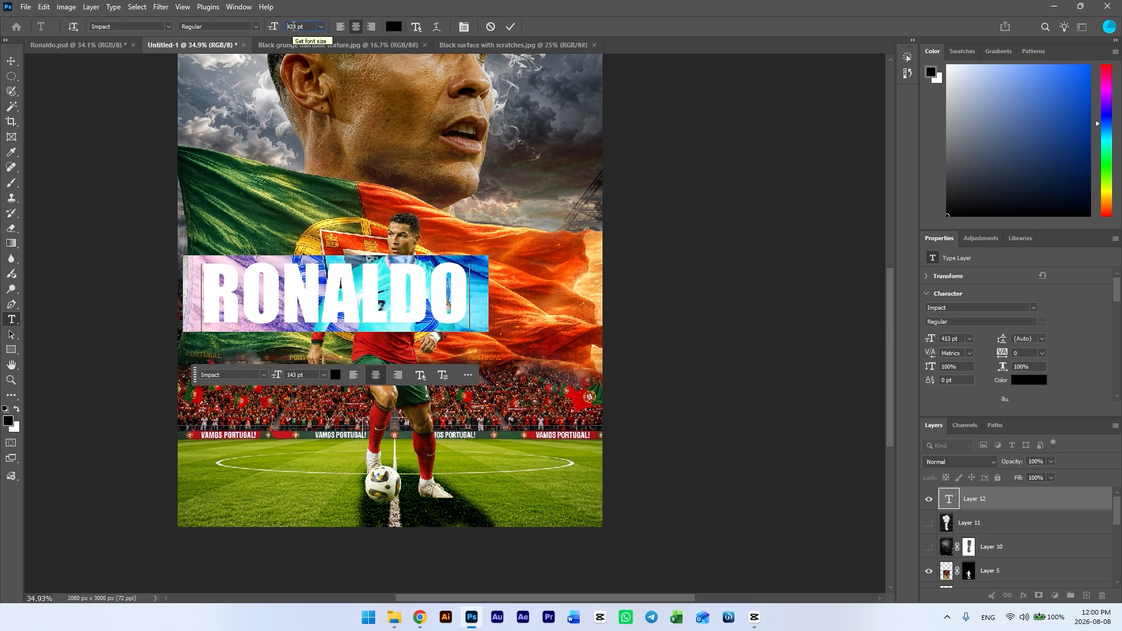
Centre the RONALDO text across the player's torso and scale it to 111.94% about its centre.
left_click(9, 64)
left_click_drag(417, 286, 477, 332)
left_click(555, 296)
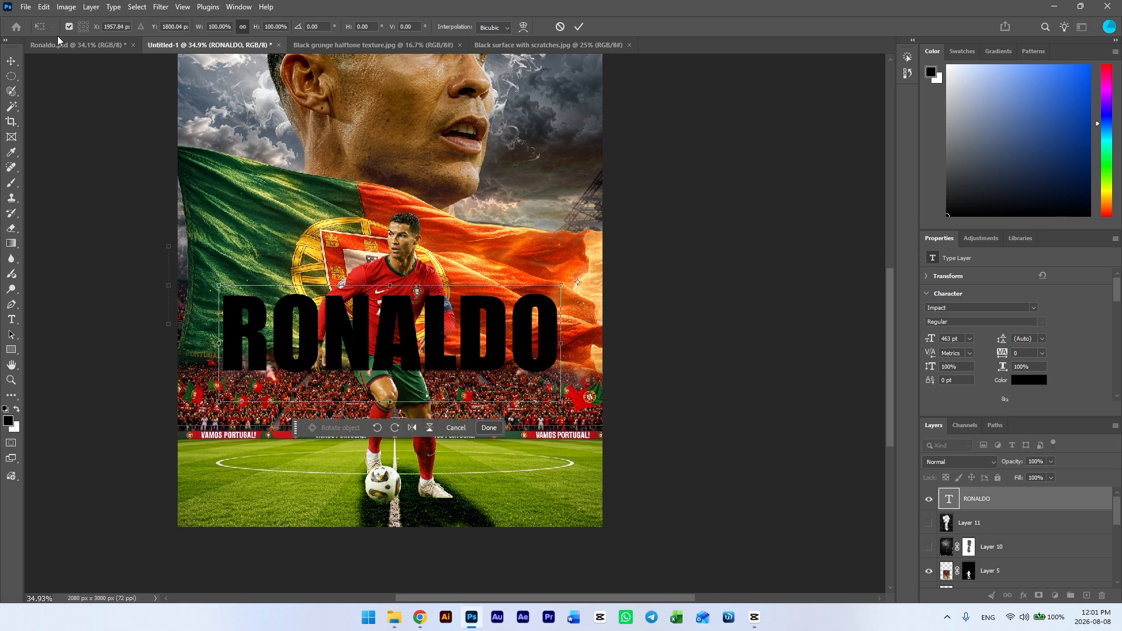
left_click(86, 29)
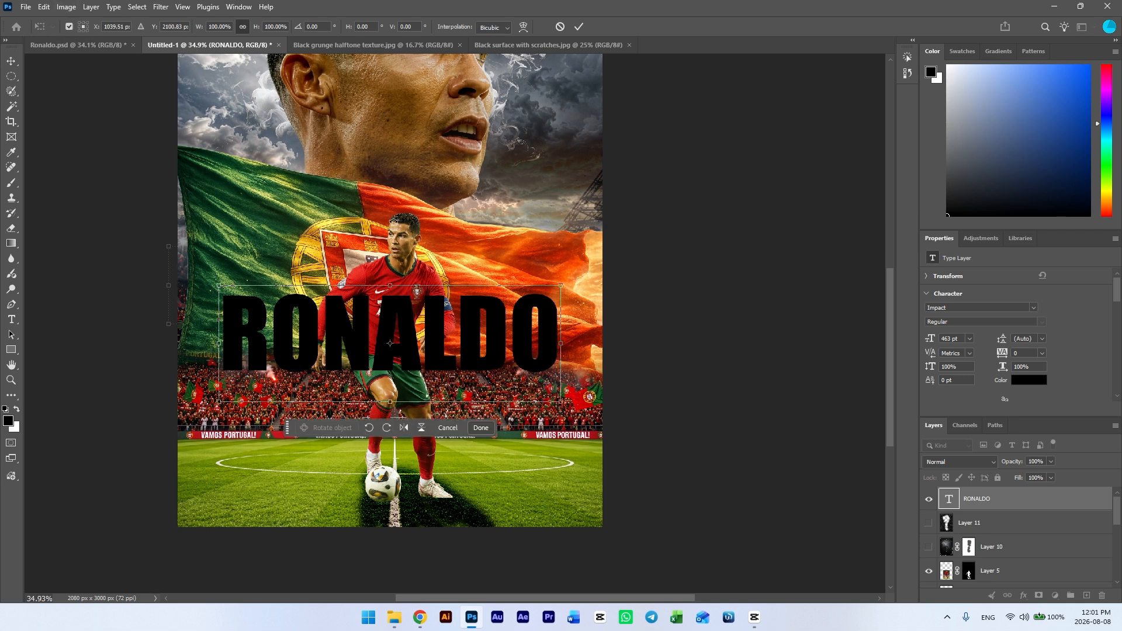
left_click_drag(558, 287, 574, 261)
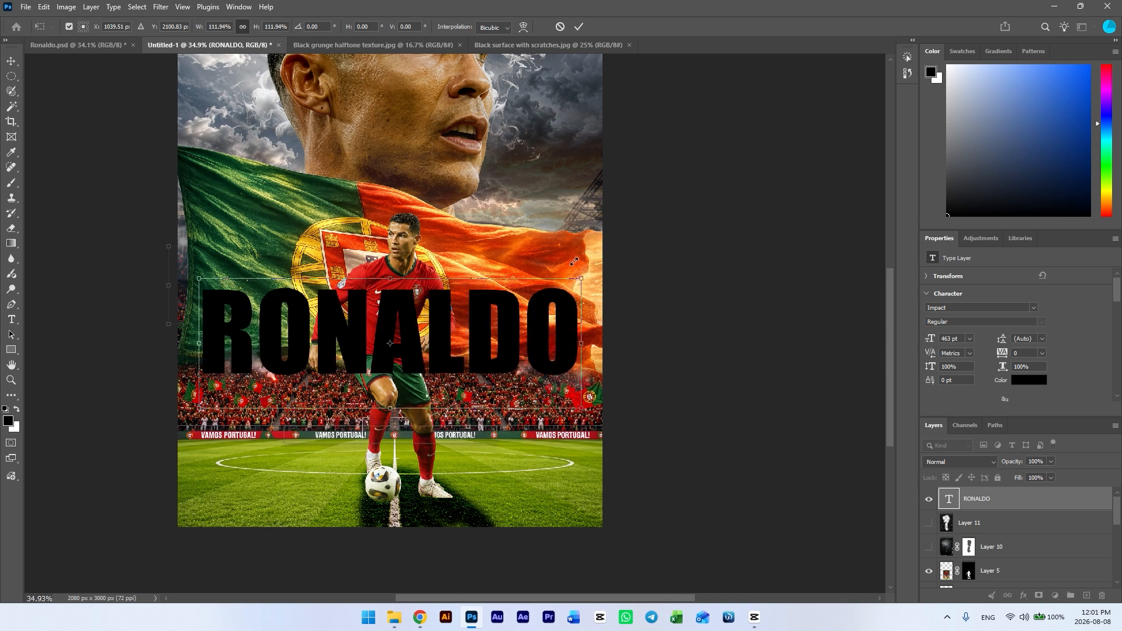
key("Return")
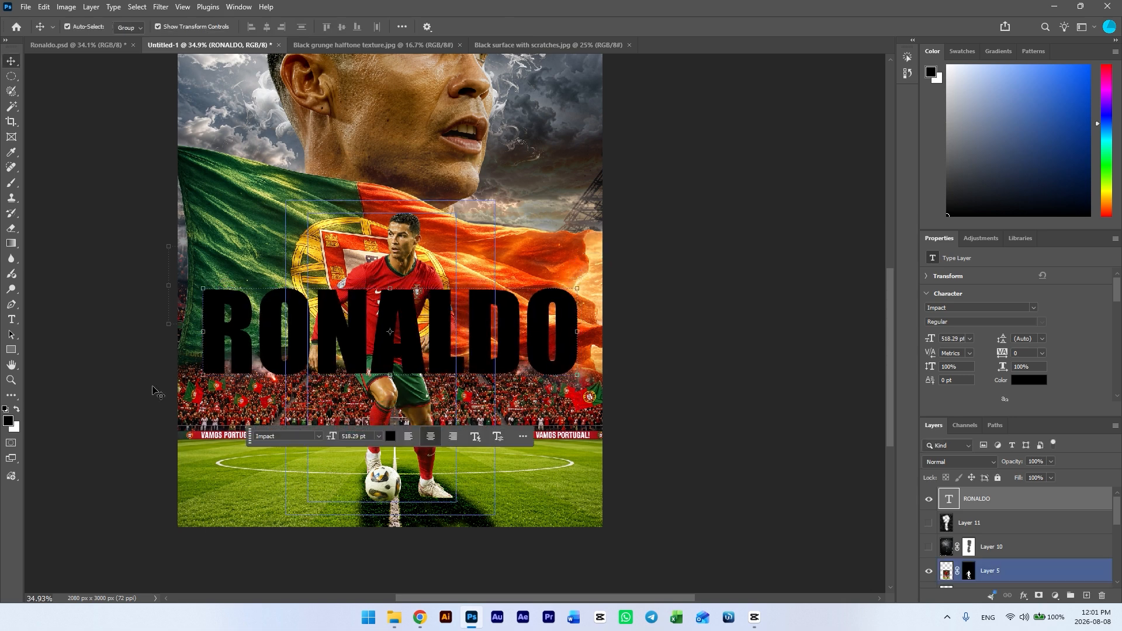
Colour the RONALDO text white and place its layer behind the full-body player.
double_click(456, 334)
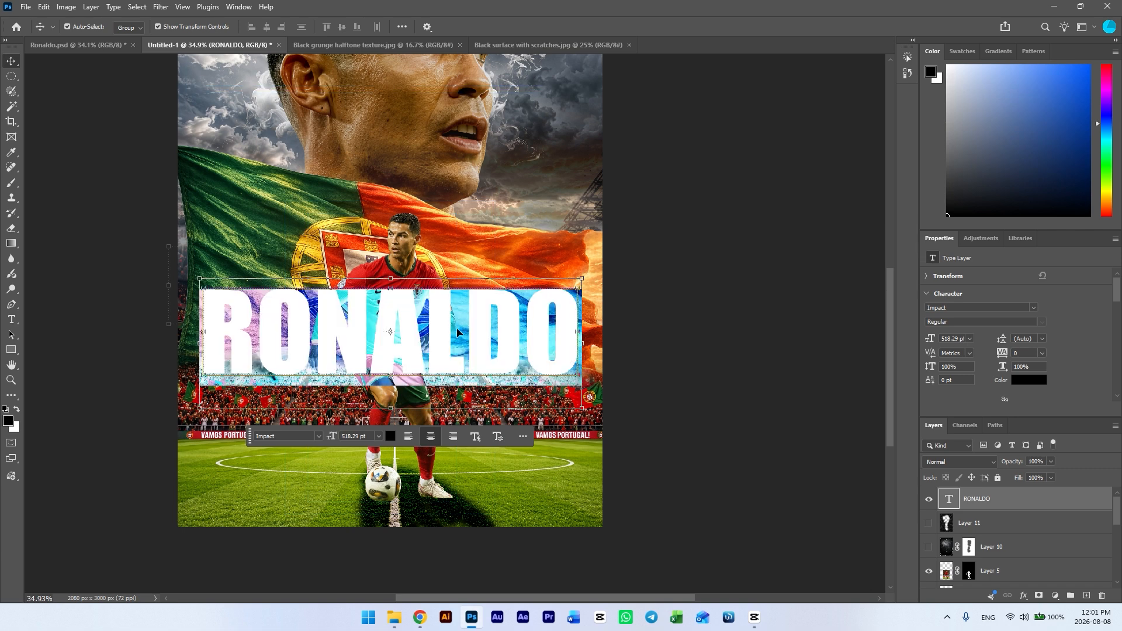
left_click(19, 412)
left_click(11, 61)
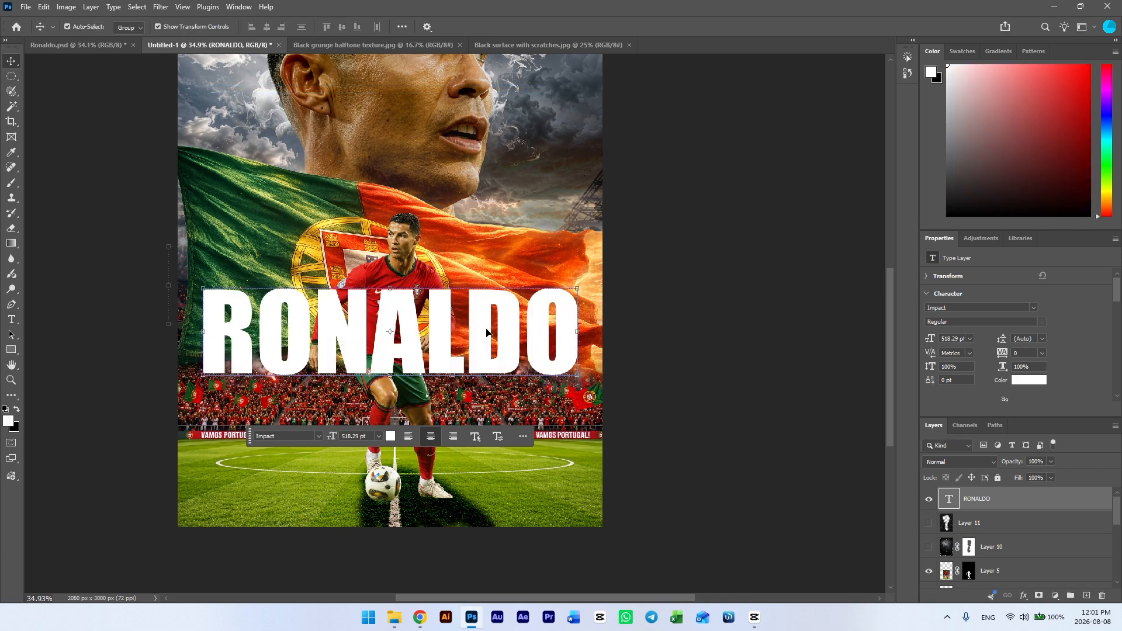
left_click_drag(987, 498, 994, 575)
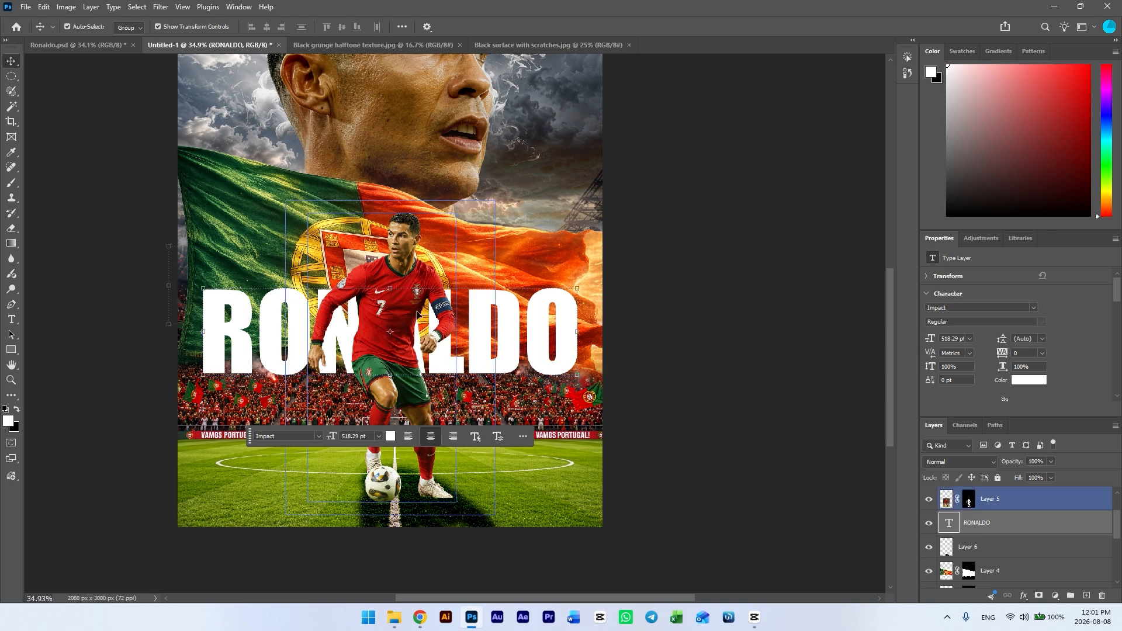
Duplicate the RONALDO text layer above the player layer and set the copy's fill to 0%.
left_click_drag(1045, 524, 1086, 595)
left_click_drag(1008, 574, 1007, 537)
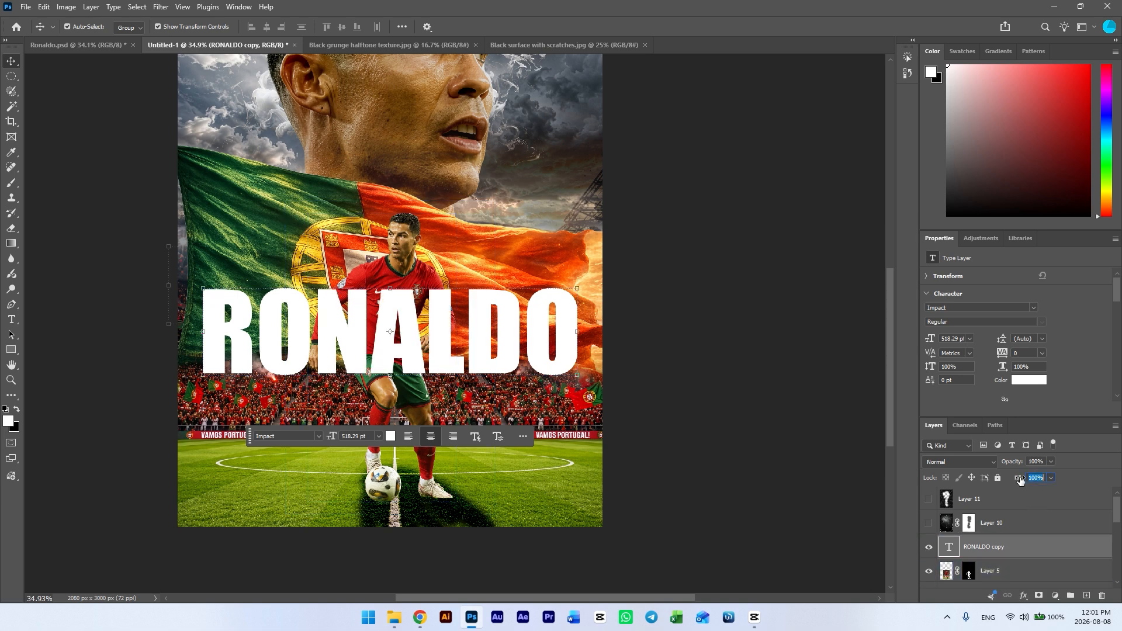
type("0")
key("Return")
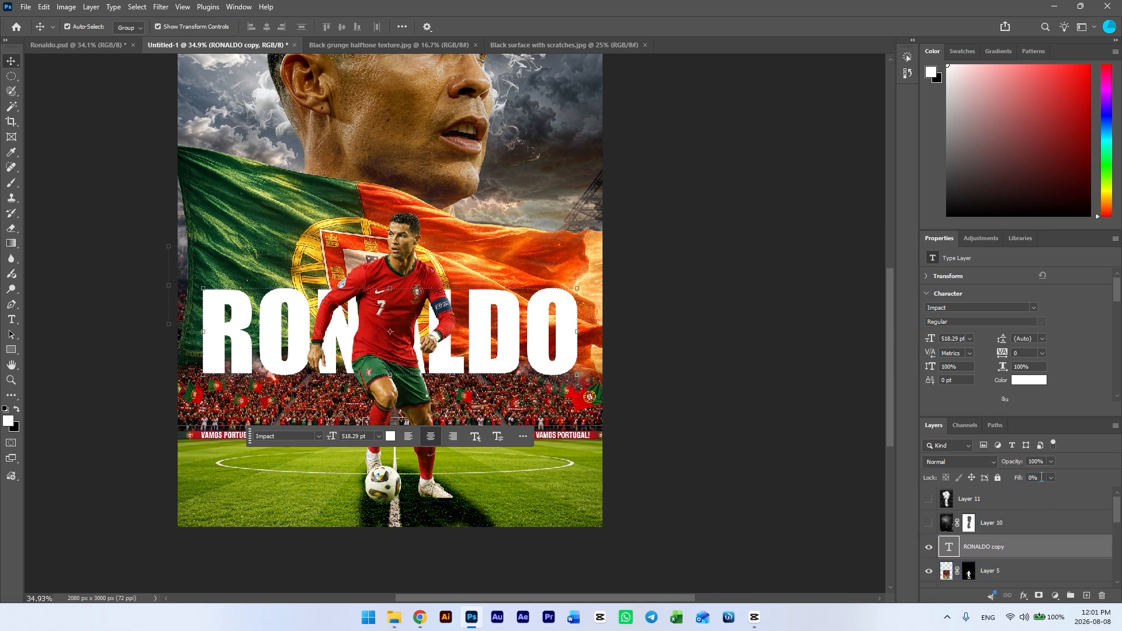
Add a white 6 px inside stroke to the RONALDO copy.
double_click(1064, 543)
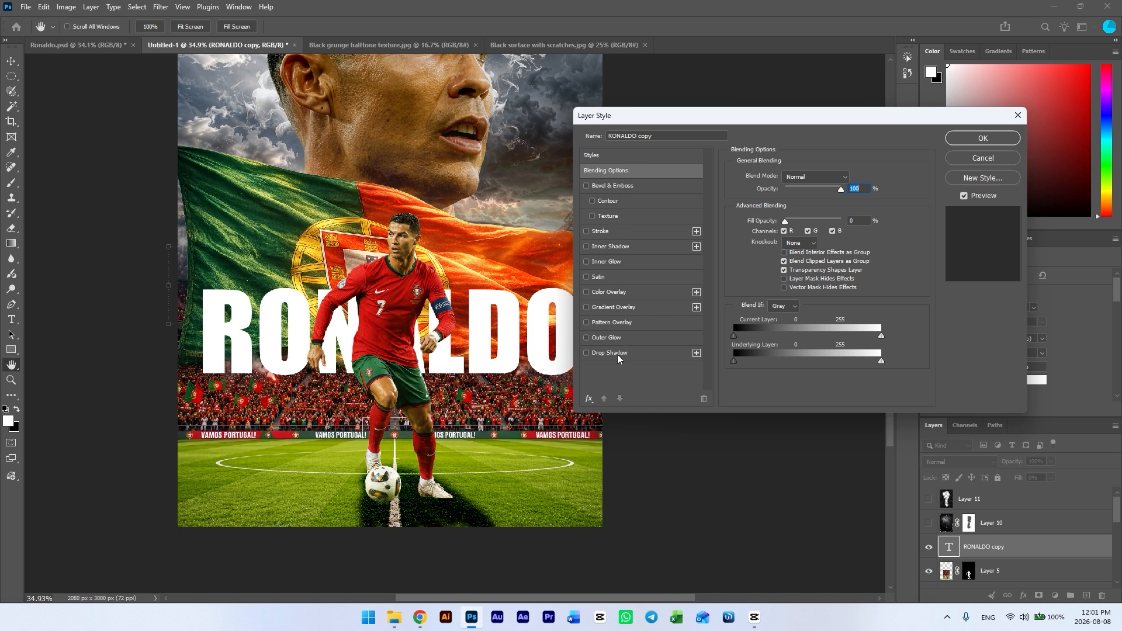
left_click(598, 231)
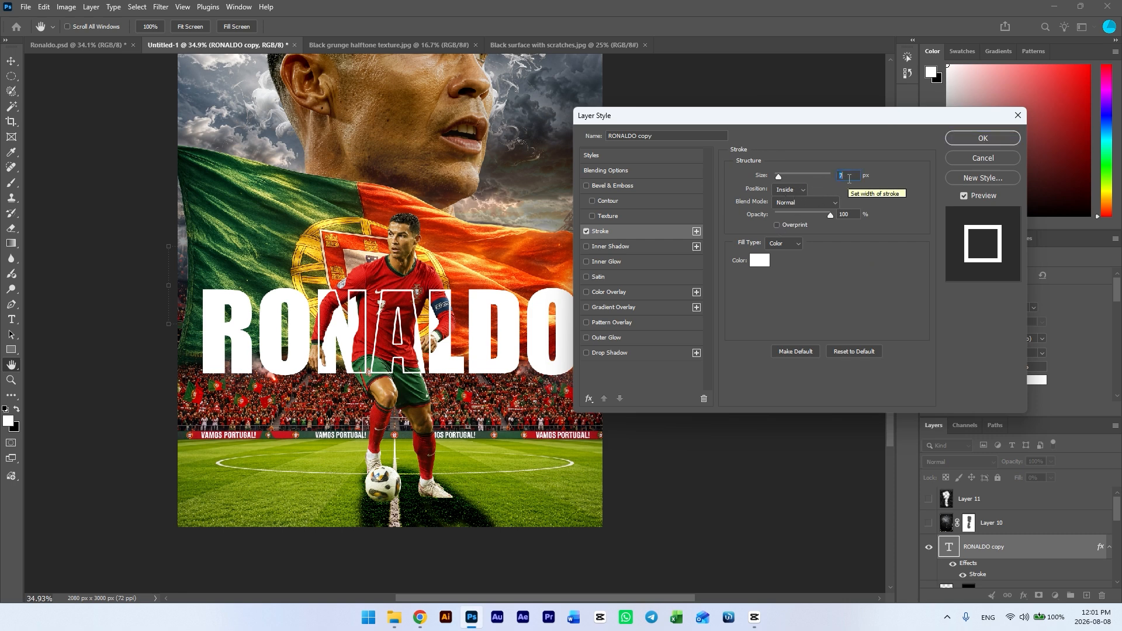
left_click(952, 143)
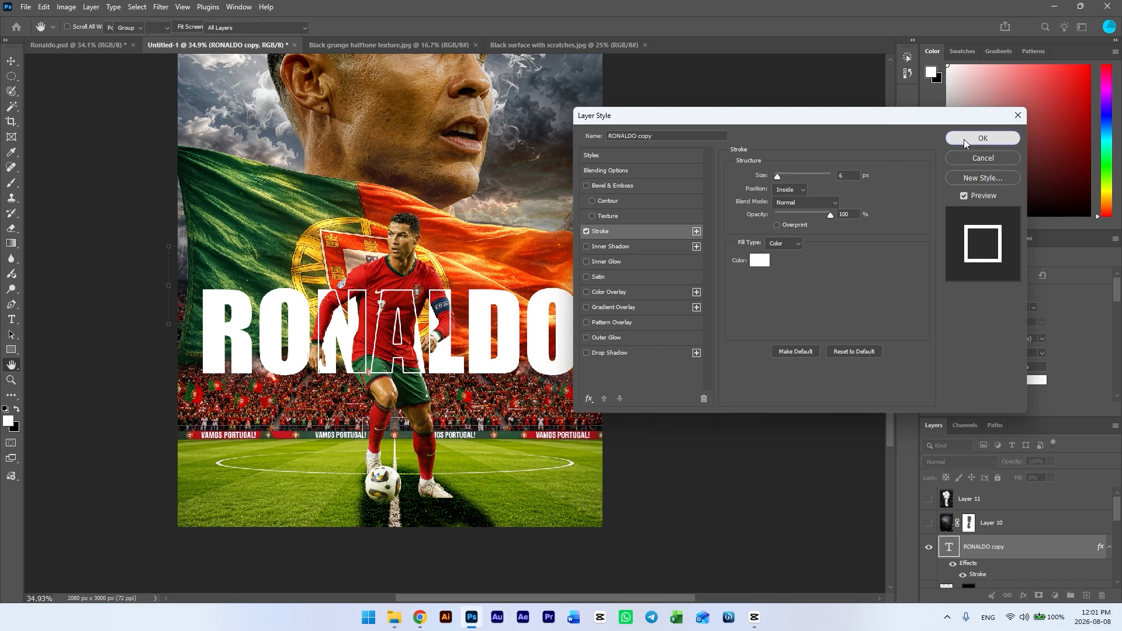
key("v")
scroll(391, 358, "down", 1)
scroll(427, 358, "up", 1)
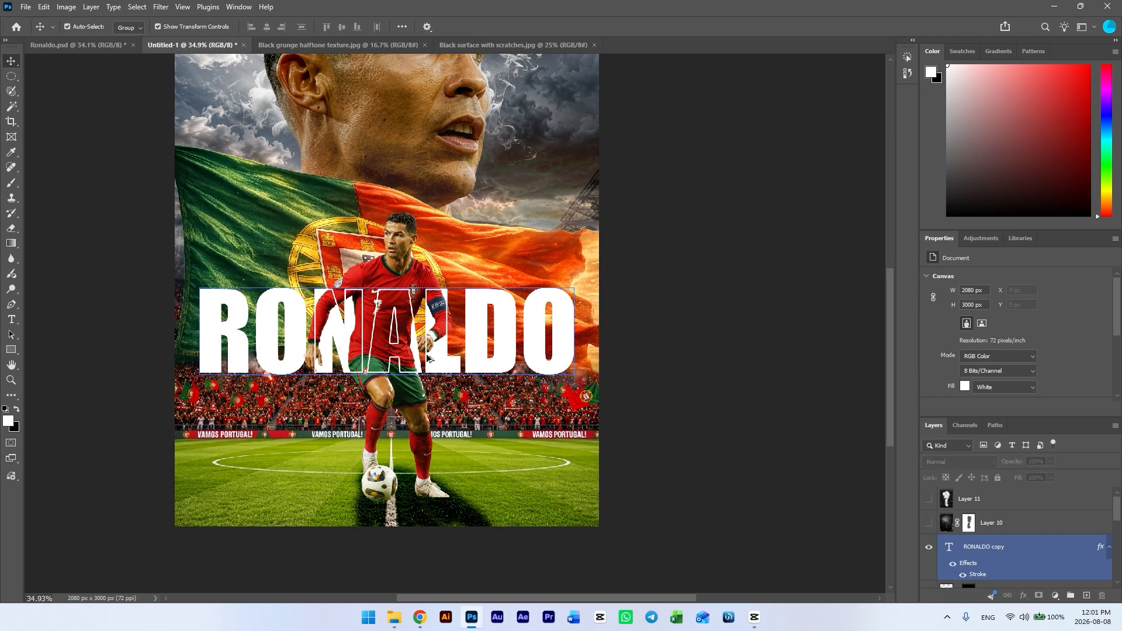
Collapse the RONALDO copy's effects list and move both RONALDO text layers slightly upward together.
scroll(1069, 561, "down", 2)
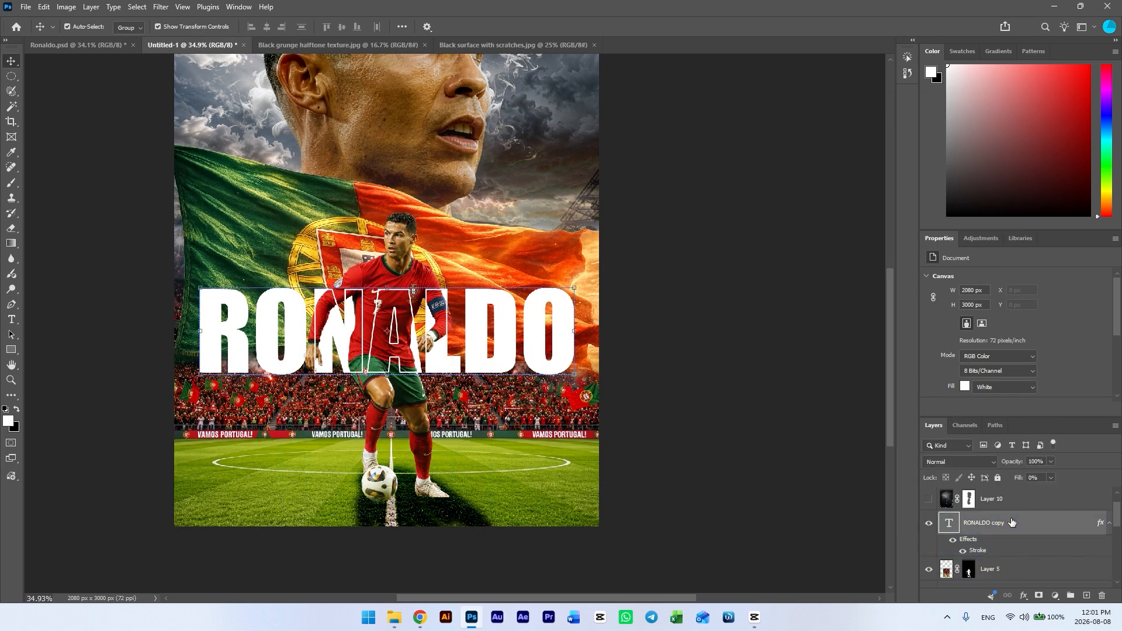
left_click(1097, 522)
left_click(1107, 503)
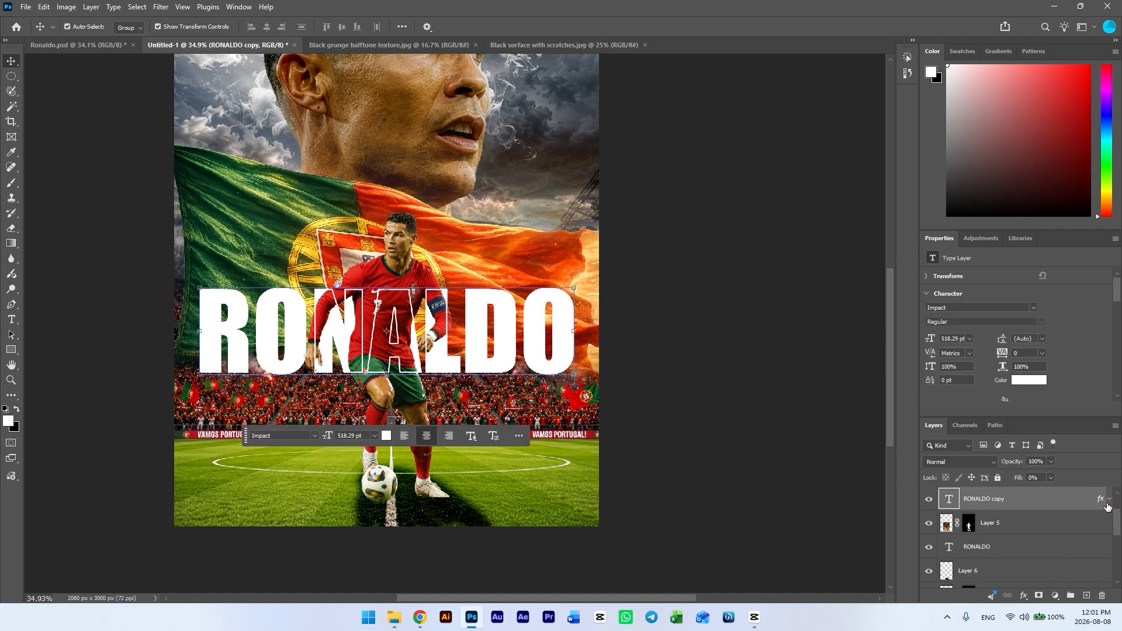
left_click(1049, 546, "ctrl")
mouse_move(475, 342)
left_mouse_down()
mouse_move(478, 373)
mouse_move(473, 356)
mouse_move(511, 352)
mouse_move(453, 356)
mouse_move(475, 330)
left_mouse_up()
left_click(807, 253)
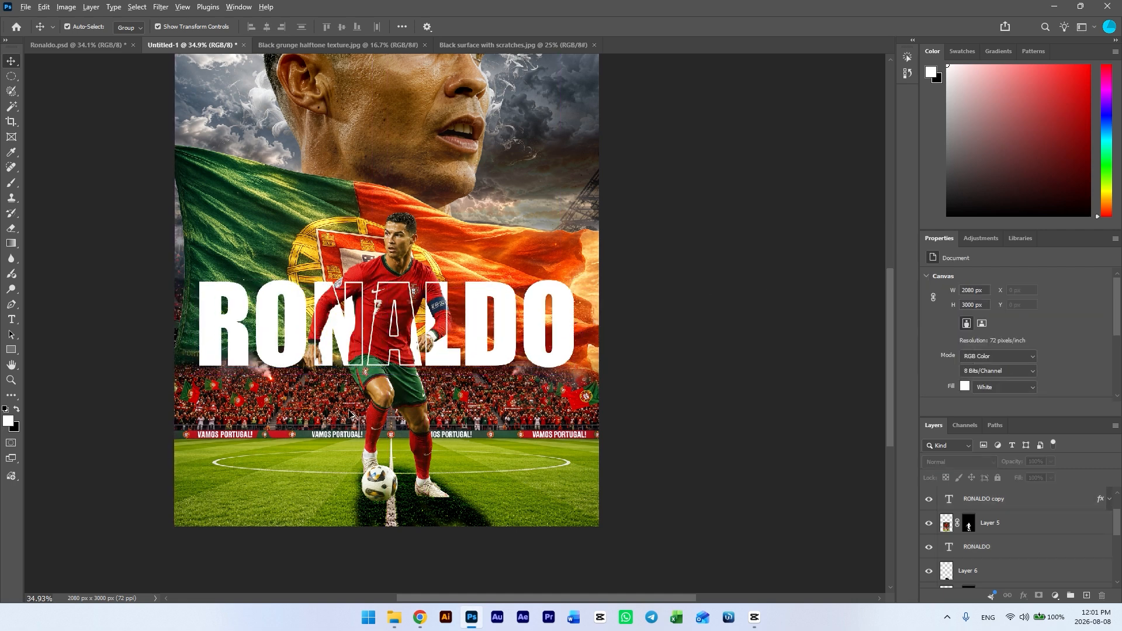
Add a white point-text line reading Cristiano just beneath the RONALDO title.
scroll(349, 410, "up", 1)
key("t")
left_click(339, 433)
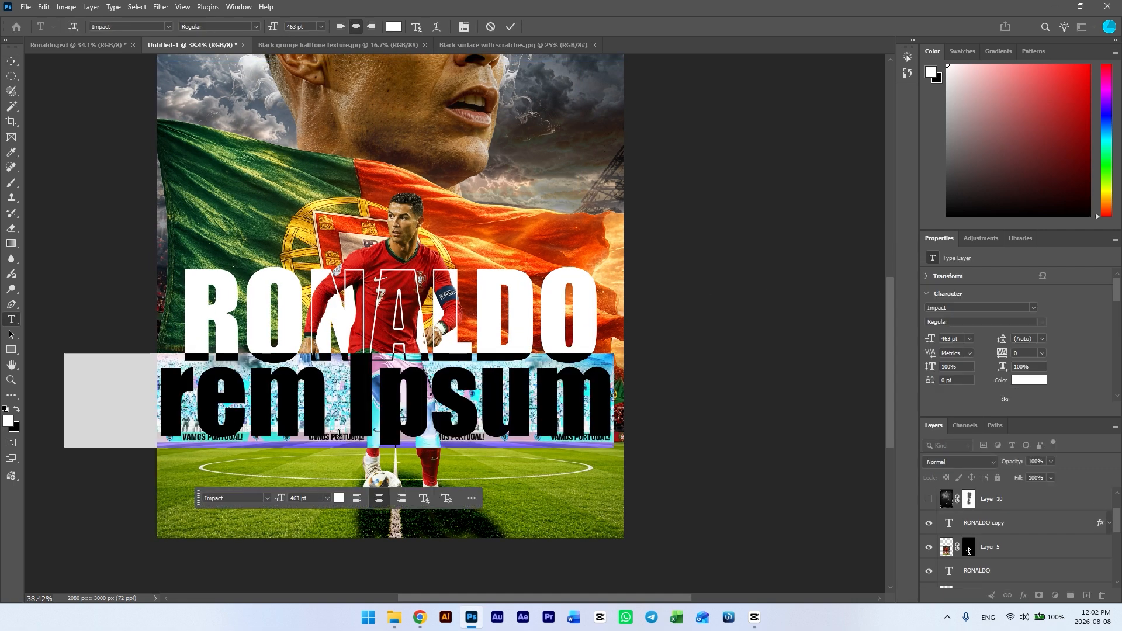
type("Cr")
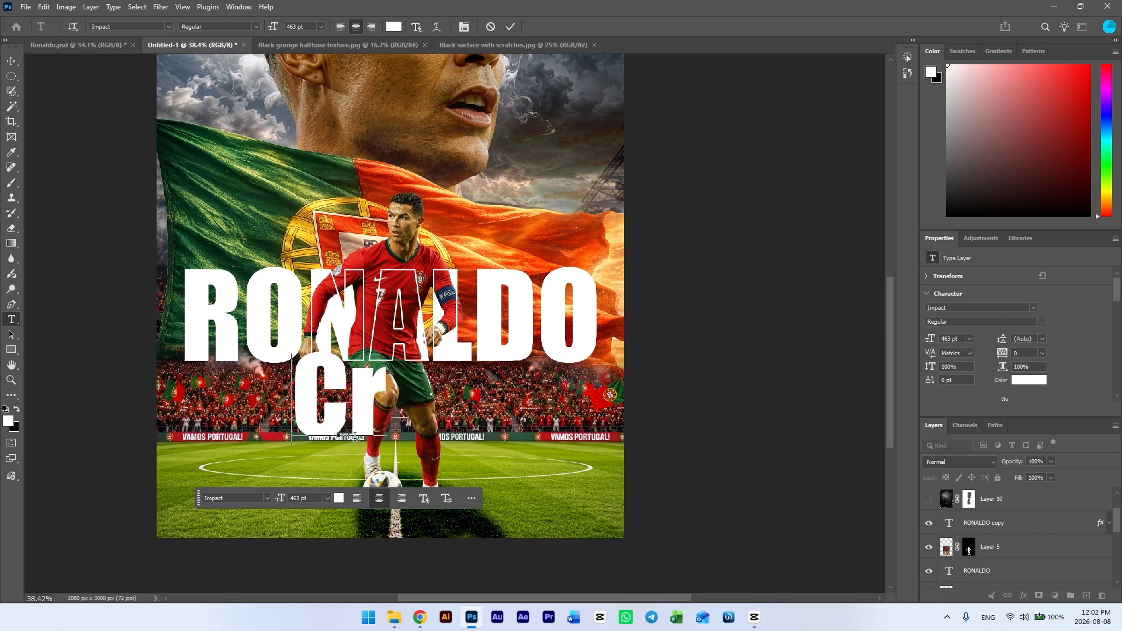
type("istianoi")
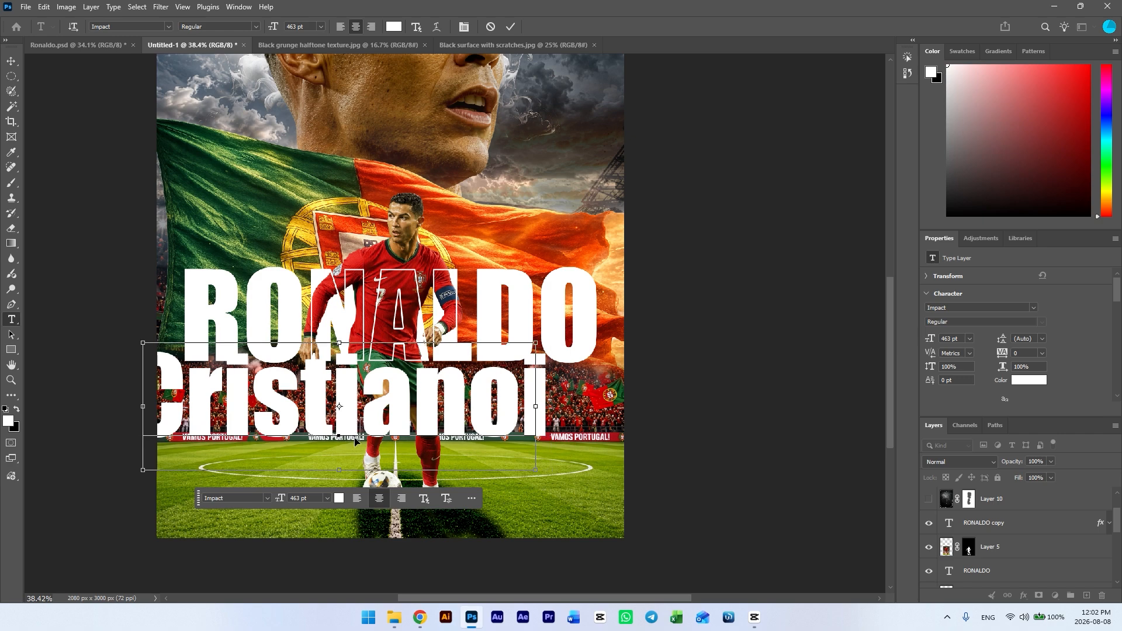
key("BackSpace")
Change the font of the whole Cristiano text to Viktor Script Regular.
key("ctrl+a")
left_click(168, 27)
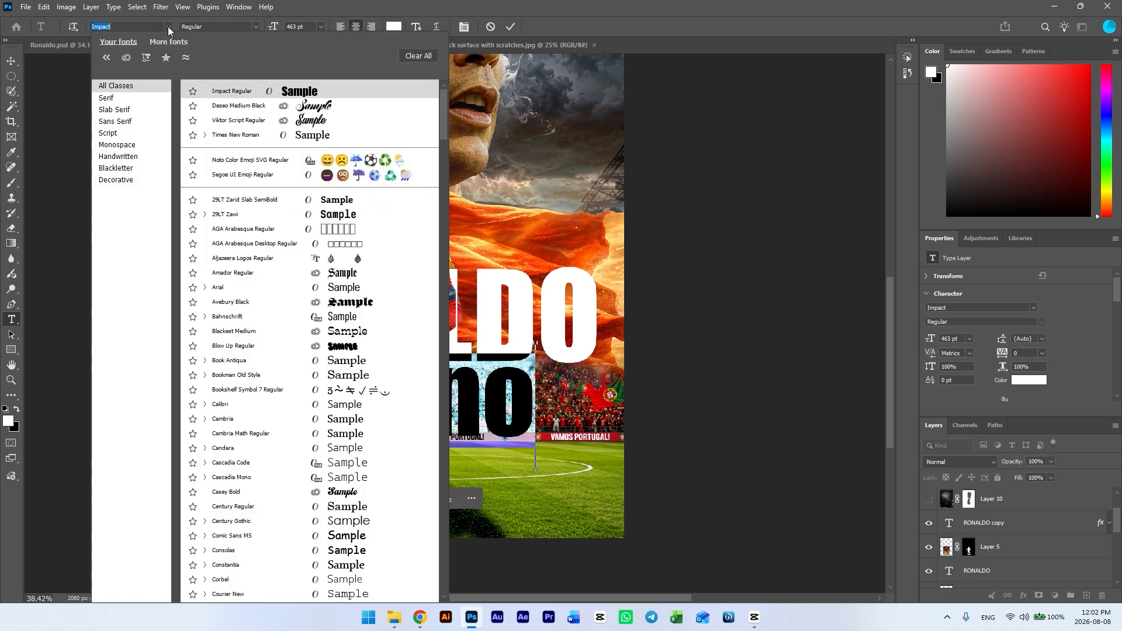
left_click(340, 121)
left_click(359, 417)
key("ctrl+a")
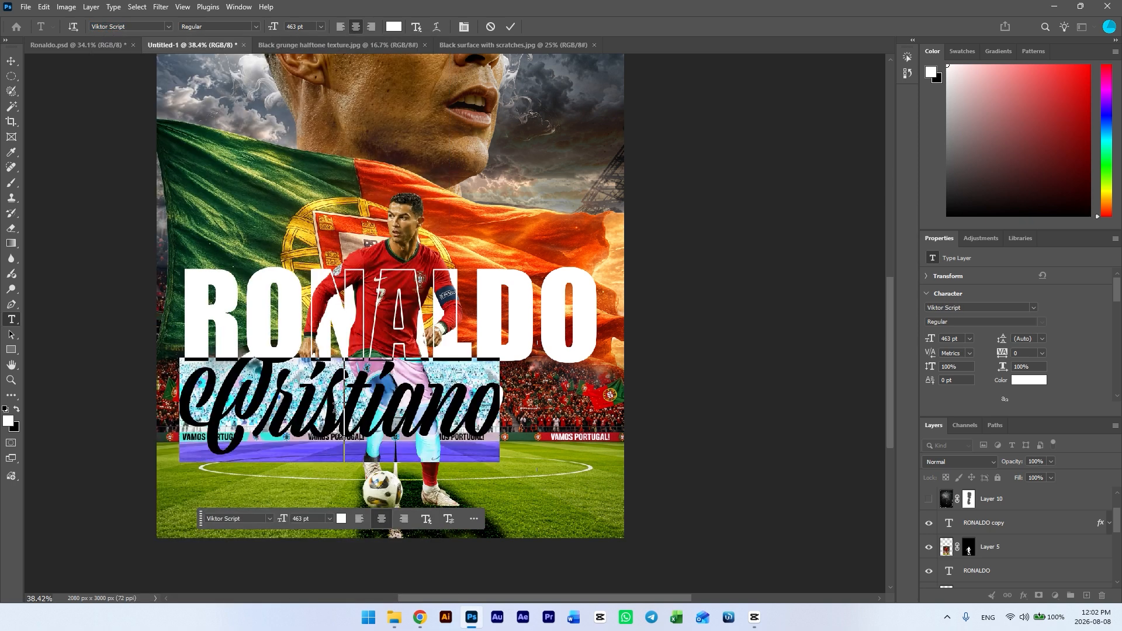
Scale the Cristiano text to about 57% and centre it horizontally below the RONALDO title.
left_click(12, 58)
mouse_move(404, 428)
left_mouse_down()
mouse_move(446, 434)
mouse_move(420, 440)
left_mouse_up()
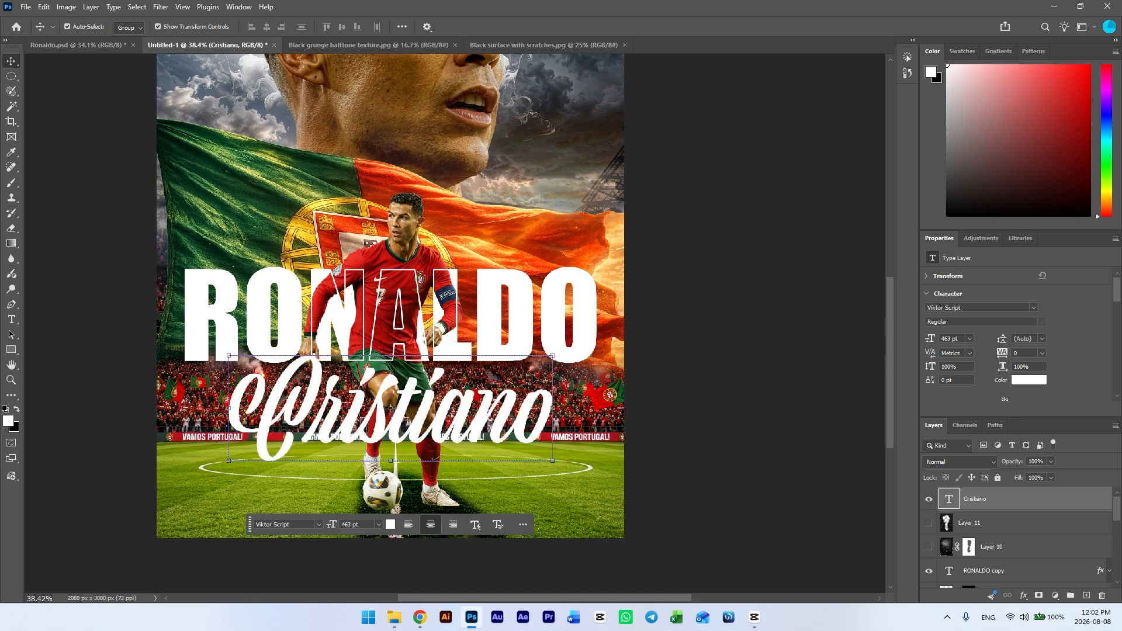
left_click_drag(554, 357, 485, 387)
left_click_drag(405, 430, 406, 423)
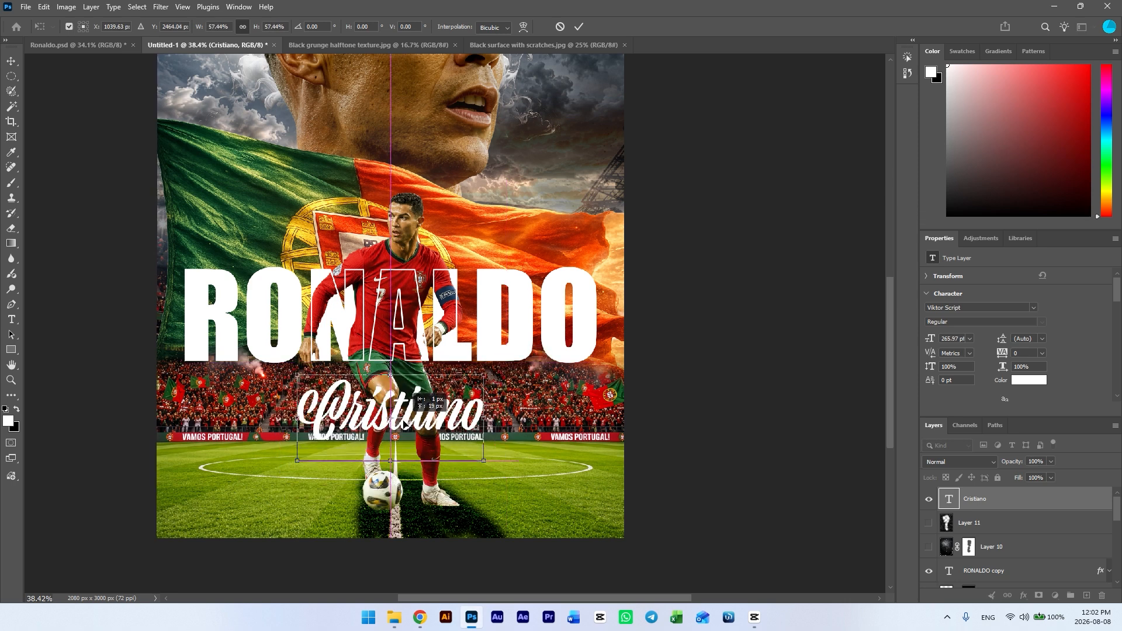
key("Return")
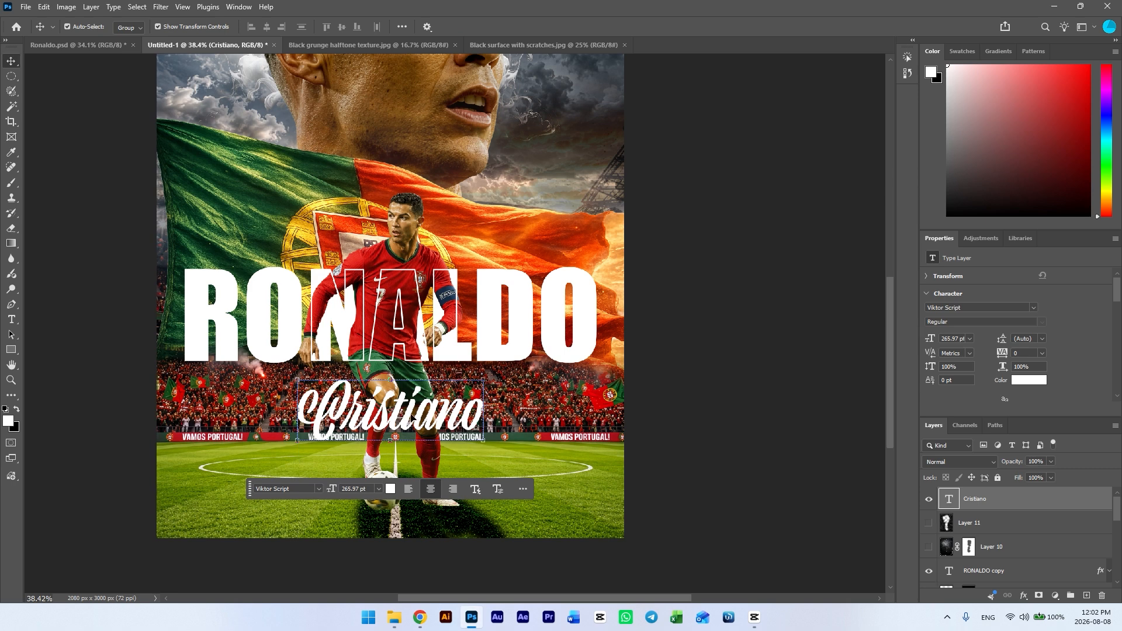
Add a black Outer Glow to the Cristiano text with 58% opacity, 13% spread and 49 px size.
double_click(1079, 507)
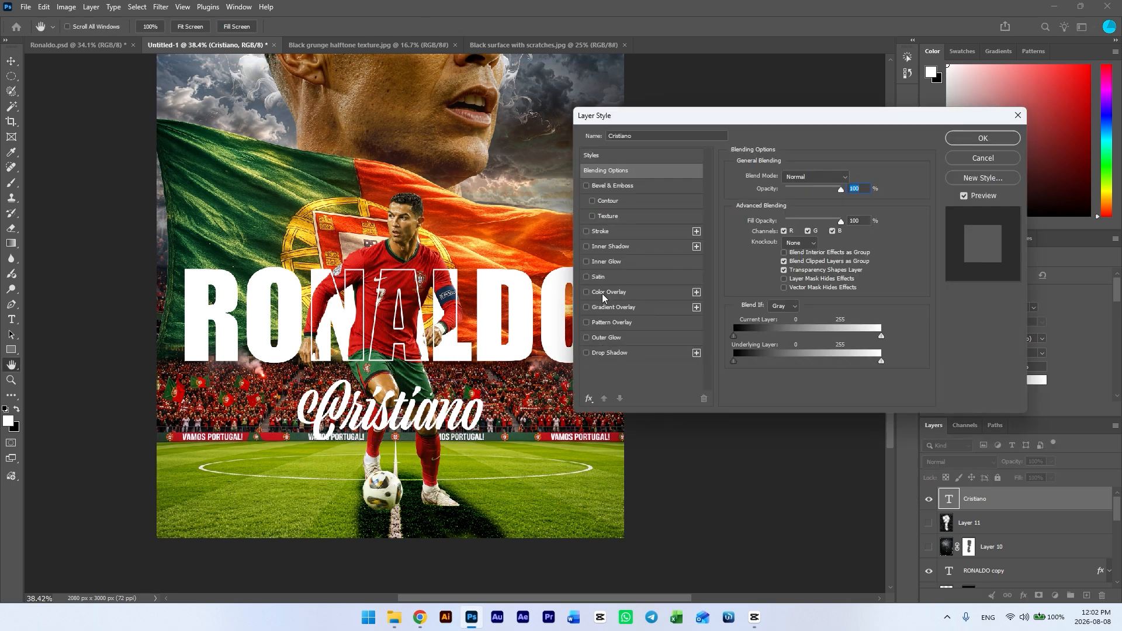
left_click(604, 338)
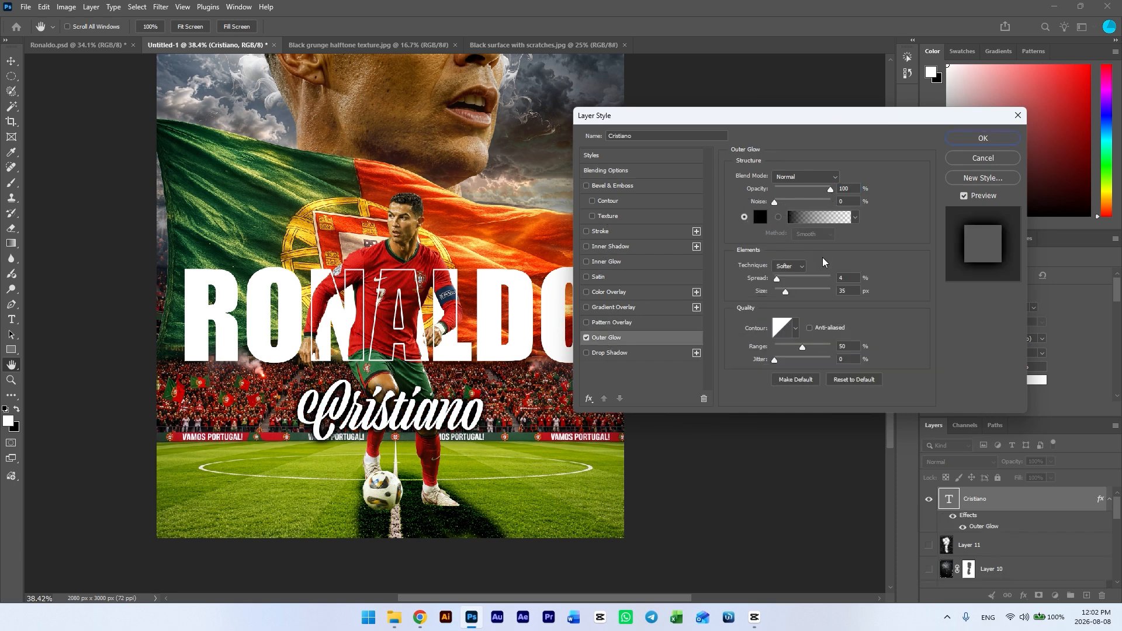
left_click_drag(777, 278, 790, 291)
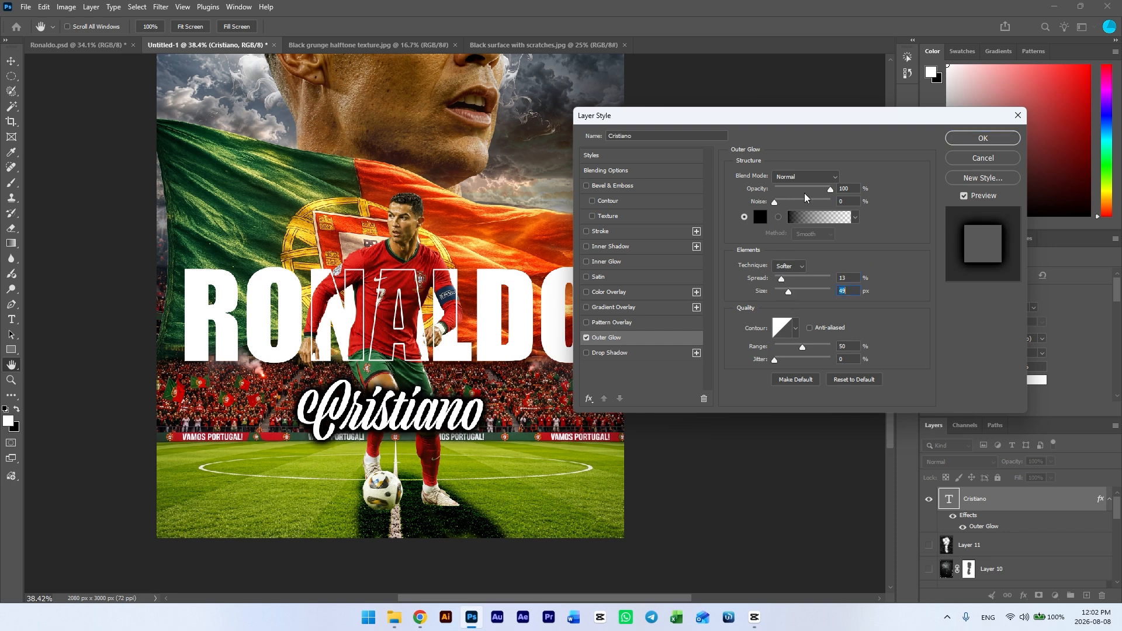
left_click_drag(829, 189, 807, 193)
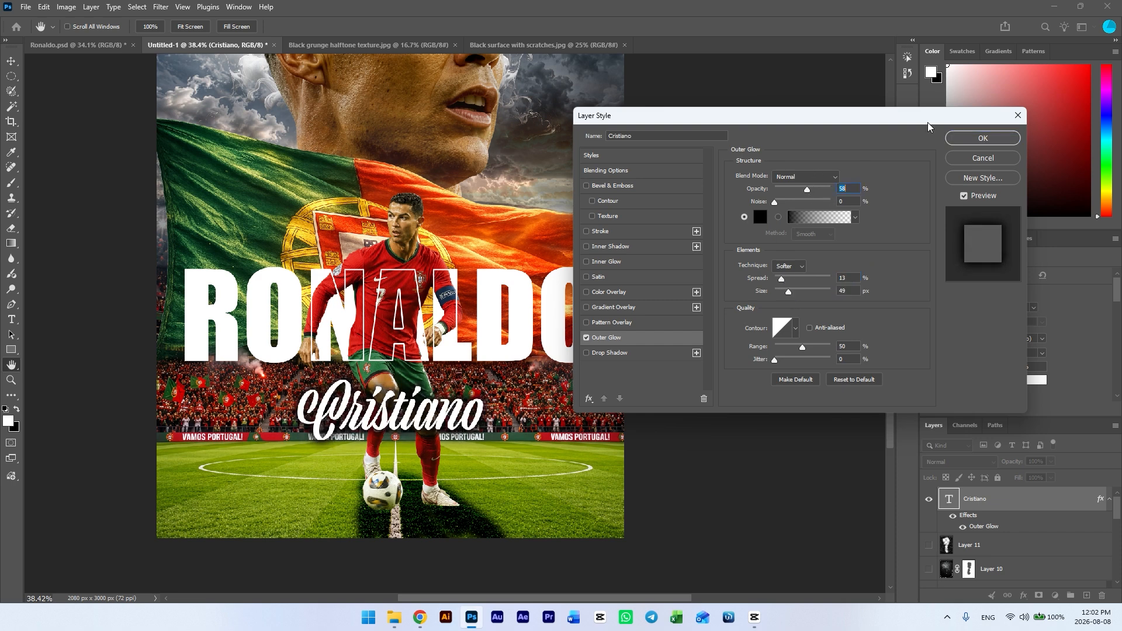
left_click(977, 139)
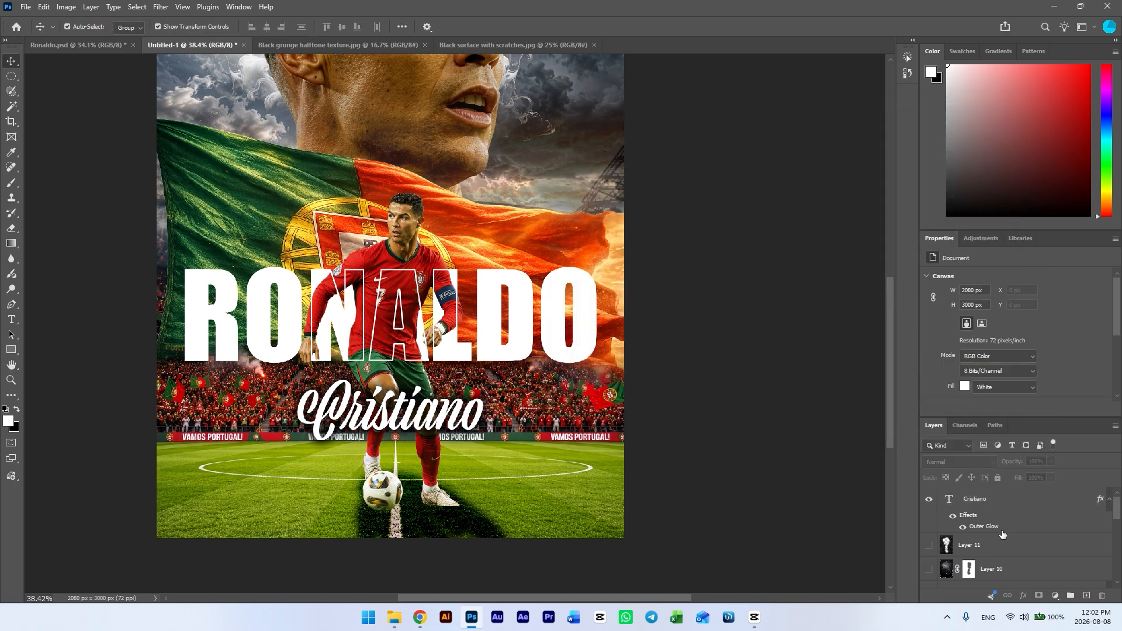
Place the Cristiano layer beneath the texture layers Layer 10 and Layer 11, and make both texture layers visible.
left_click(968, 527)
scroll(986, 511, "down", 6)
scroll(987, 510, "up", 6)
left_click_drag(986, 509, 979, 552)
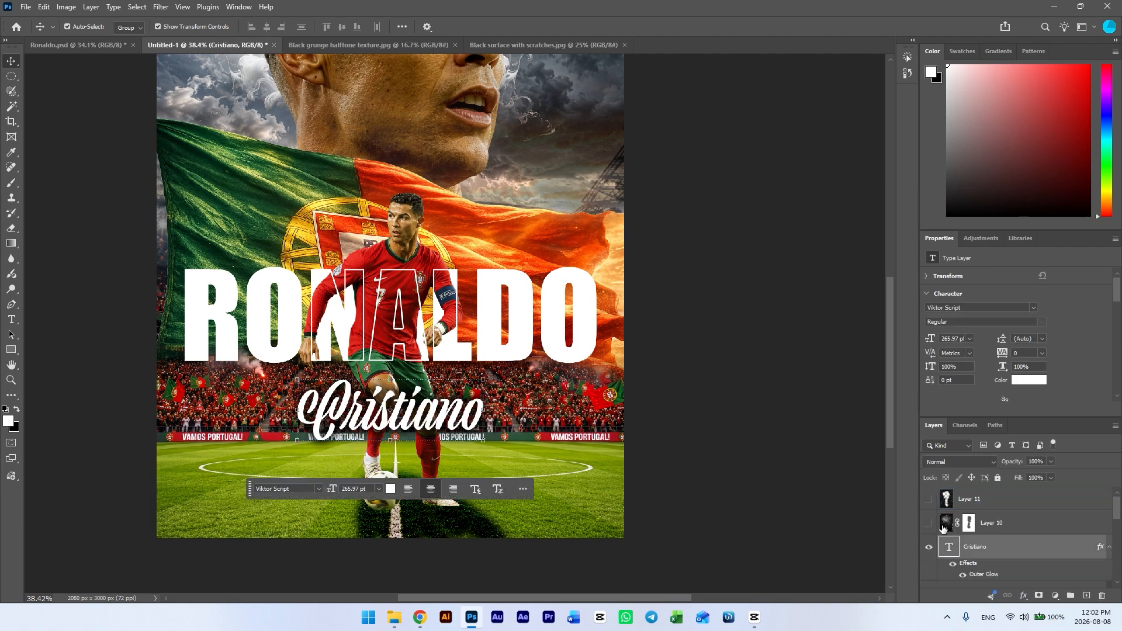
left_click_drag(929, 502, 929, 524)
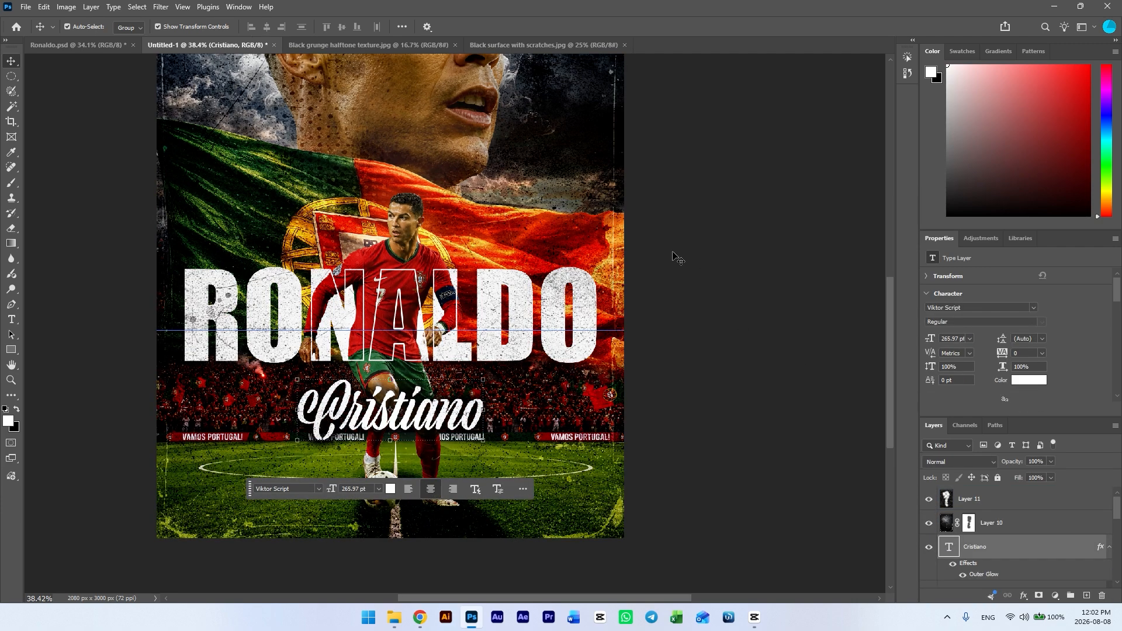
Deselect the text layer and examine the whole poster with its titles and grunge textures.
scroll(467, 260, "down", 2)
left_click_drag(421, 255, 455, 325)
scroll(455, 326, "down", 2)
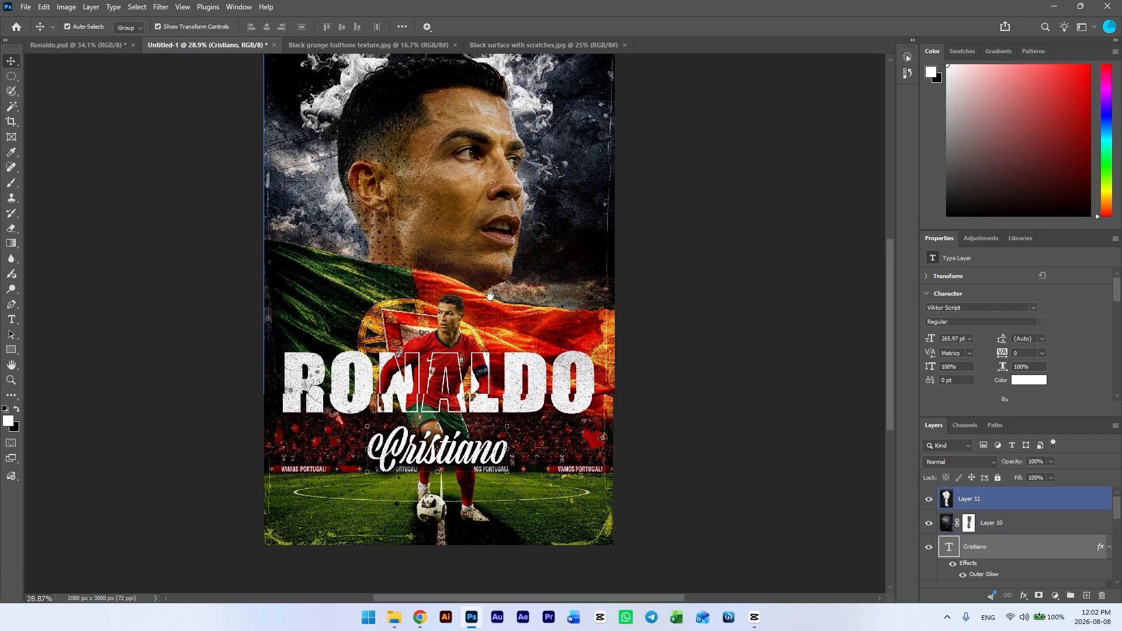
left_click_drag(497, 270, 492, 295)
scroll(502, 285, "down", 1)
scroll(510, 292, "up", 1)
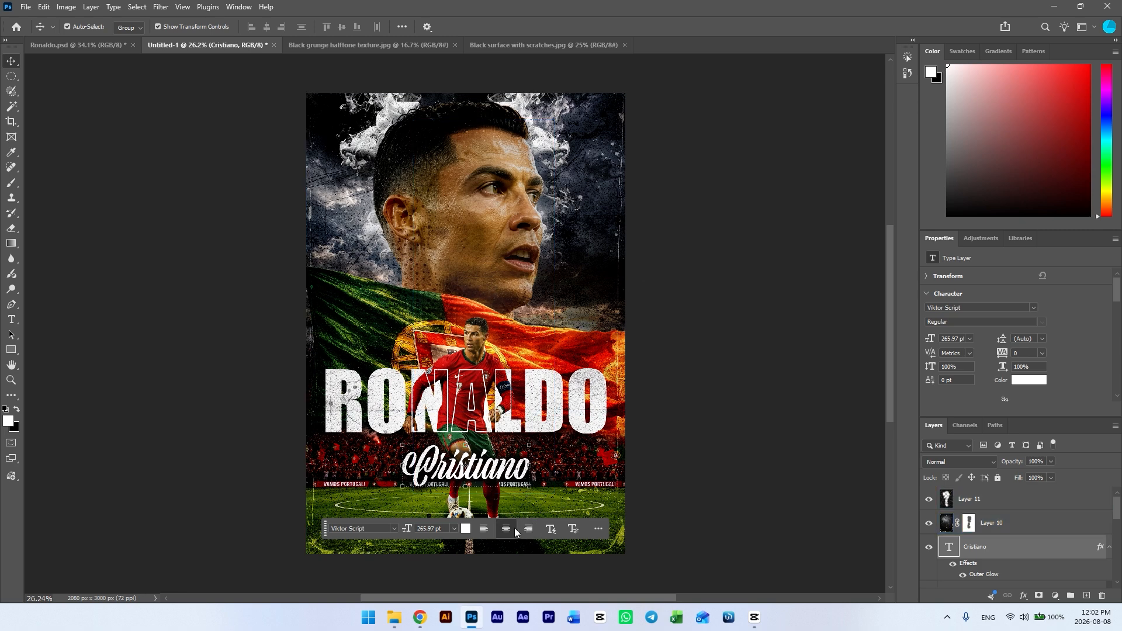
left_click(681, 388)
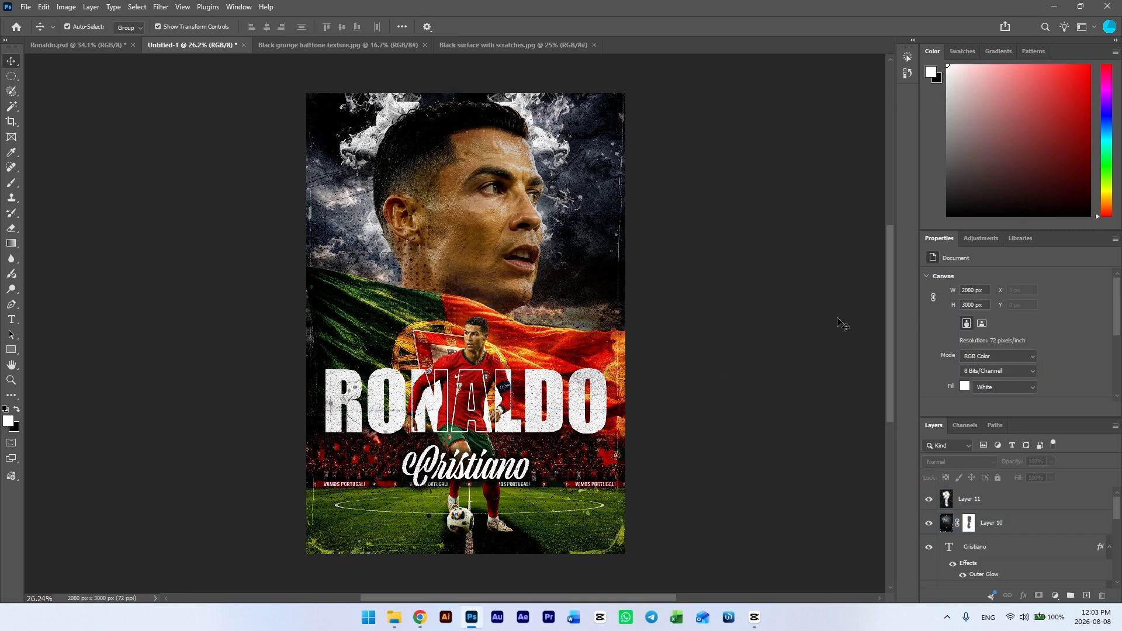
left_click(581, 377)
scroll(582, 377, "up", 1)
left_click_drag(434, 286, 437, 292)
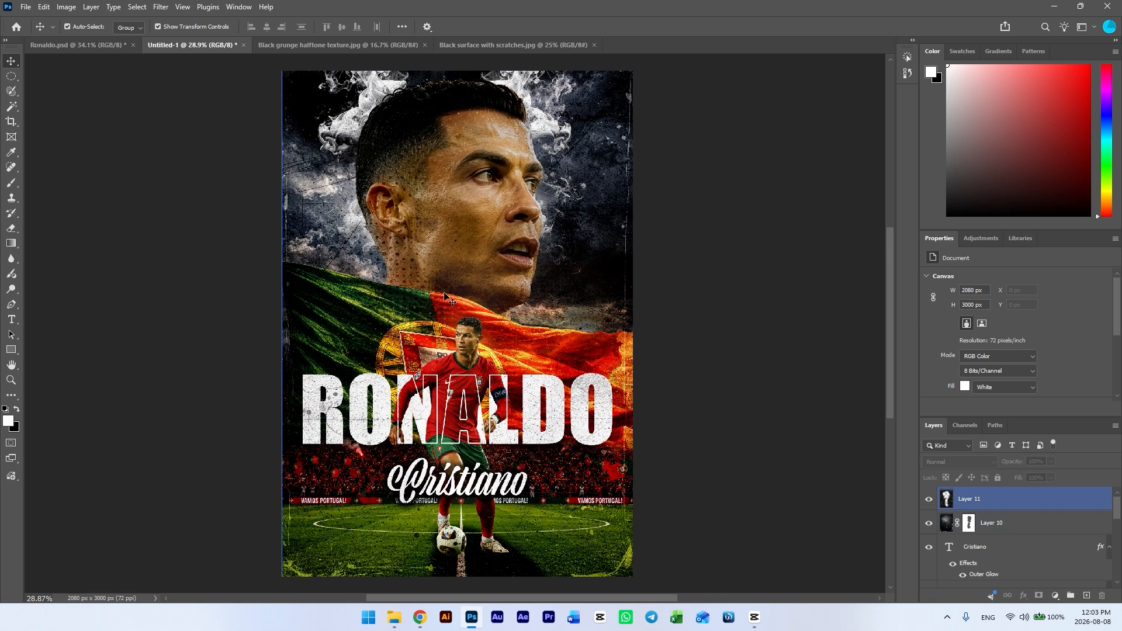